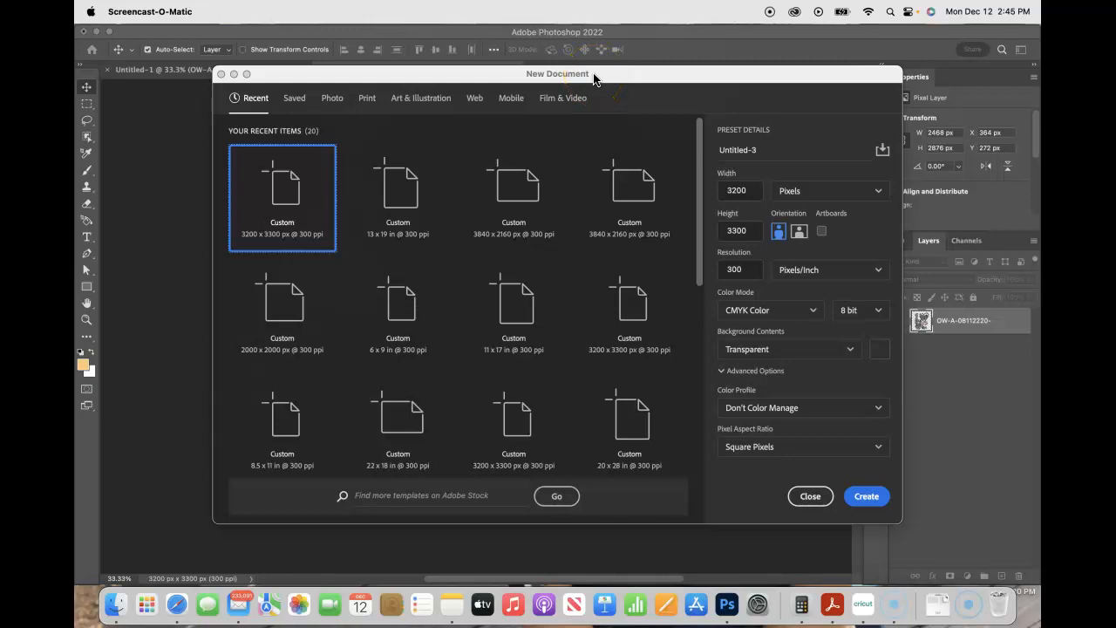
{"action": "left_click_drag", "start_coordinate": [590, 78], "coordinate": [588, 63]}
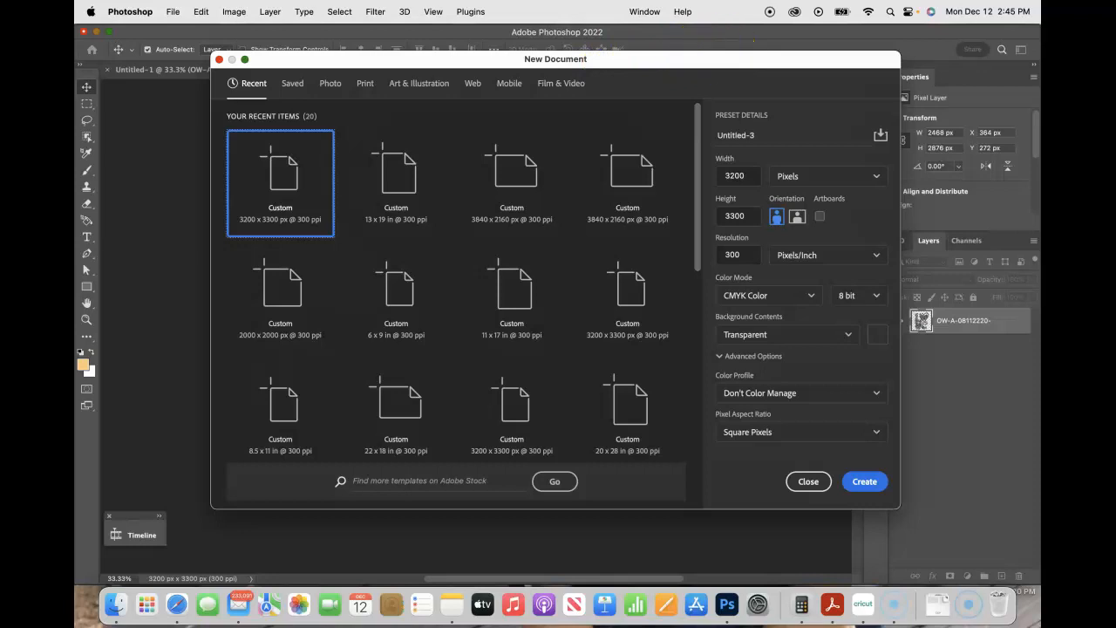
{"action": "left_click_drag", "start_coordinate": [679, 59], "coordinate": [662, 87]}
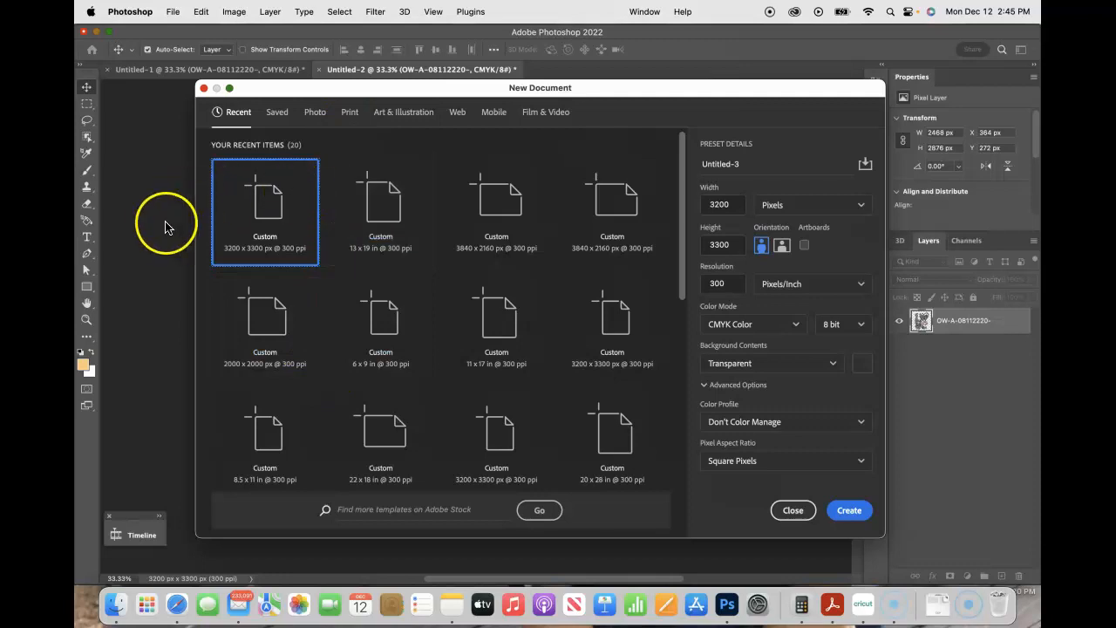
{"action": "left_click", "coordinate": [793, 510]}
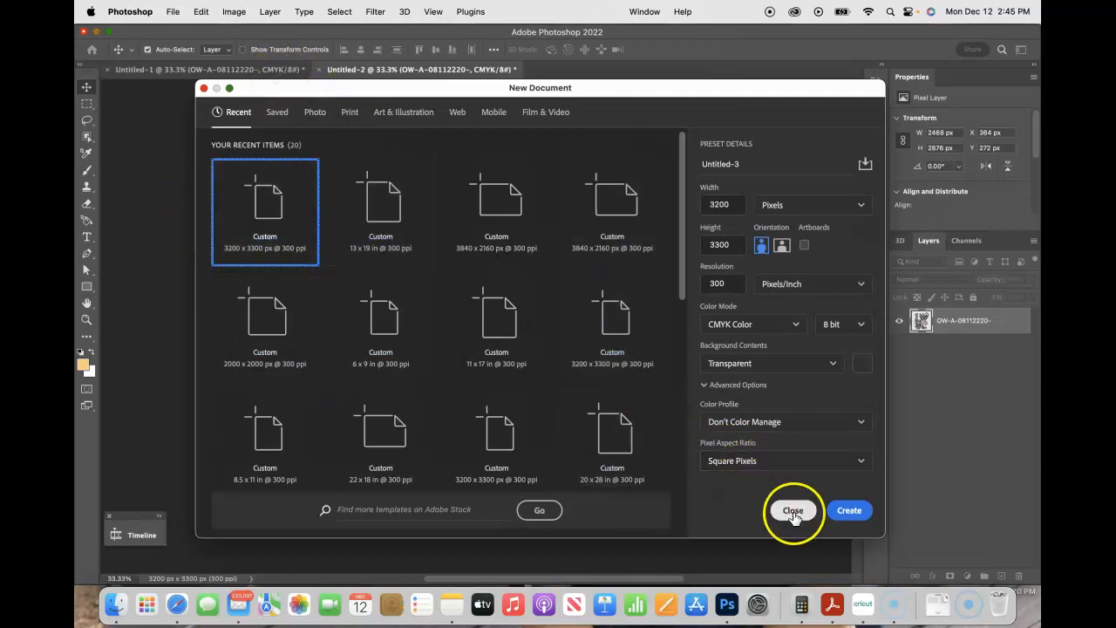
Create a new 3200 x 3300 pixel document at 300 pixels/inch in CMYK Color with transparent background contents.
{"action": "left_click", "coordinate": [172, 11]}
{"action": "left_click", "coordinate": [175, 33]}
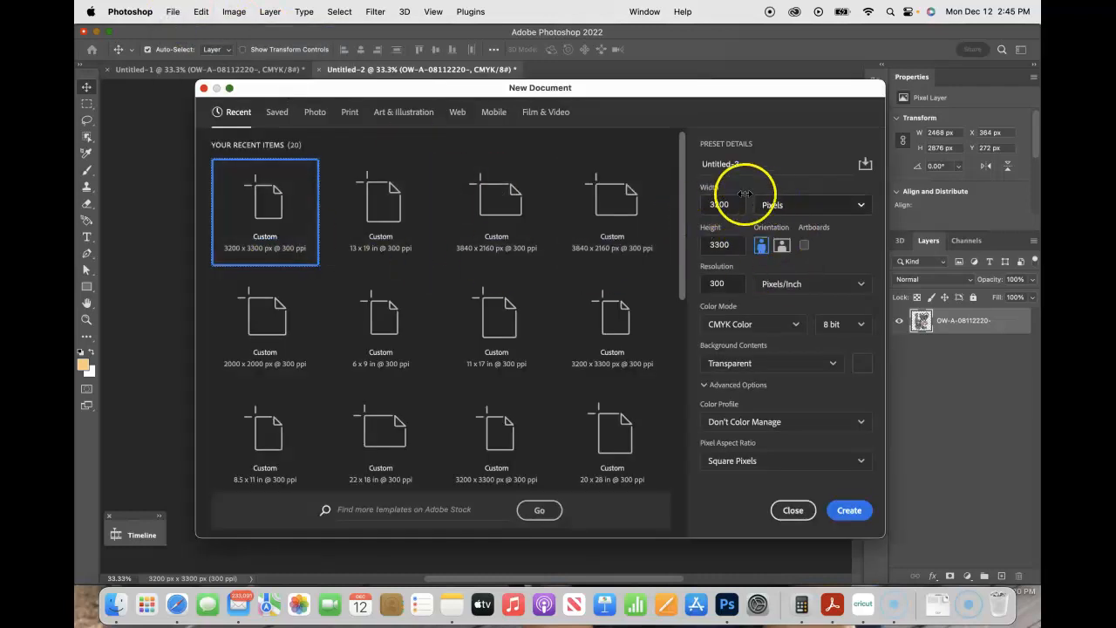
{"action": "left_click", "coordinate": [780, 208]}
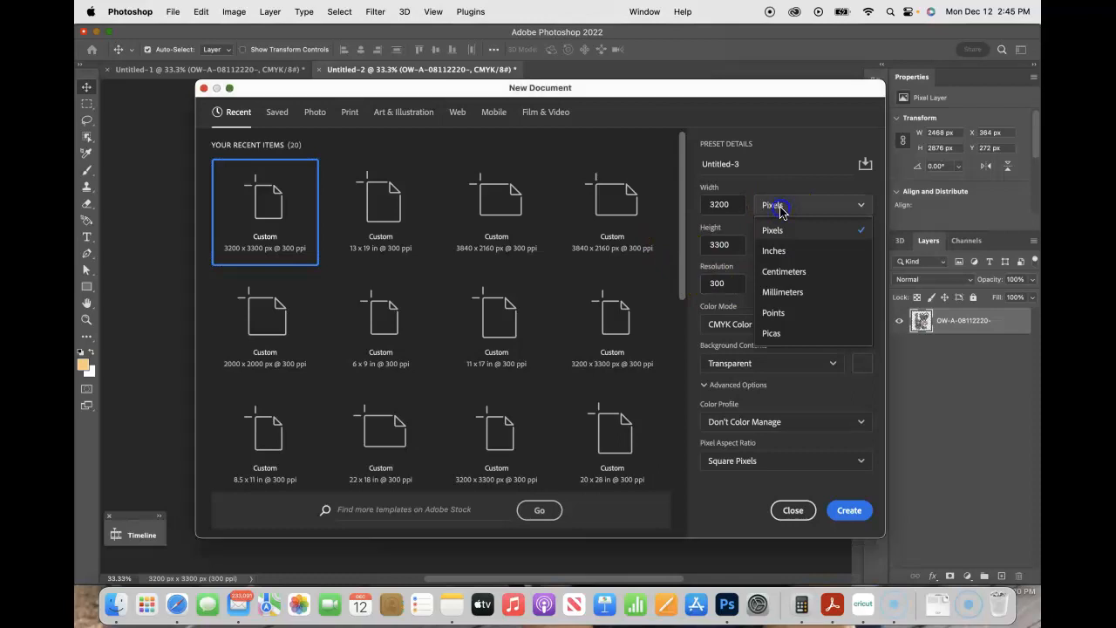
{"action": "left_click", "coordinate": [790, 232]}
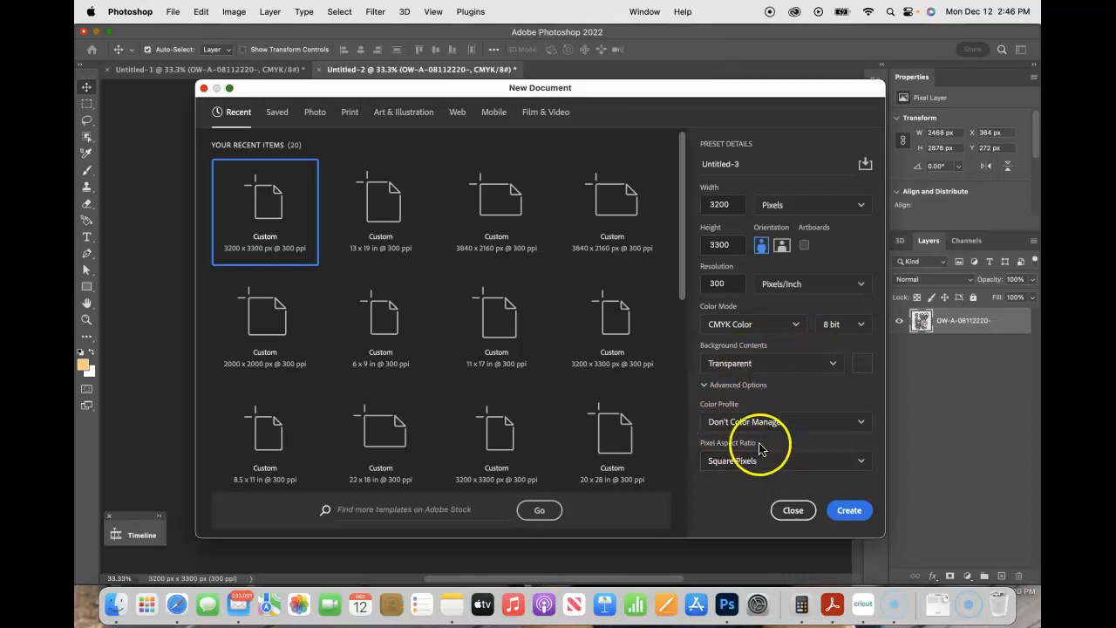
{"action": "left_click", "coordinate": [849, 511]}
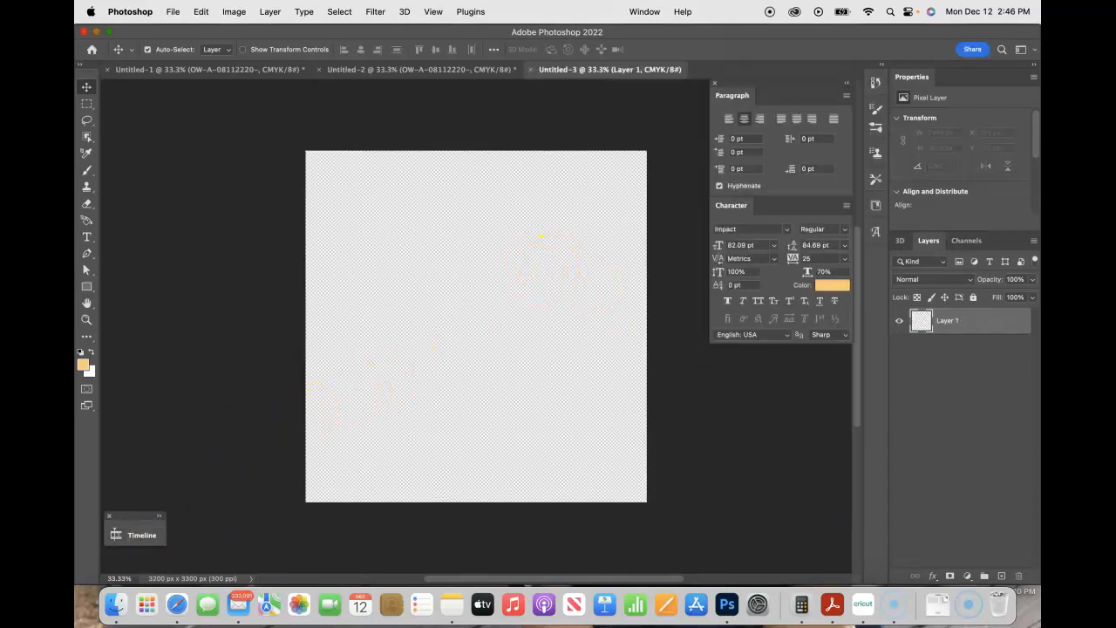
Activate the Type tool and set its text color to black (000000).
{"action": "left_click", "coordinate": [104, 578]}
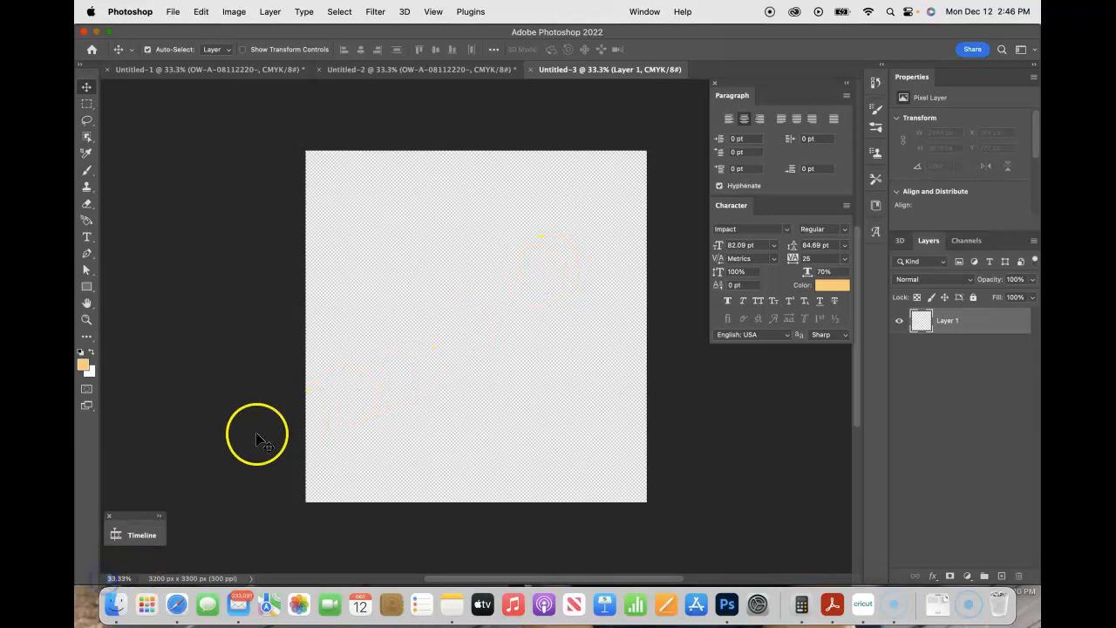
{"action": "key", "text": "Return"}
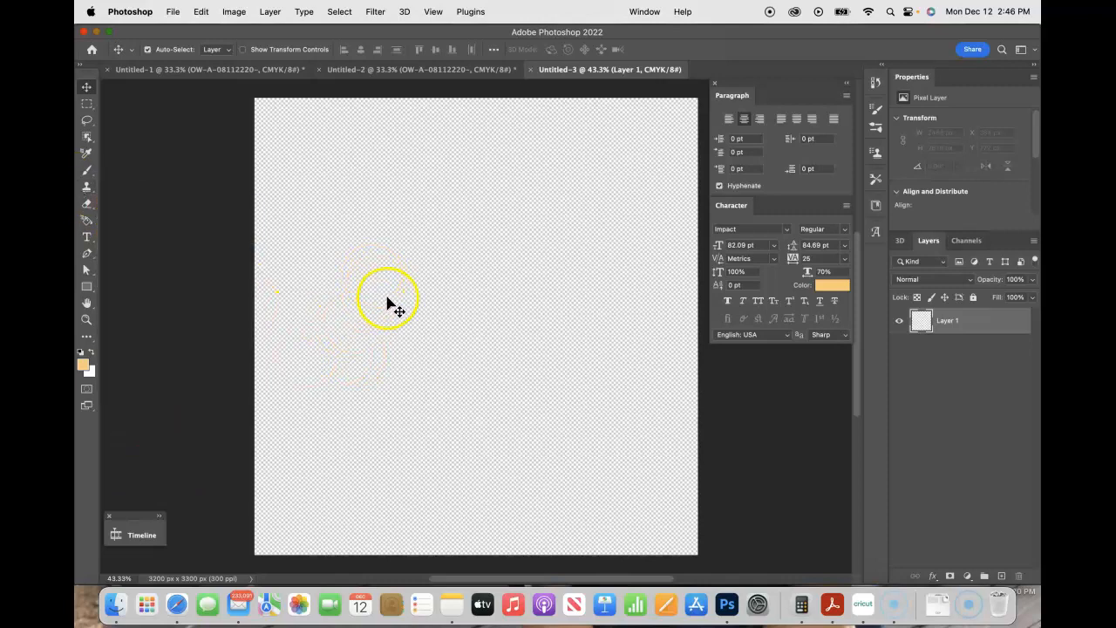
{"action": "left_click", "coordinate": [87, 237]}
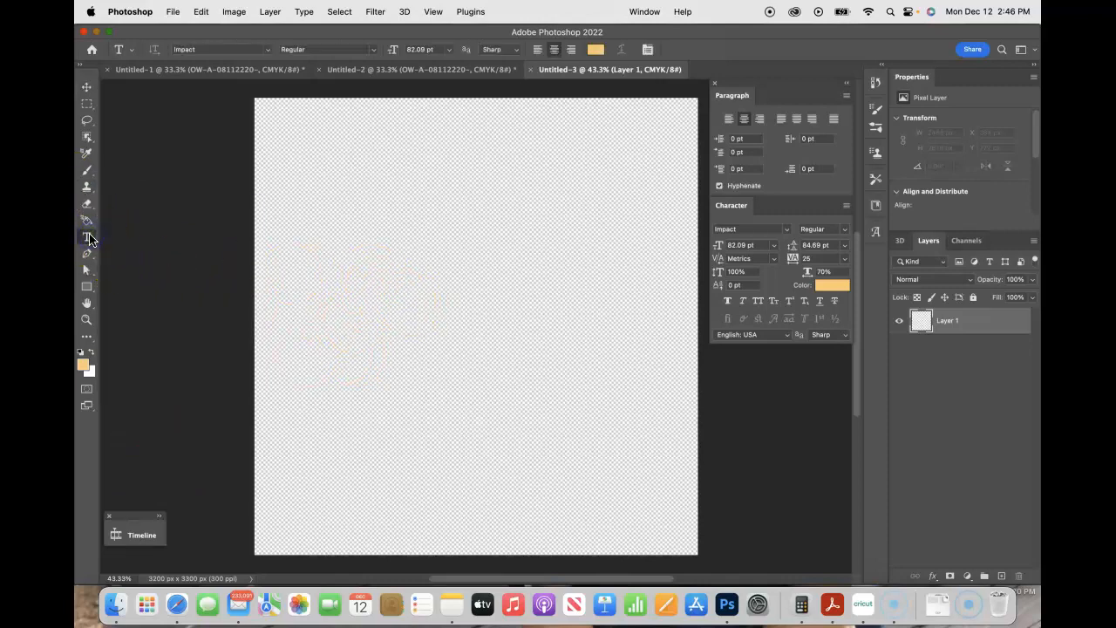
{"action": "left_click", "coordinate": [597, 50]}
{"action": "left_click_drag", "start_coordinate": [723, 179], "coordinate": [697, 336]}
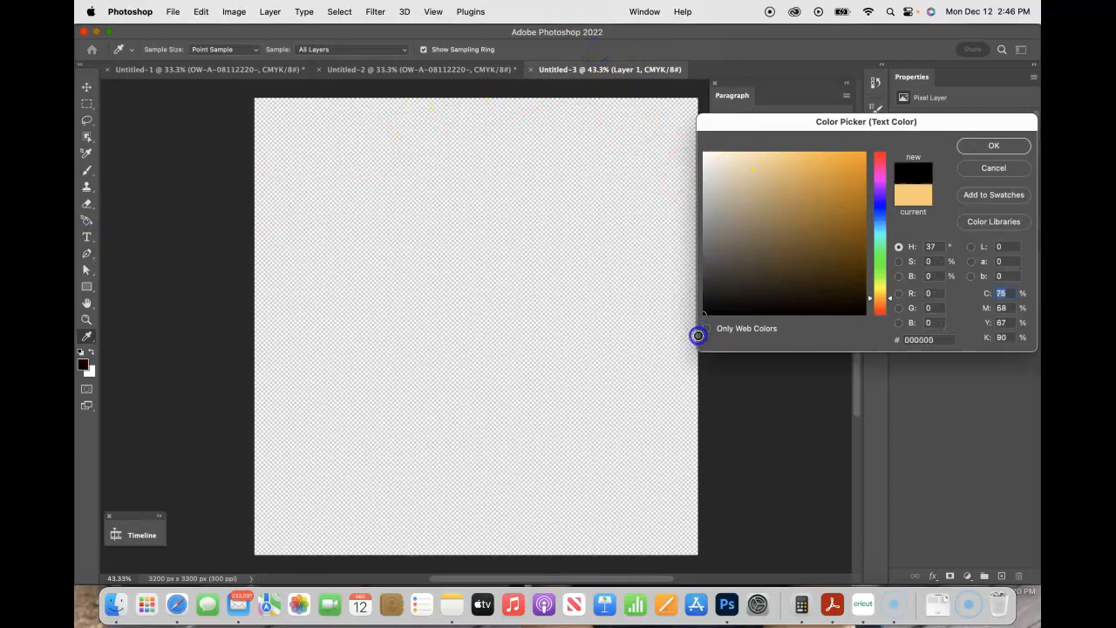
{"action": "left_click", "coordinate": [994, 146]}
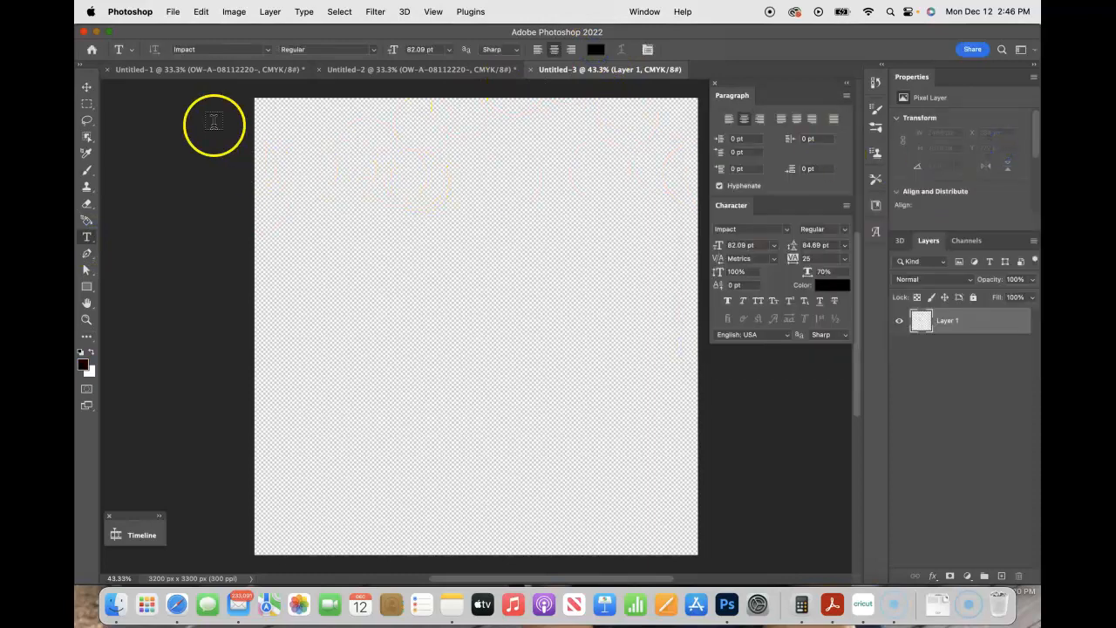
{"action": "left_click", "coordinate": [249, 49]}
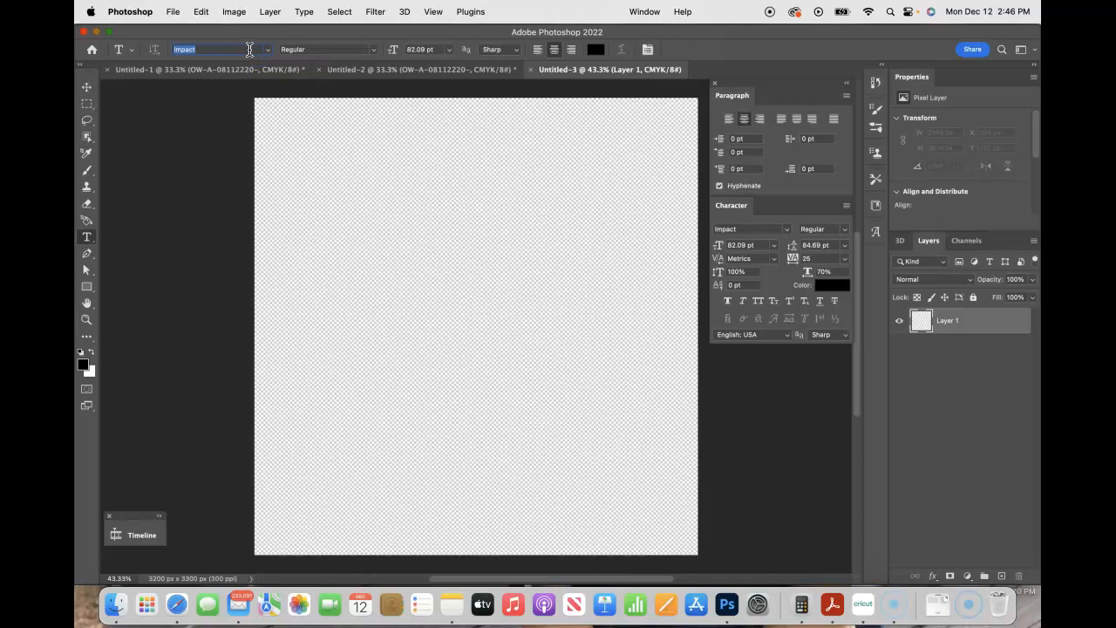
{"action": "type", "text": "graf"}
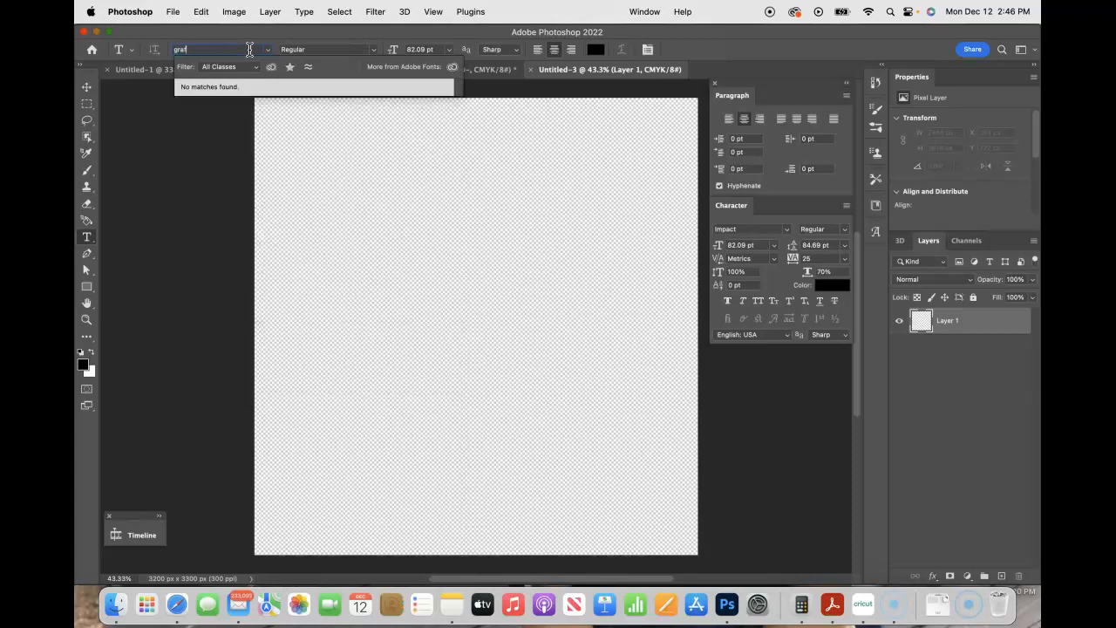
{"action": "key", "text": "BackSpace"}
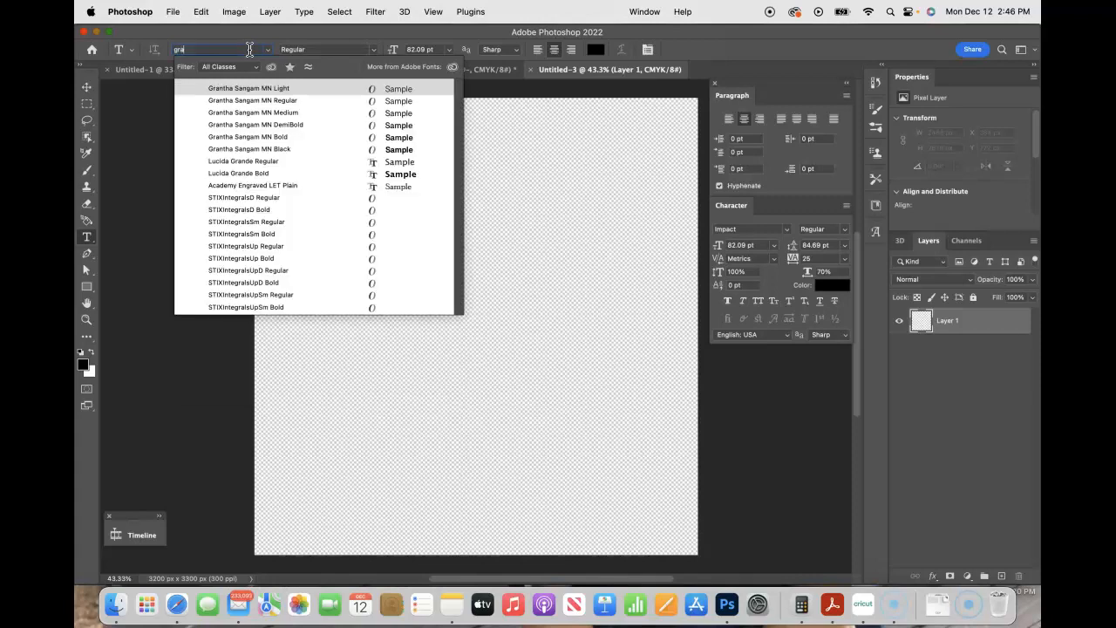
{"action": "key", "text": "BackSpace"}
{"action": "key", "text": "BackSpace"}
{"action": "key", "text": "BackSpace"}
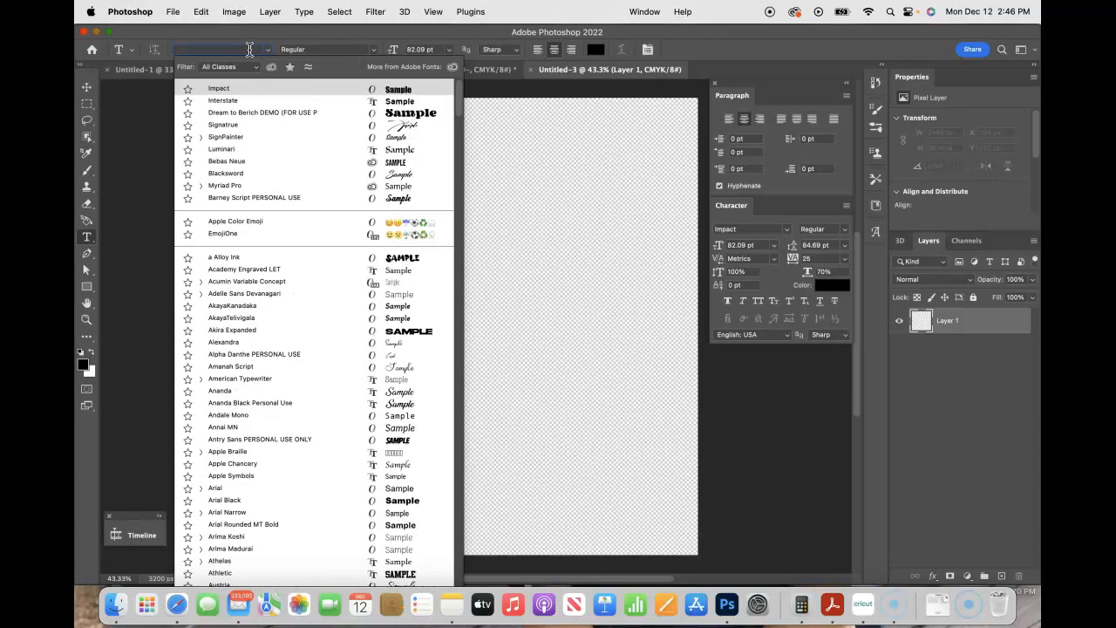
Consult the Fave fonts list in Notes, return to Photoshop and set the text font to Glitten.
{"action": "left_click", "coordinate": [448, 605]}
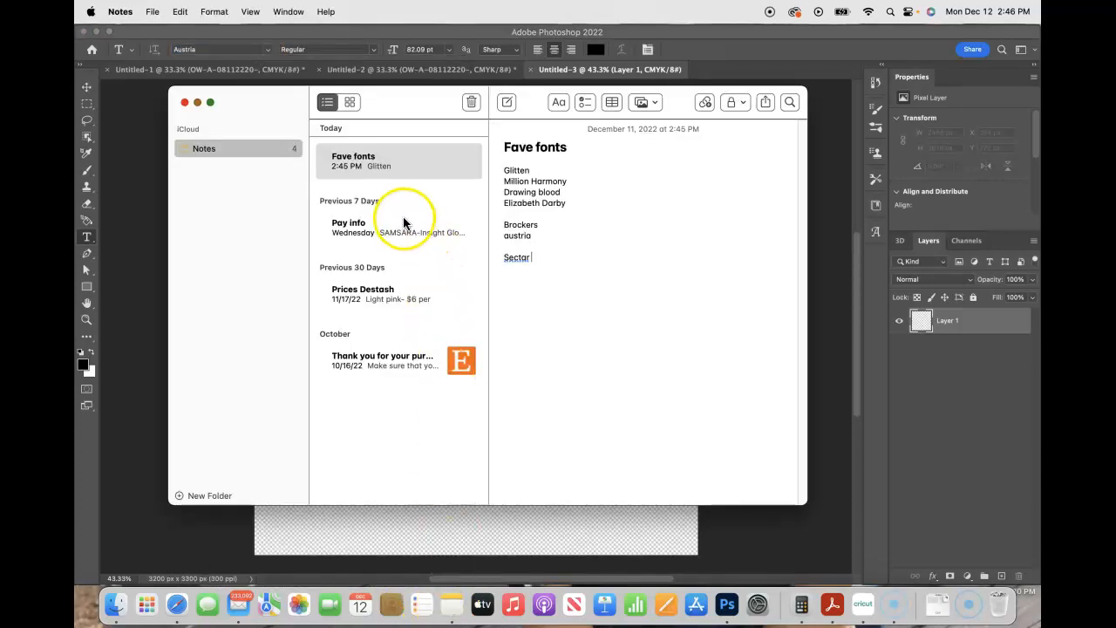
{"action": "key", "text": "super+Tab"}
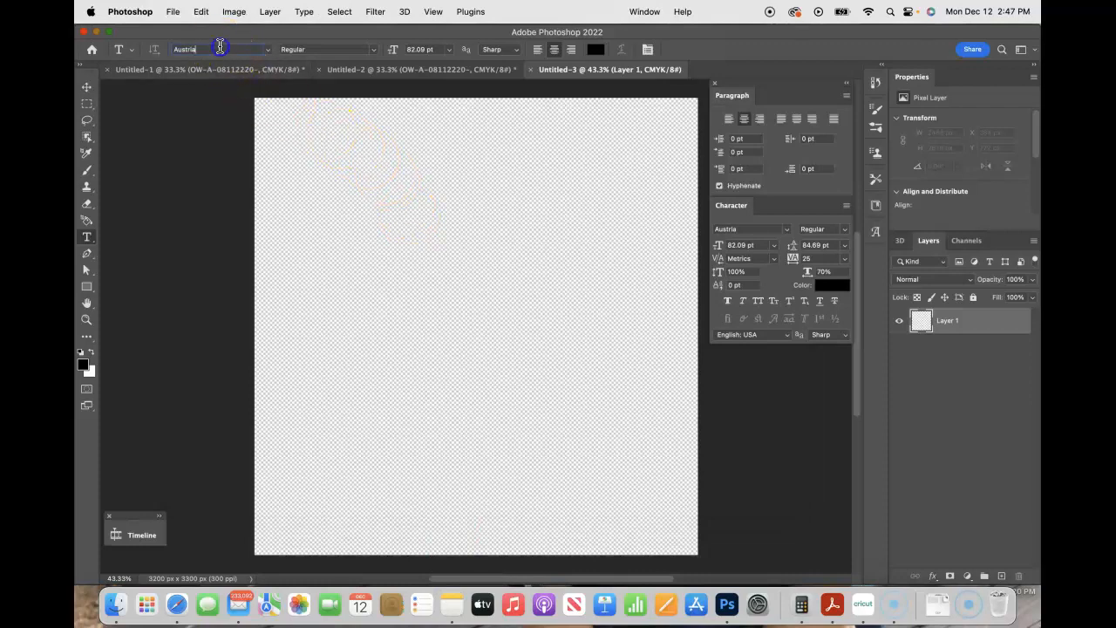
{"action": "type", "text": "glit"}
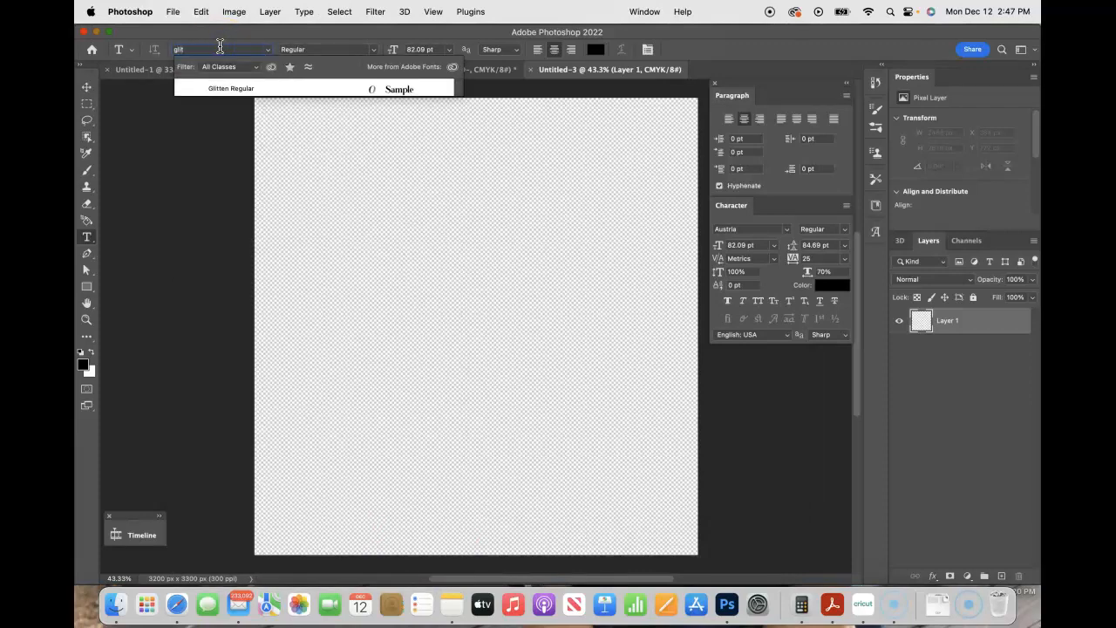
{"action": "left_click", "coordinate": [229, 85]}
Recheck the Fave fonts list in Notes, return to Photoshop and set the text font to Brockers.
{"action": "key", "text": "super+Tab"}
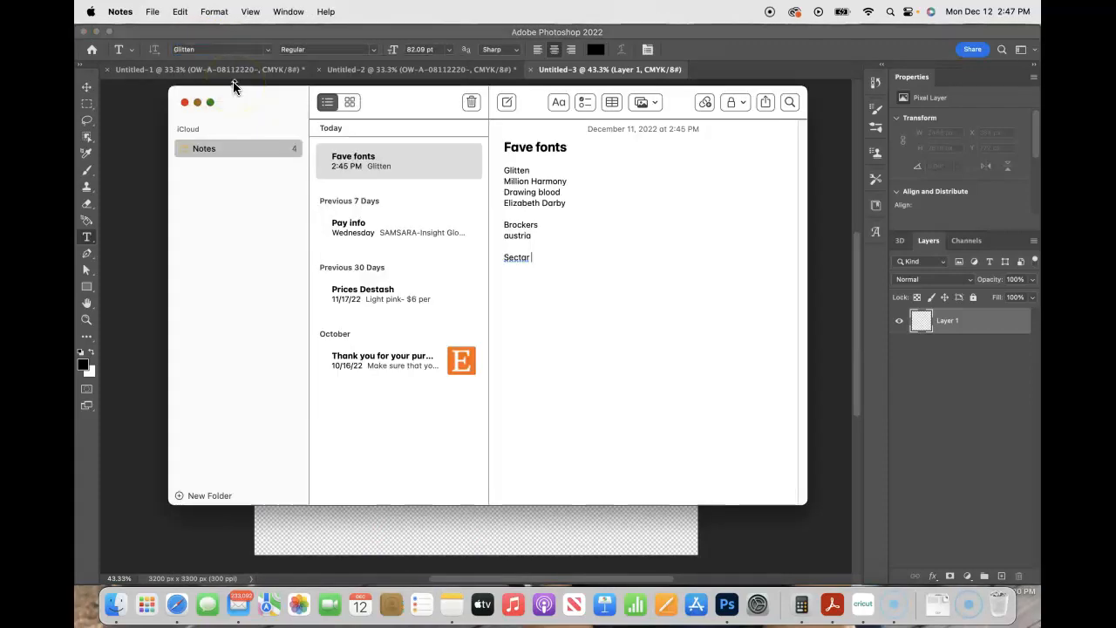
{"action": "key", "text": "super+Tab"}
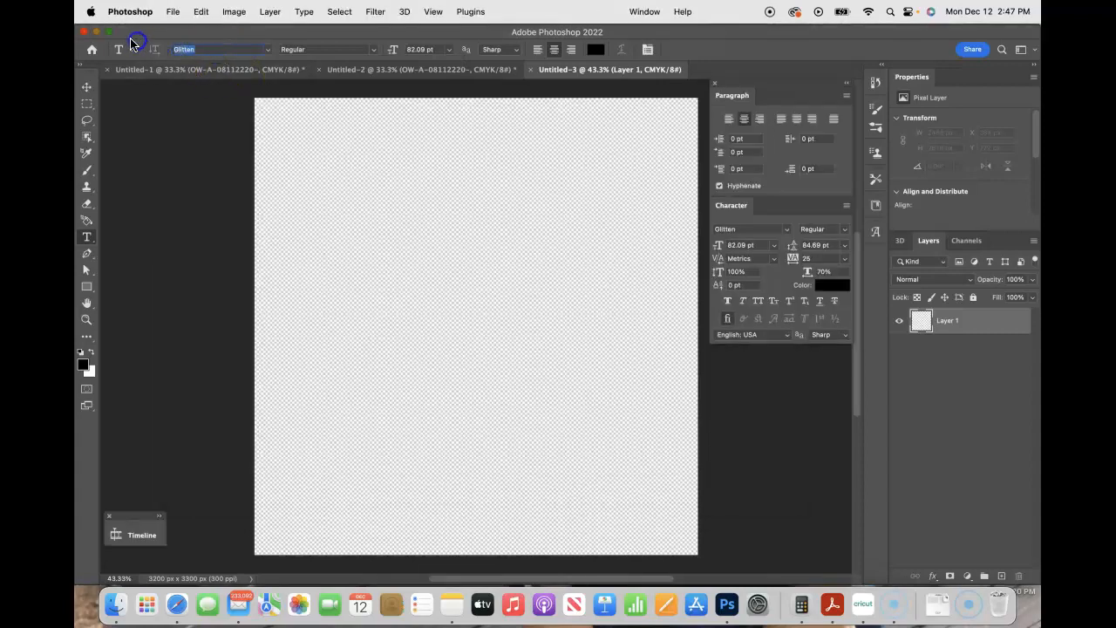
{"action": "type", "text": "brock"}
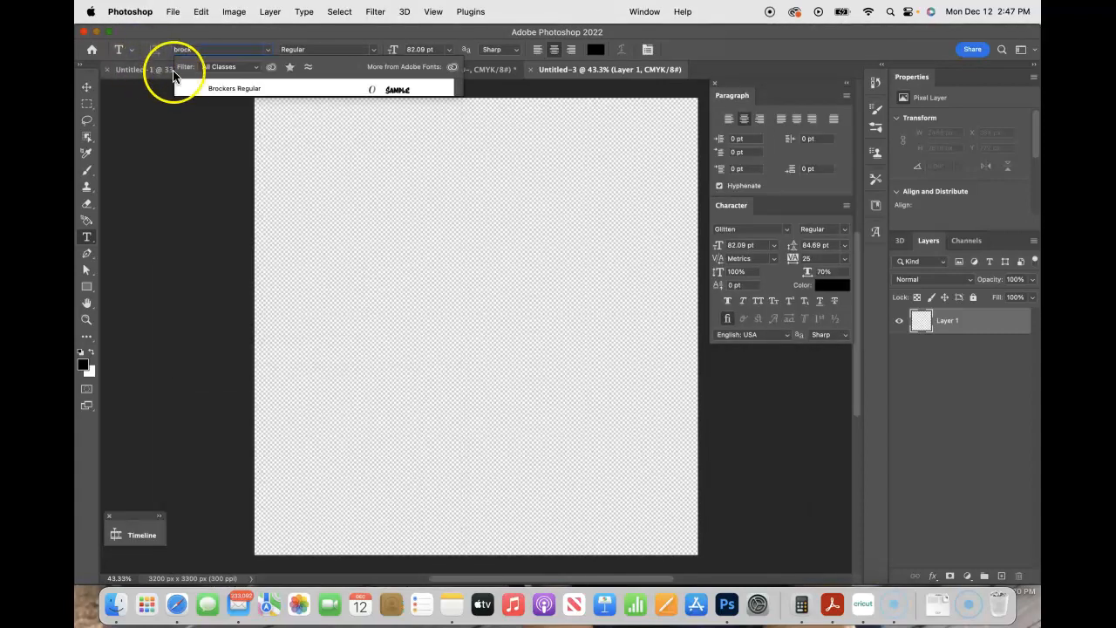
{"action": "left_click", "coordinate": [193, 86]}
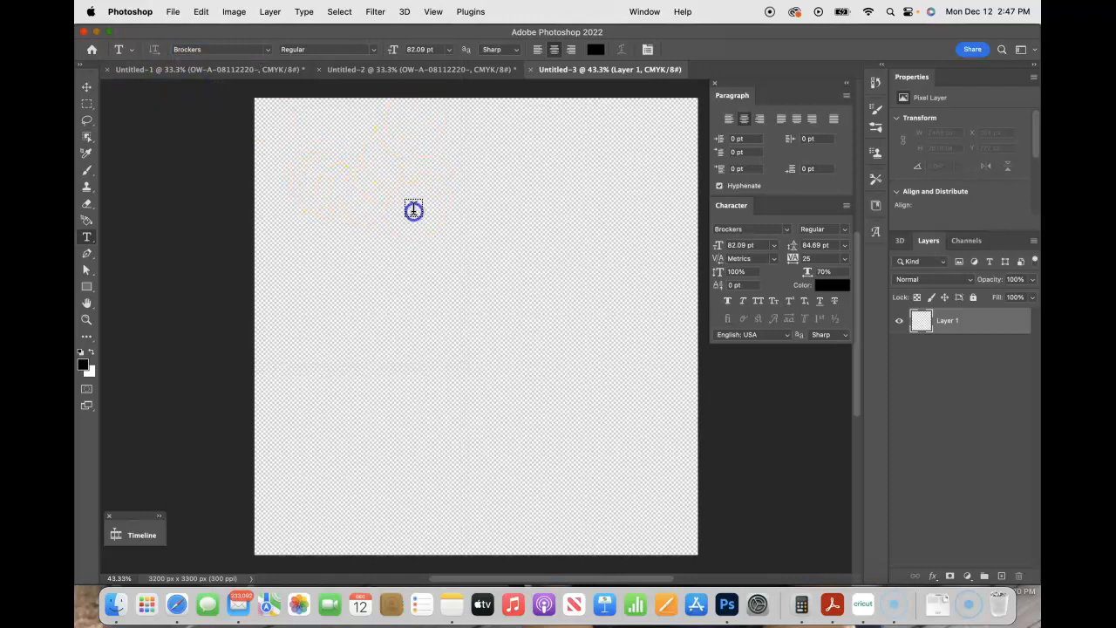
Add the text "LOVEHEALS" in the upper part of the canvas and commit it.
{"action": "left_click", "coordinate": [413, 209]}
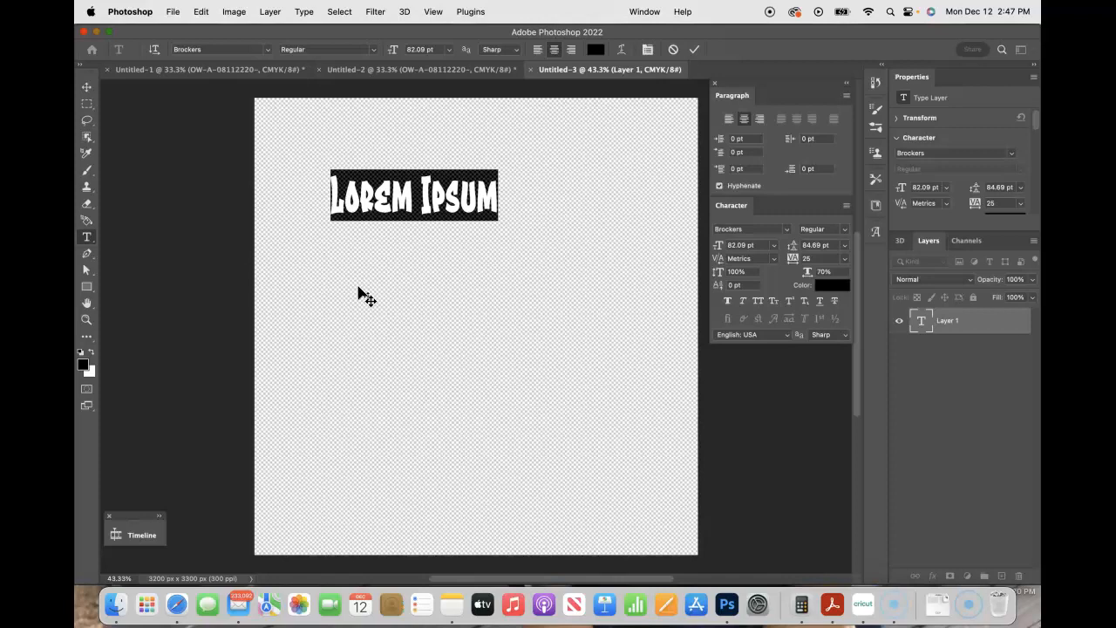
{"action": "type", "text": "LOVE"}
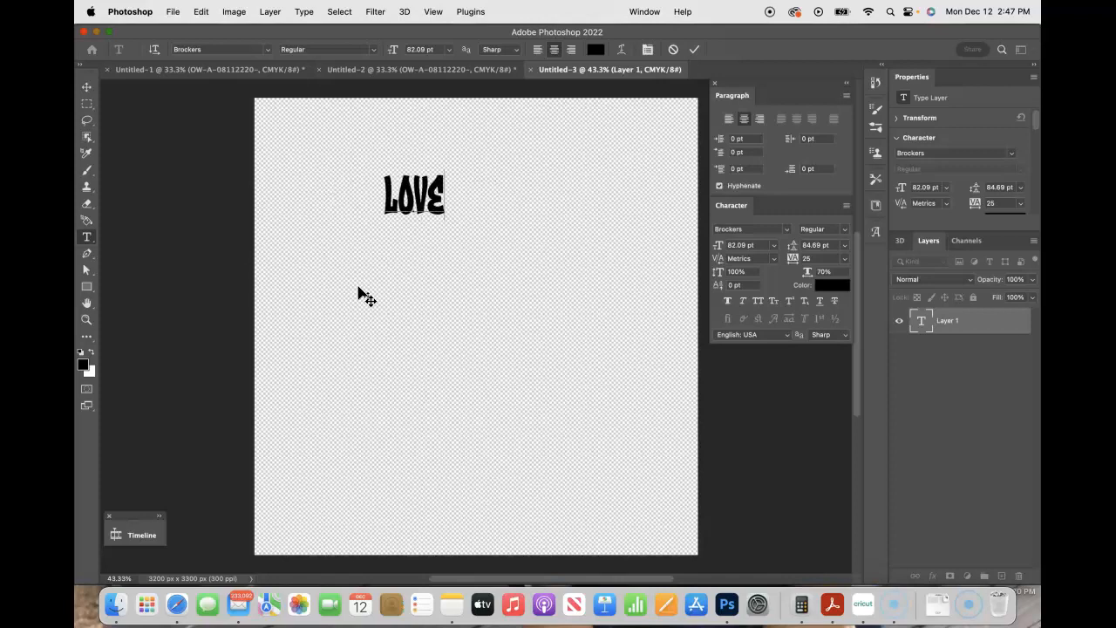
{"action": "type", "text": "HEALS"}
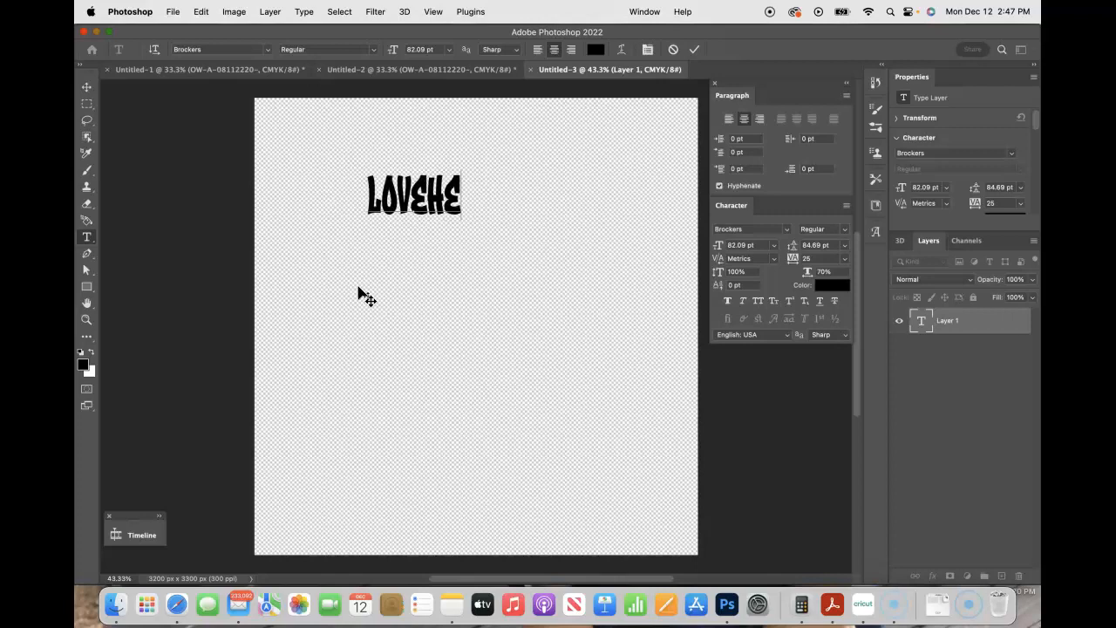
{"action": "left_click", "coordinate": [697, 53]}
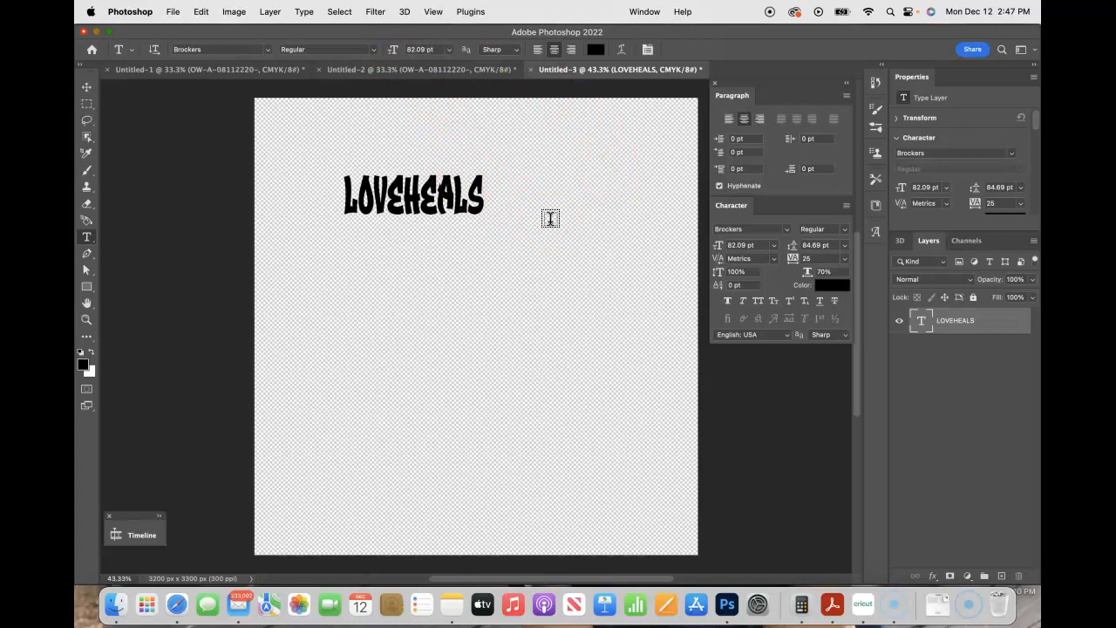
Enlarge the LOVEHEALS text non-proportionally to about 259% width and 353% height so it spans most of the canvas width.
{"action": "key", "text": "super+t"}
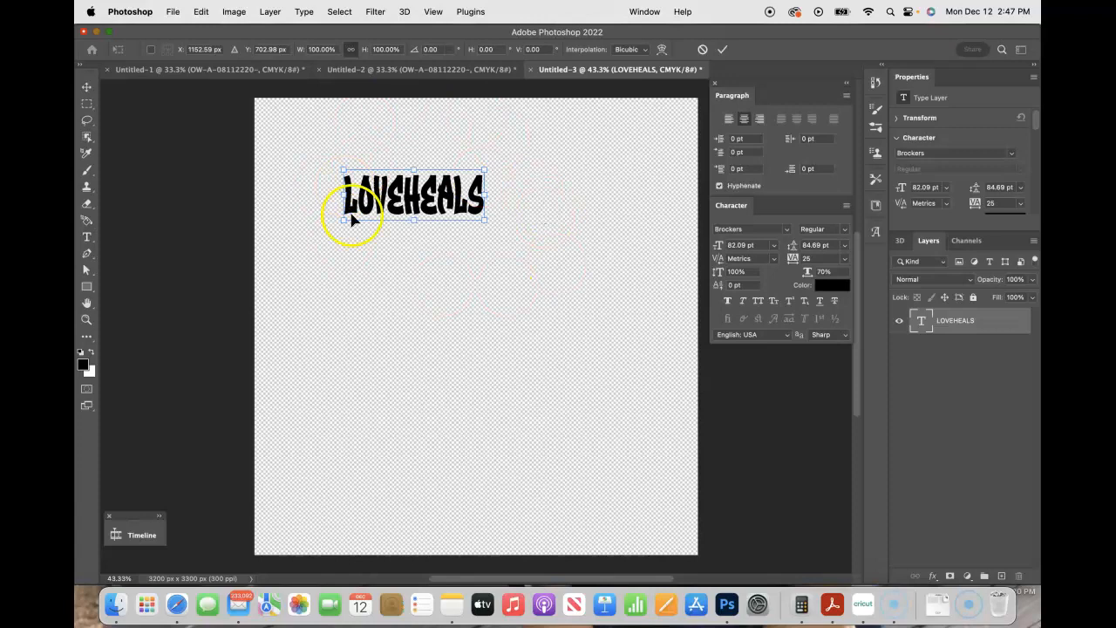
{"action": "left_click_drag", "start_coordinate": [484, 221], "coordinate": [521, 253]}
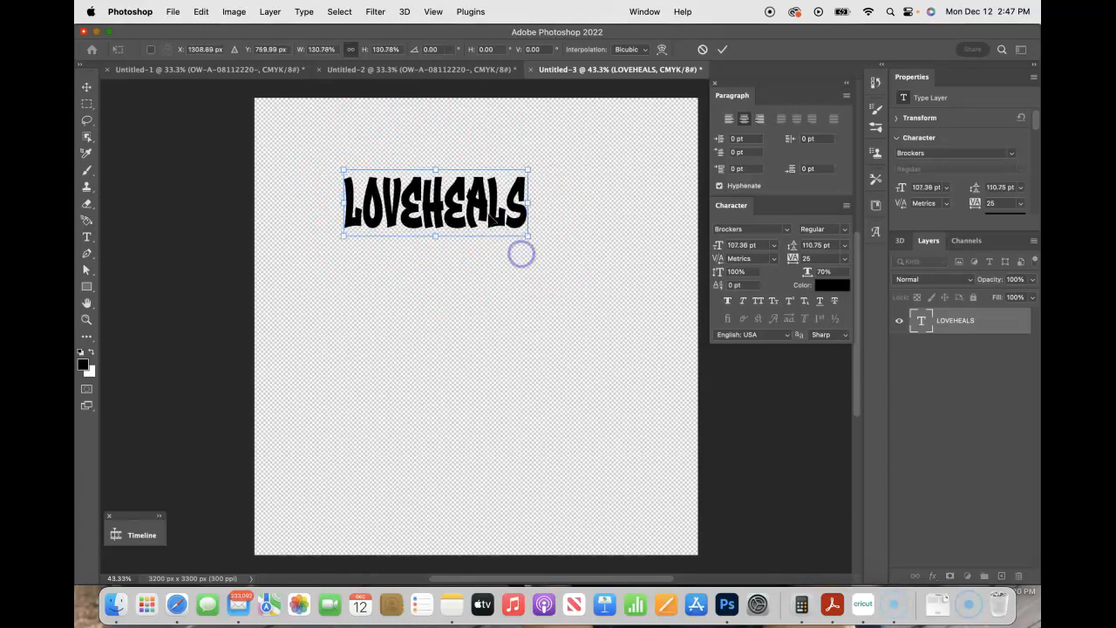
{"action": "left_click", "coordinate": [352, 52]}
{"action": "left_click_drag", "start_coordinate": [526, 251], "coordinate": [643, 319]}
{"action": "left_click_drag", "start_coordinate": [345, 168], "coordinate": [300, 140]}
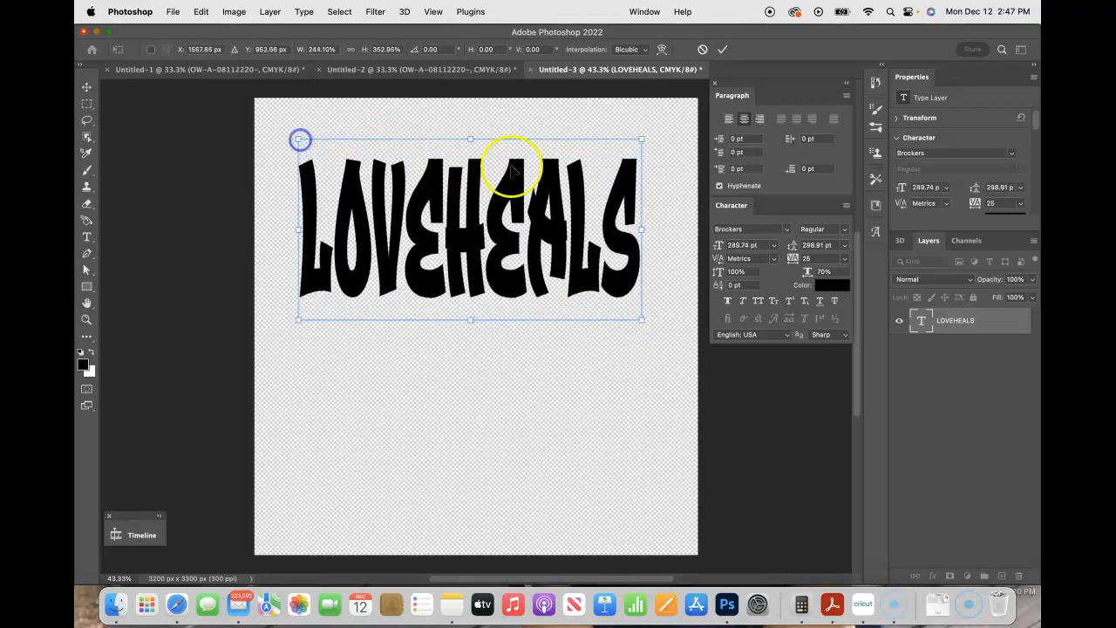
{"action": "left_click_drag", "start_coordinate": [646, 140], "coordinate": [664, 140]}
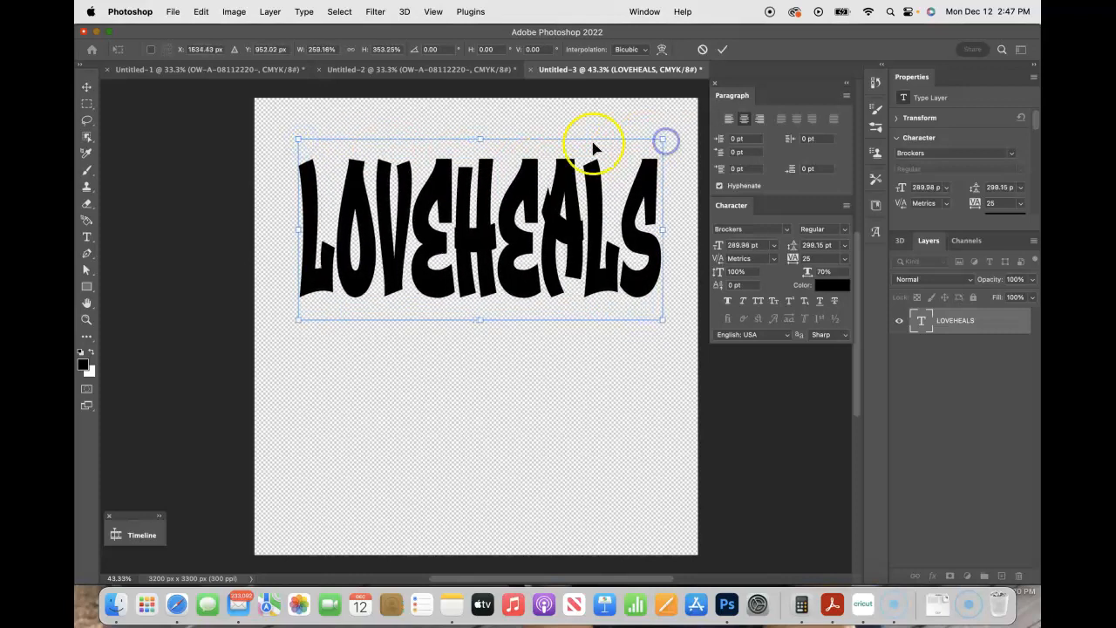
{"action": "left_click", "coordinate": [722, 51]}
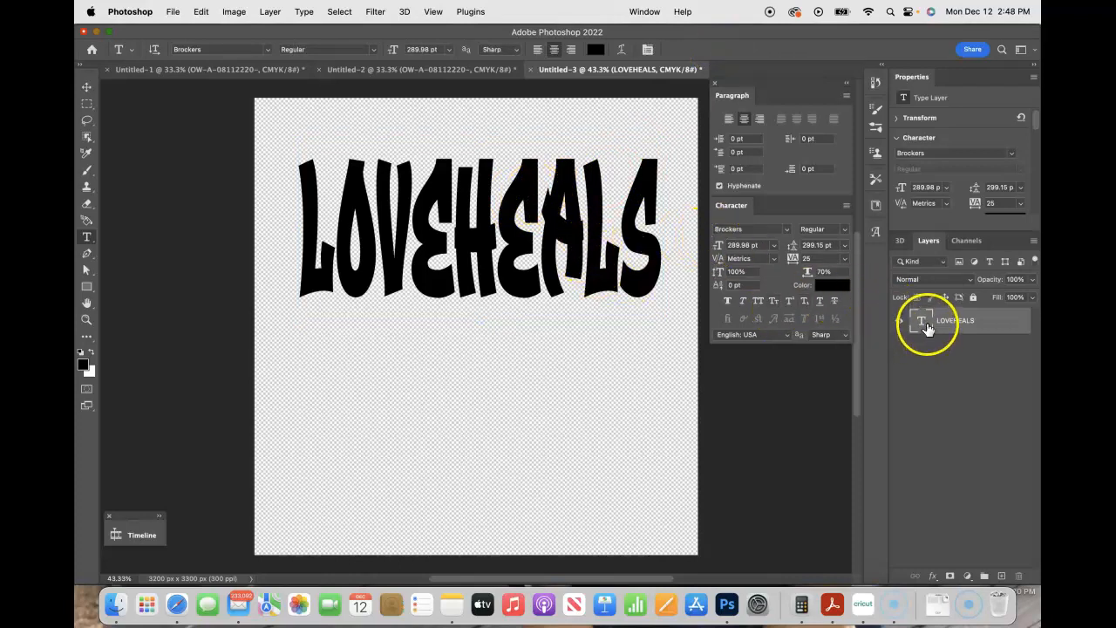
Add a Stroke effect to the LOVEHEALS text layer with a size of 8 px and a bright green color.
{"action": "left_click", "coordinate": [933, 577]}
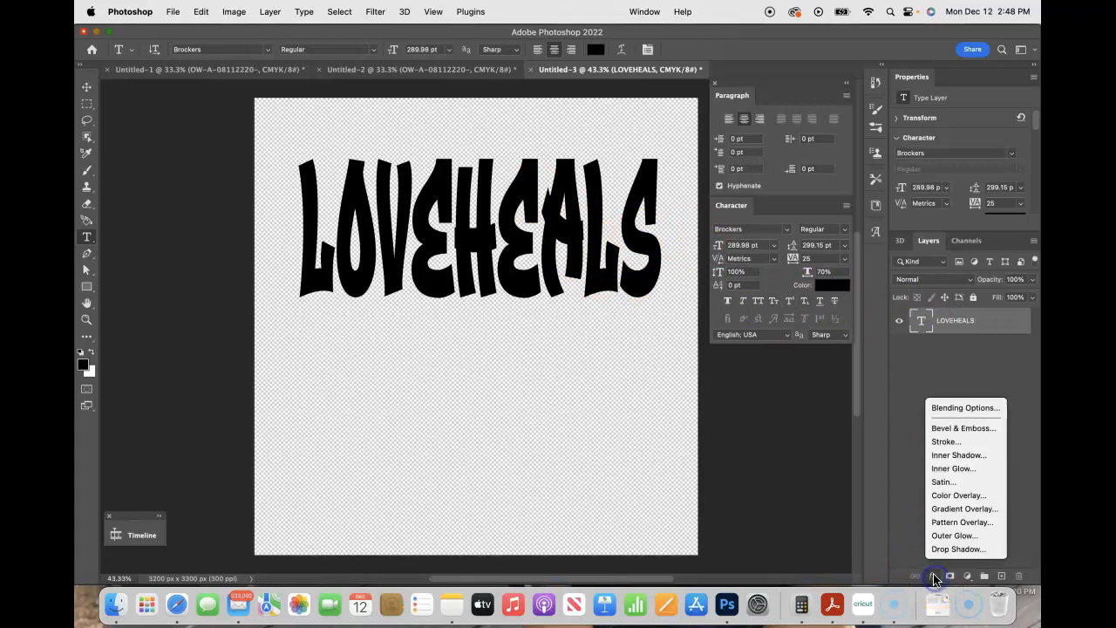
{"action": "left_click", "coordinate": [937, 448]}
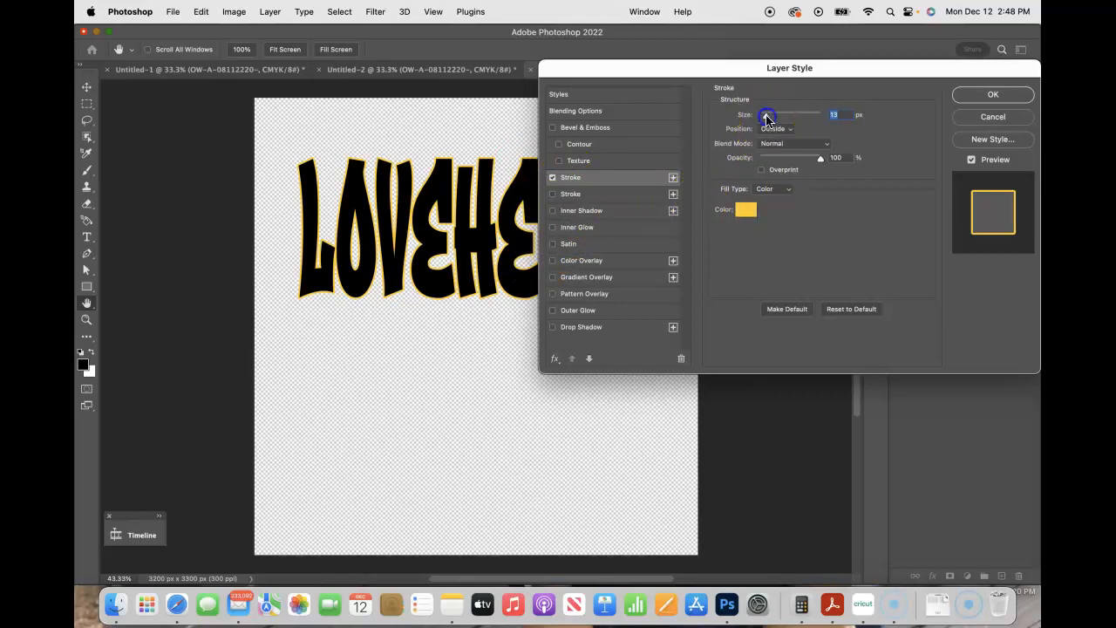
{"action": "left_click_drag", "start_coordinate": [766, 117], "coordinate": [765, 118]}
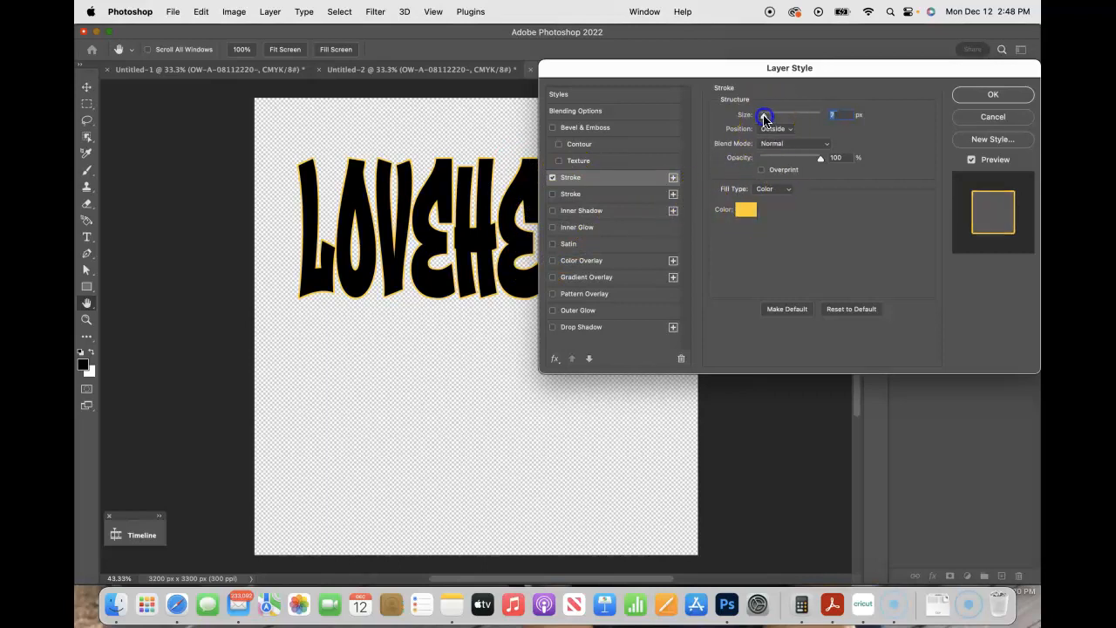
{"action": "left_click", "coordinate": [746, 209]}
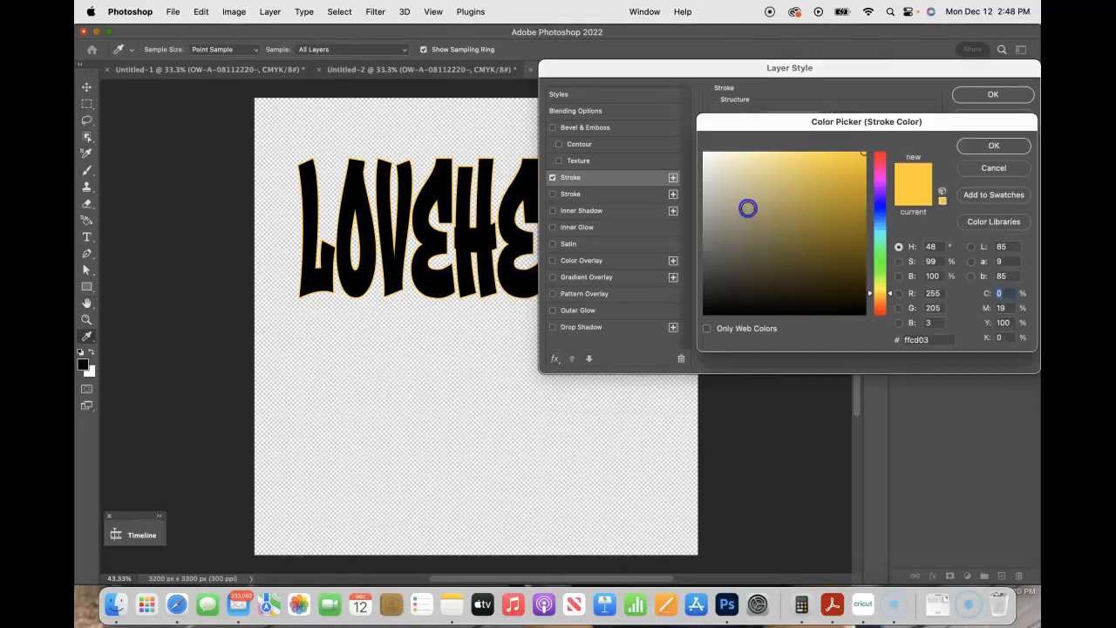
{"action": "left_click", "coordinate": [881, 264]}
{"action": "left_click_drag", "start_coordinate": [833, 194], "coordinate": [864, 165]}
{"action": "left_click", "coordinate": [994, 147]}
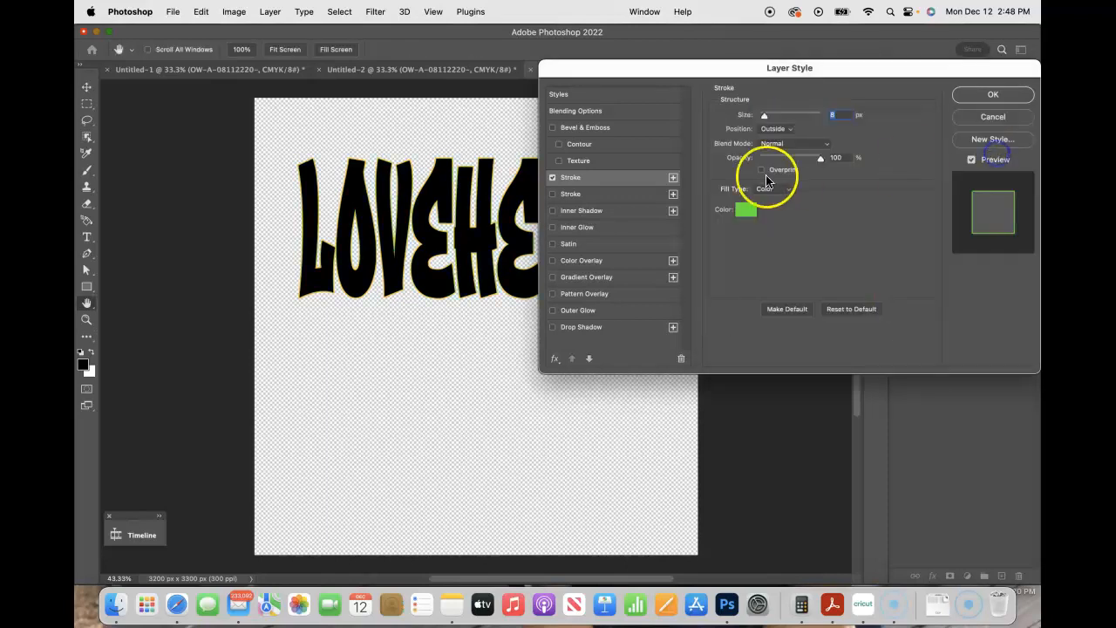
Enable the second Stroke effect, set its color to blue 20acca and its size to 18 px.
{"action": "left_click", "coordinate": [552, 193]}
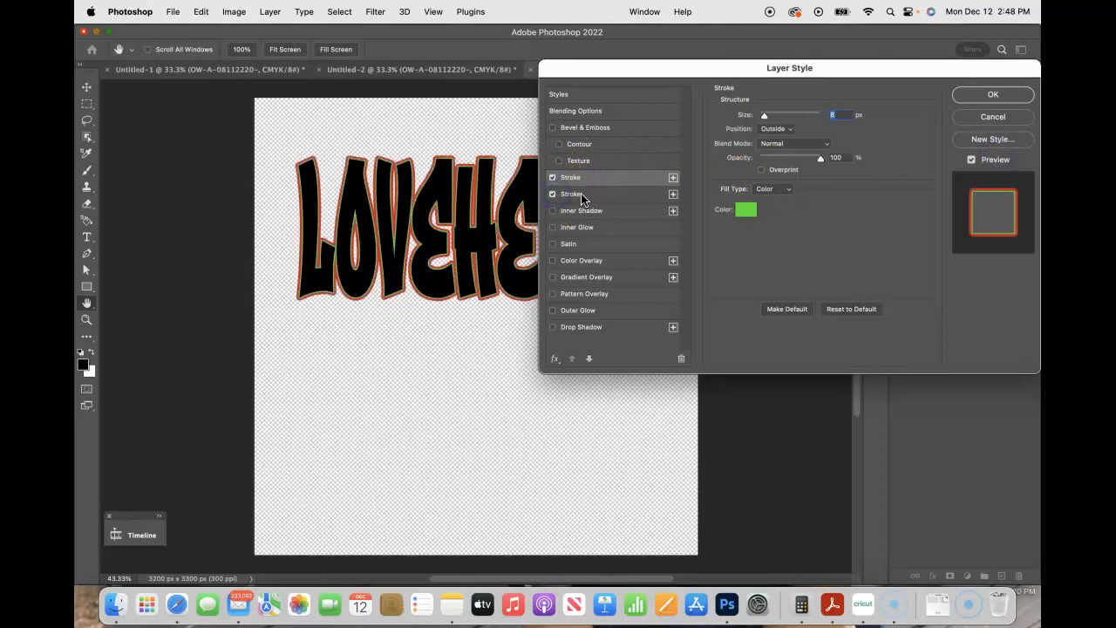
{"action": "left_click", "coordinate": [582, 197]}
{"action": "left_click", "coordinate": [743, 212]}
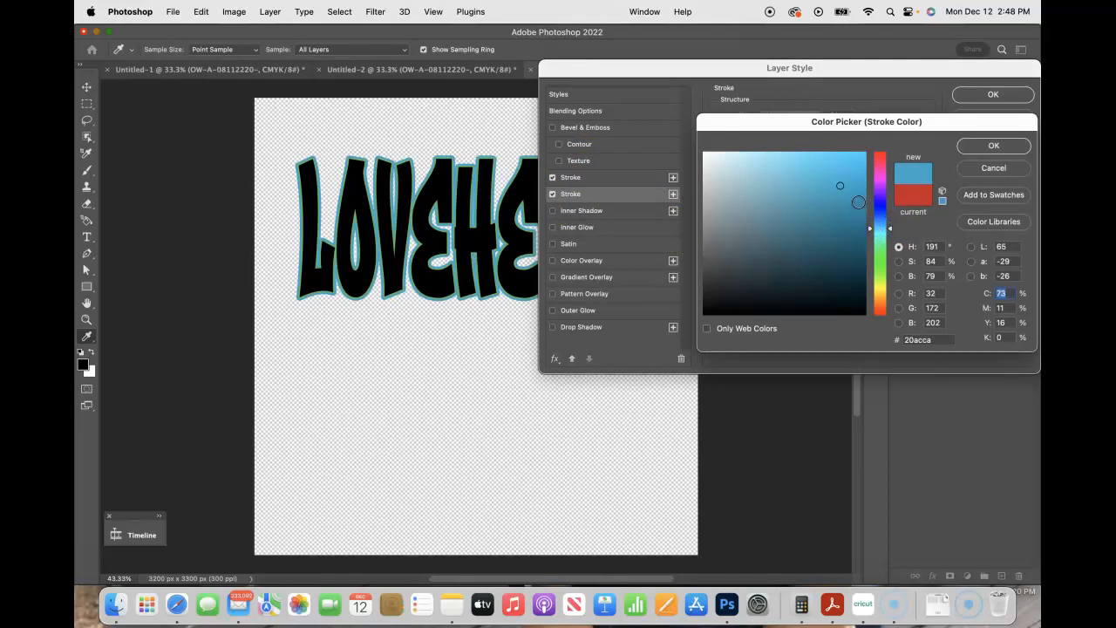
{"action": "left_click", "coordinate": [994, 146]}
{"action": "left_click_drag", "start_coordinate": [773, 118], "coordinate": [767, 118]}
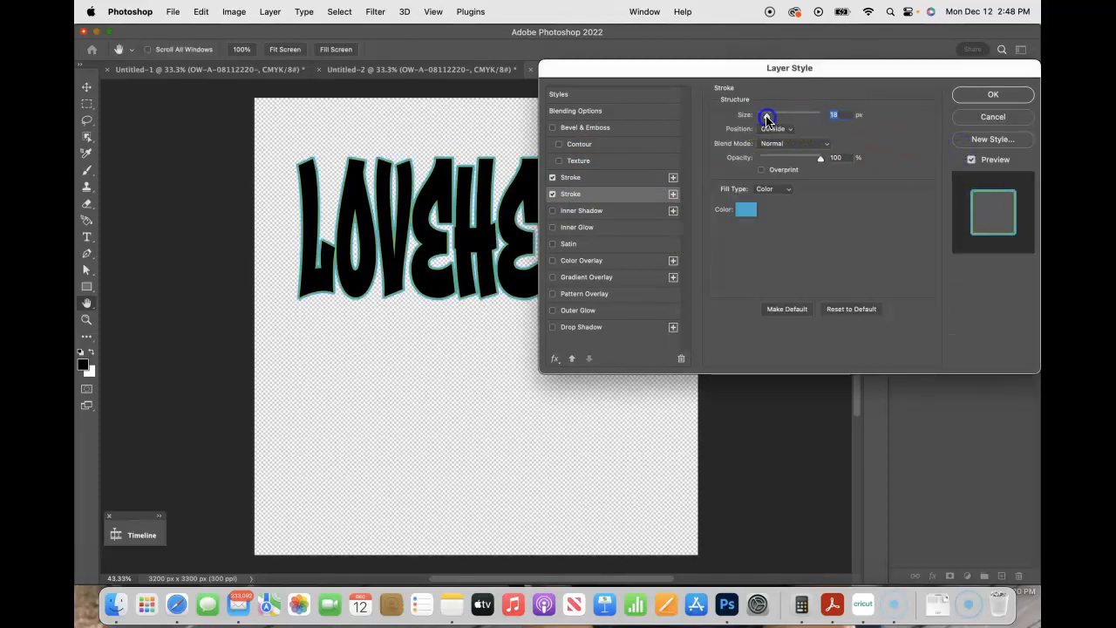
Widen the green stroke, and increase the outer blue stroke to 21 px so it extends past the green one.
{"action": "left_click", "coordinate": [628, 177]}
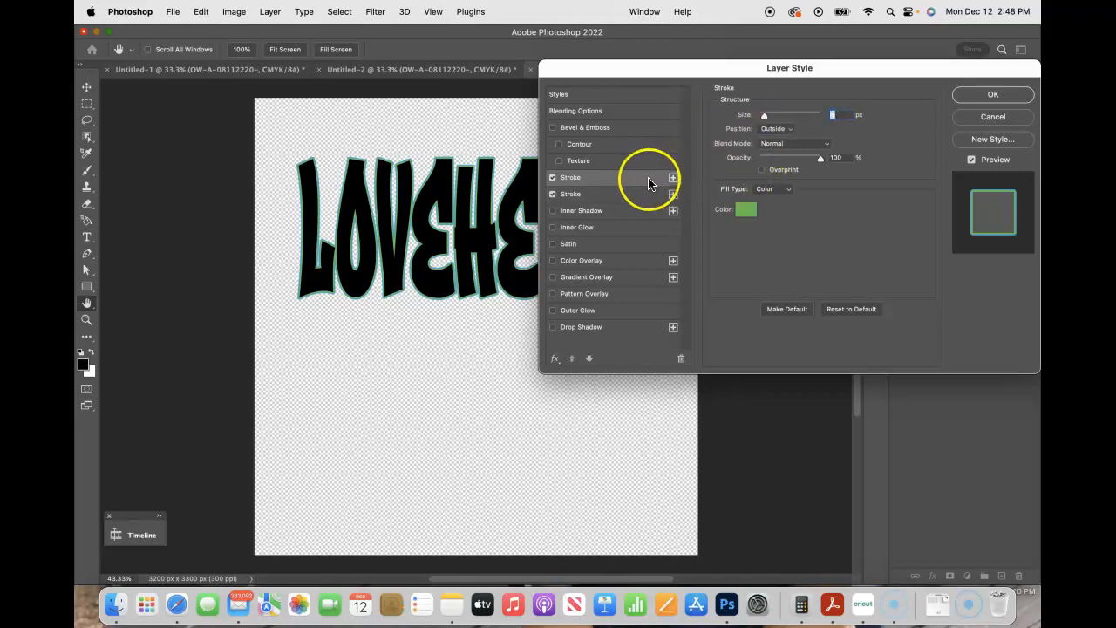
{"action": "left_click_drag", "start_coordinate": [765, 117], "coordinate": [768, 120]}
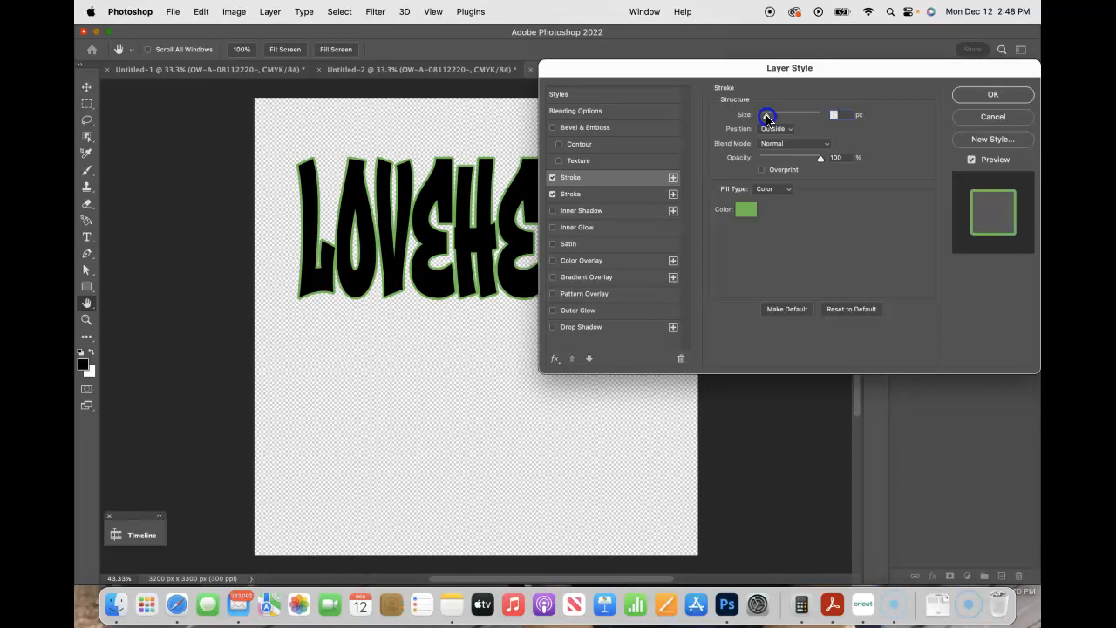
{"action": "left_click", "coordinate": [647, 190]}
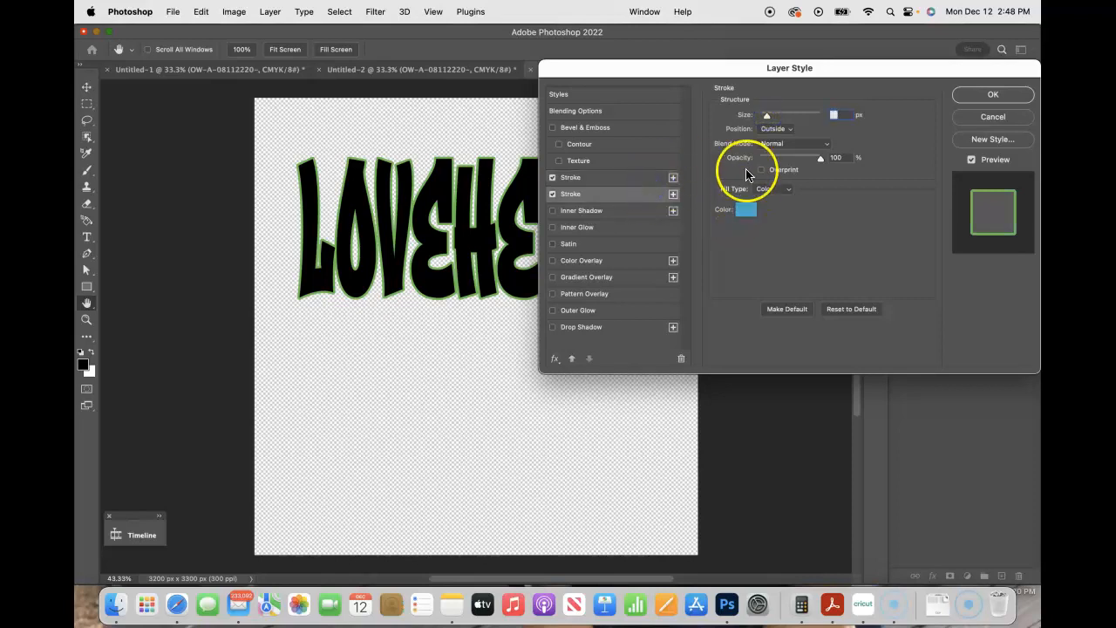
{"action": "left_click_drag", "start_coordinate": [766, 125], "coordinate": [769, 119]}
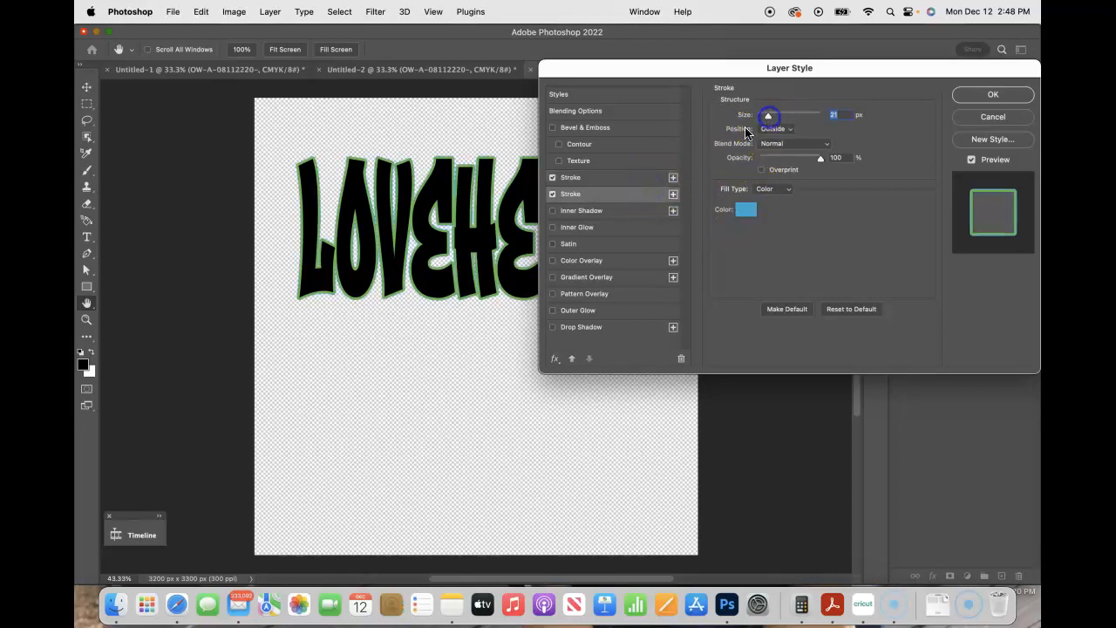
{"action": "left_click", "coordinate": [590, 178]}
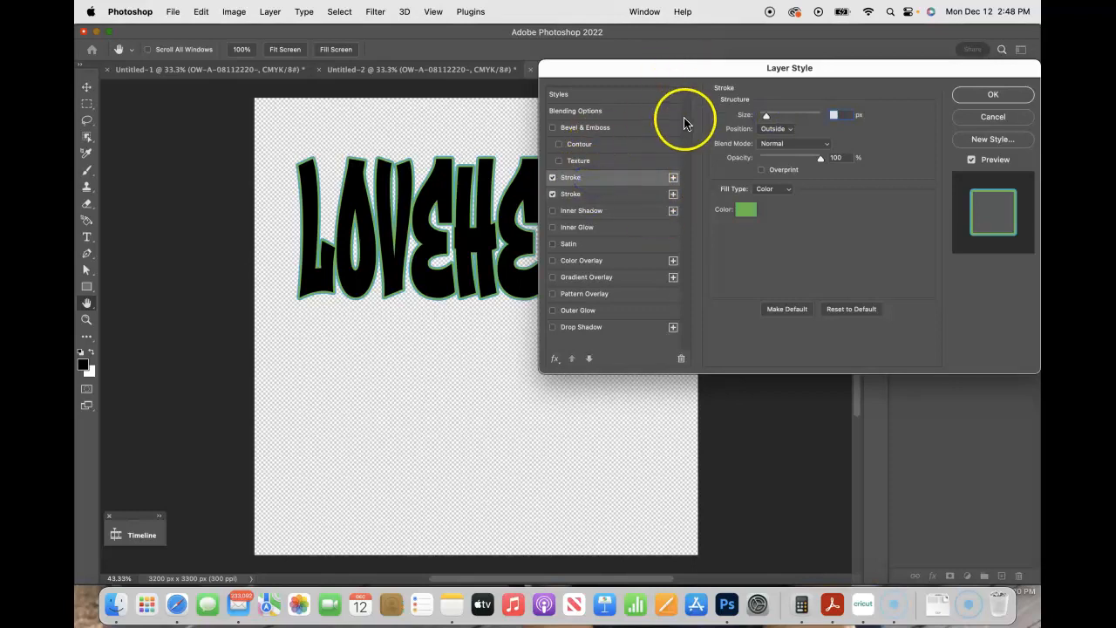
Add Bevel & Emboss with Emboss style, Smooth technique, 230% depth, 70 px size and 11 px soften.
{"action": "left_click", "coordinate": [575, 129]}
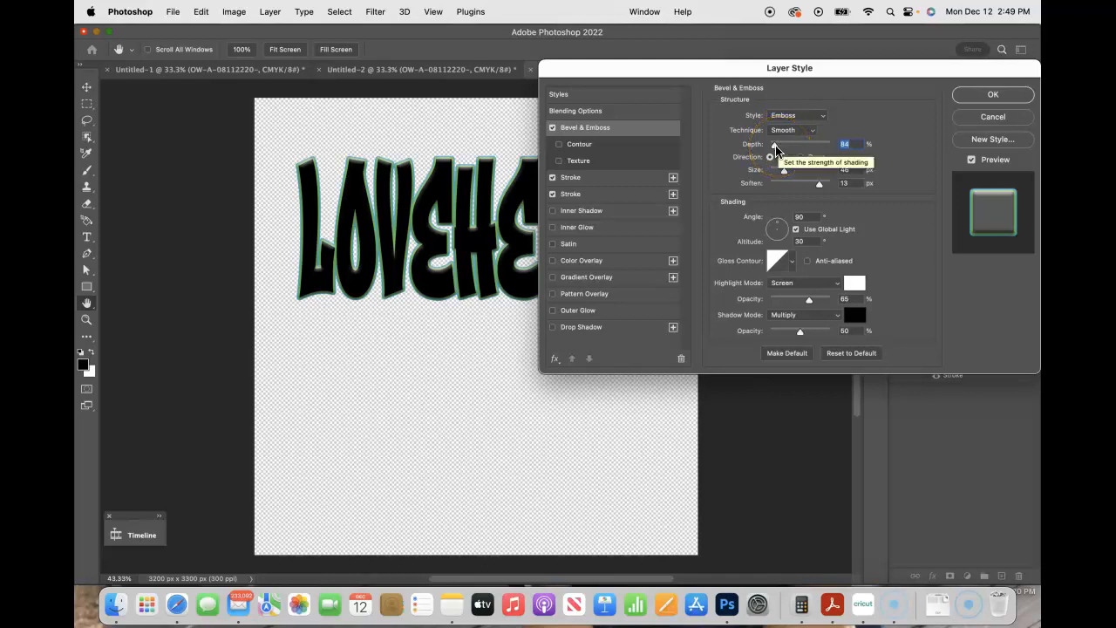
{"action": "left_click", "coordinate": [790, 117]}
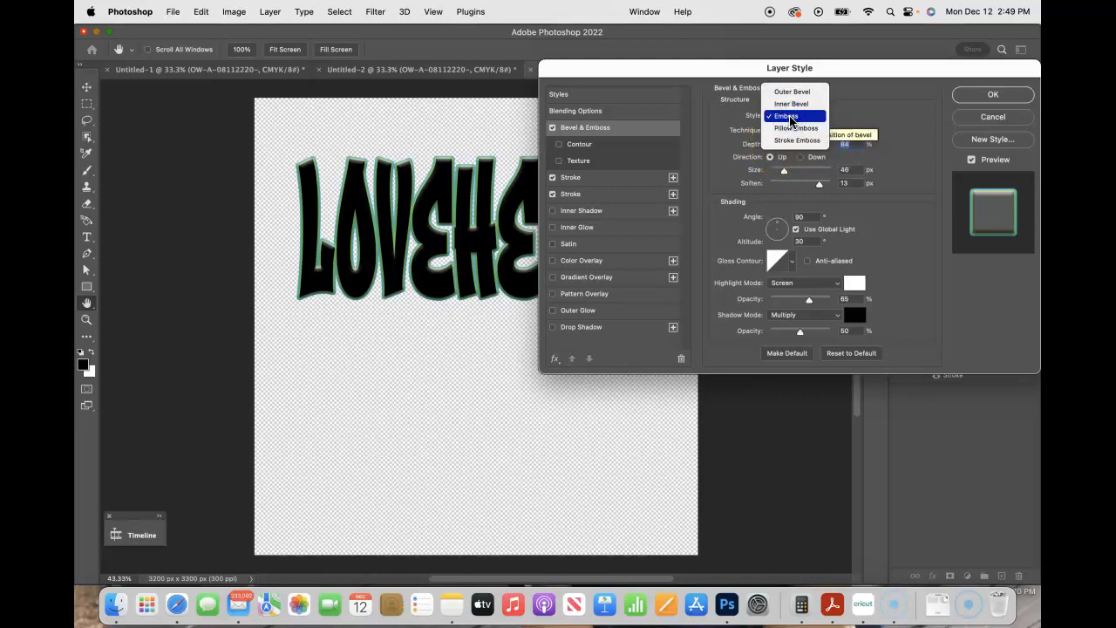
{"action": "left_click", "coordinate": [791, 118]}
{"action": "left_click", "coordinate": [791, 129]}
{"action": "left_click", "coordinate": [785, 130]}
{"action": "left_click_drag", "start_coordinate": [775, 144], "coordinate": [788, 151]}
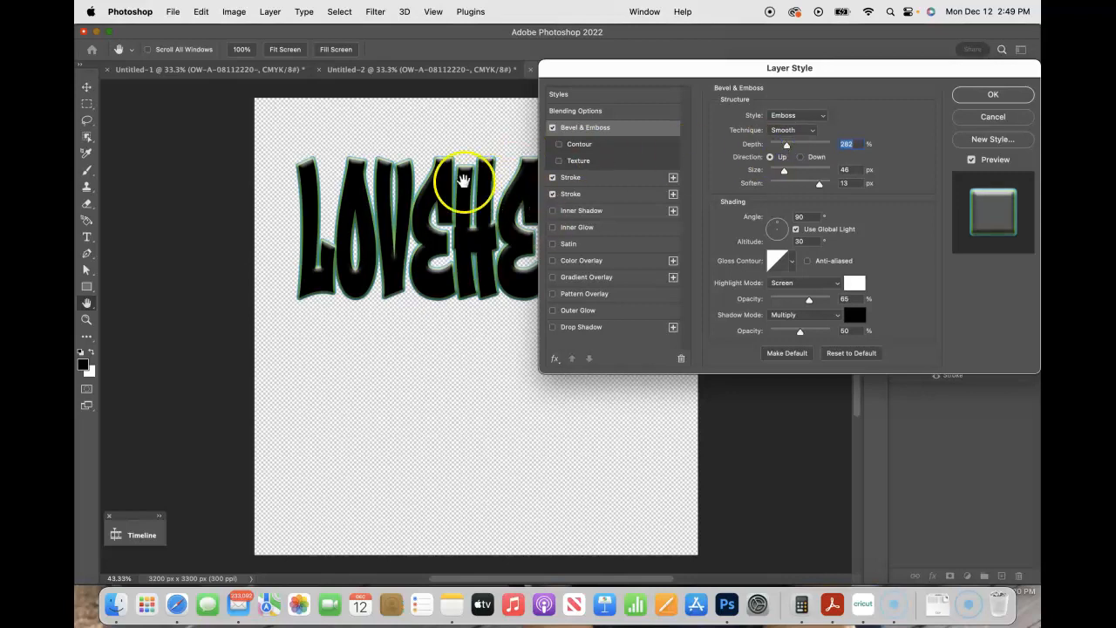
{"action": "mouse_move", "coordinate": [784, 150]}
{"action": "left_mouse_down"}
{"action": "mouse_move", "coordinate": [808, 150]}
{"action": "mouse_move", "coordinate": [783, 150]}
{"action": "left_mouse_up"}
{"action": "left_click_drag", "start_coordinate": [784, 171], "coordinate": [811, 180]}
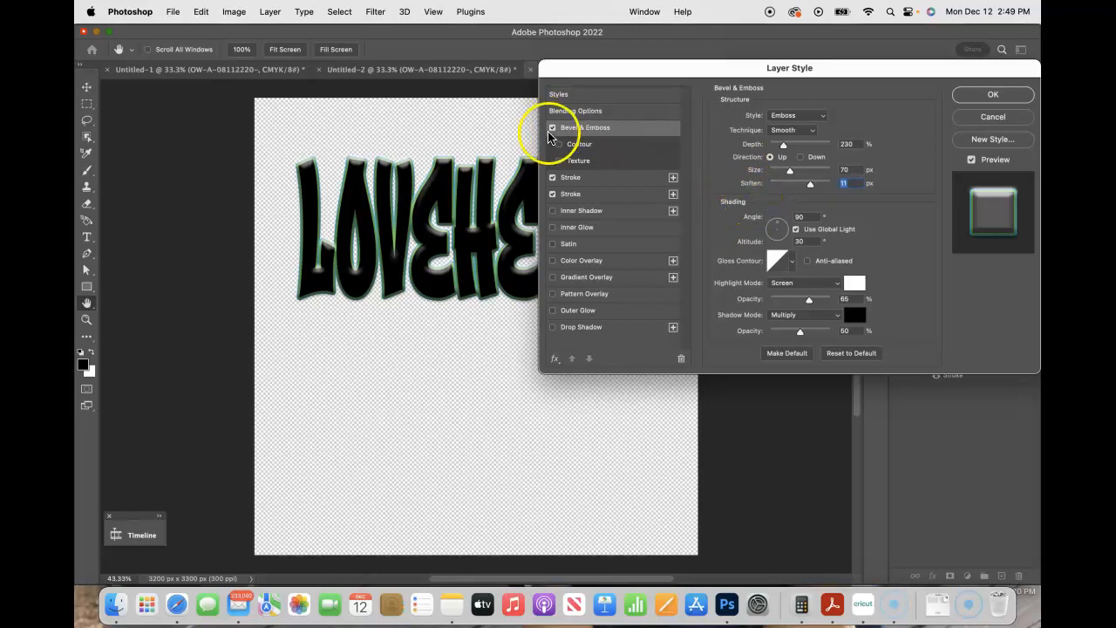
Enable Gradient Overlay and change the gradient's starting color stop at location 0% to bright yellow.
{"action": "left_click", "coordinate": [569, 278]}
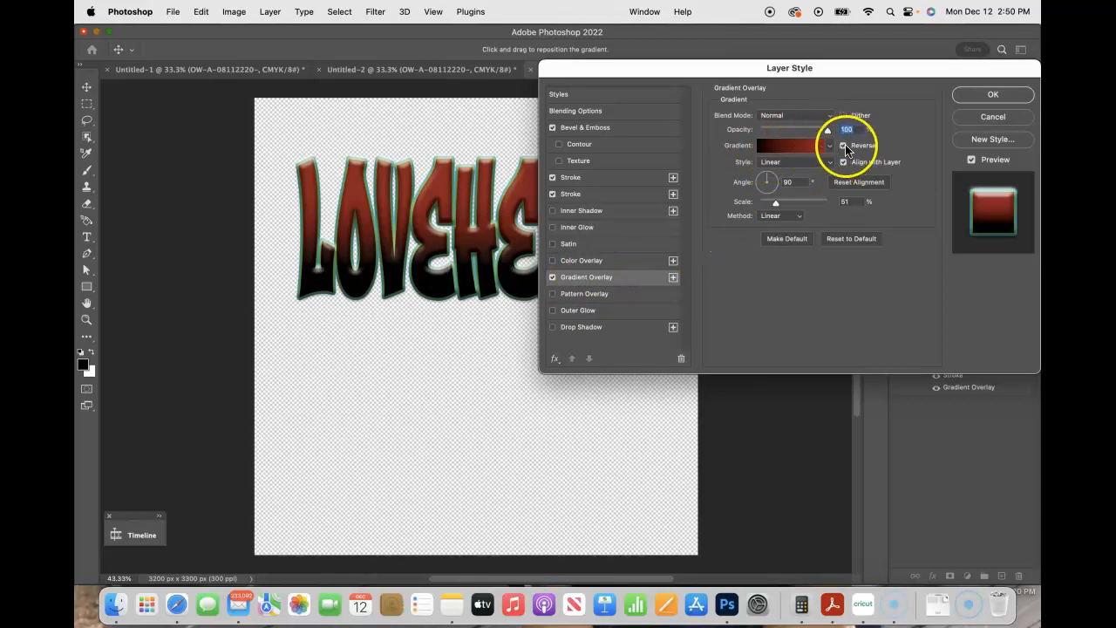
{"action": "left_click", "coordinate": [781, 150]}
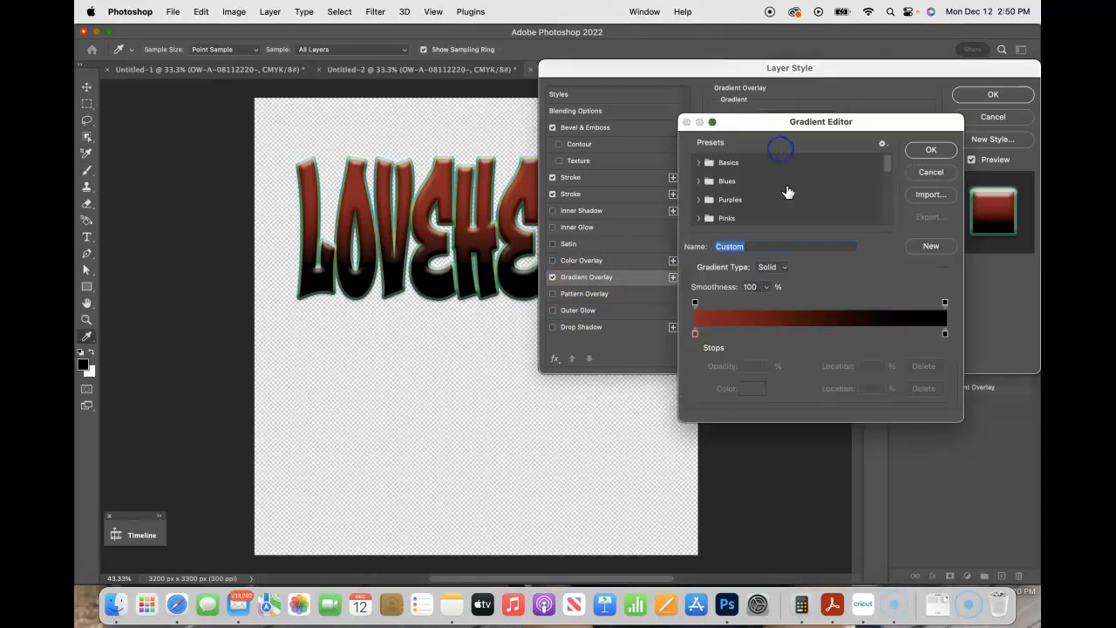
{"action": "left_click", "coordinate": [695, 336]}
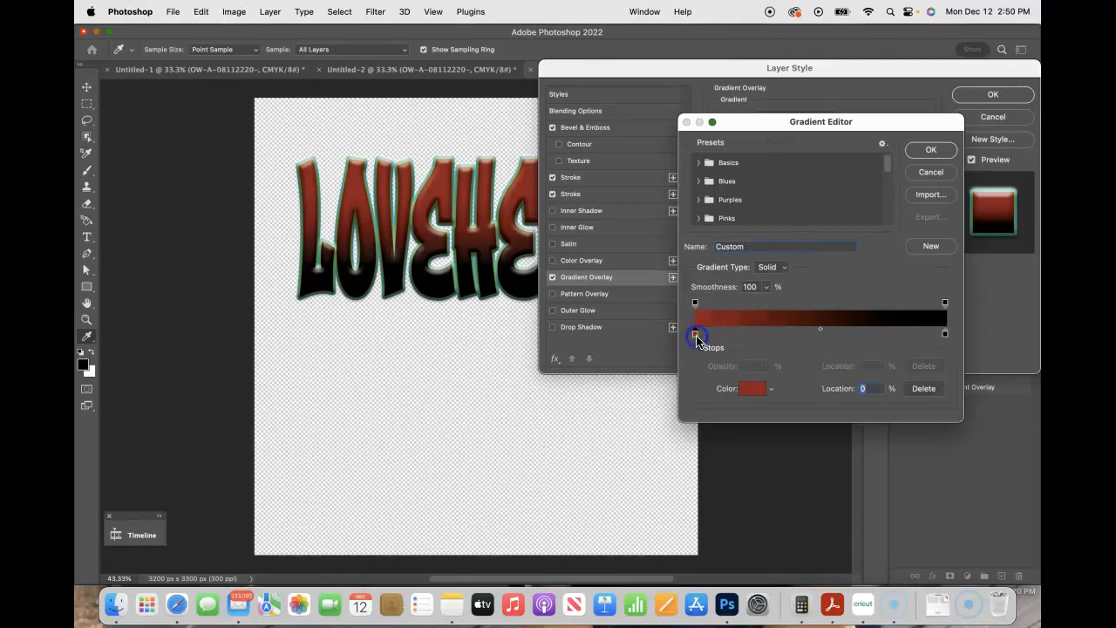
{"action": "left_click", "coordinate": [751, 388]}
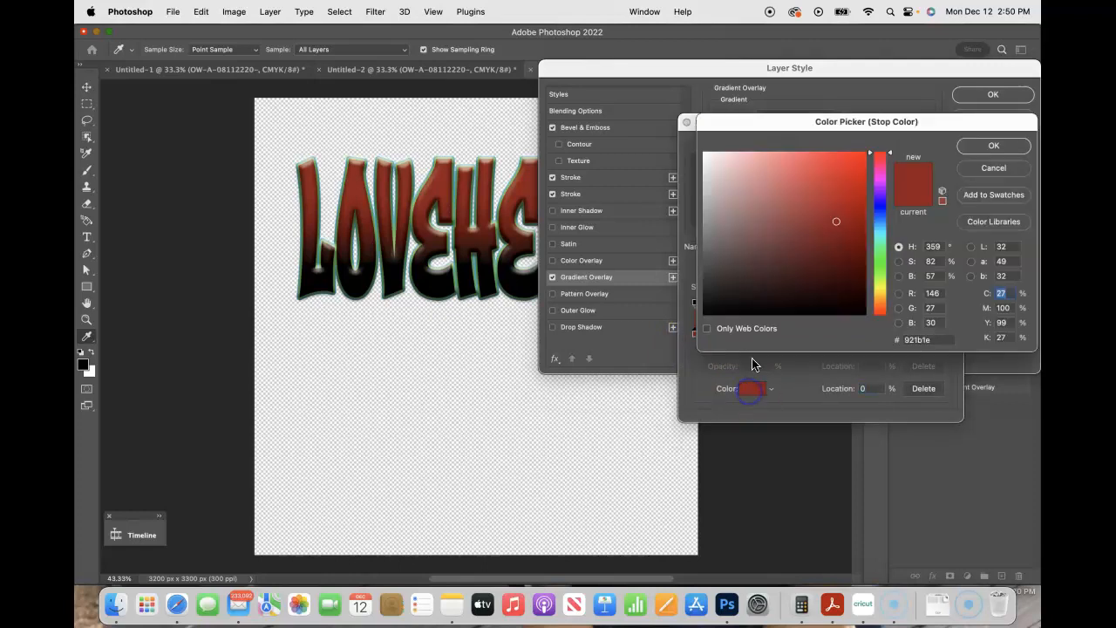
{"action": "left_click", "coordinate": [882, 286]}
{"action": "left_click_drag", "start_coordinate": [833, 211], "coordinate": [857, 162]}
{"action": "left_click_drag", "start_coordinate": [885, 282], "coordinate": [887, 287]}
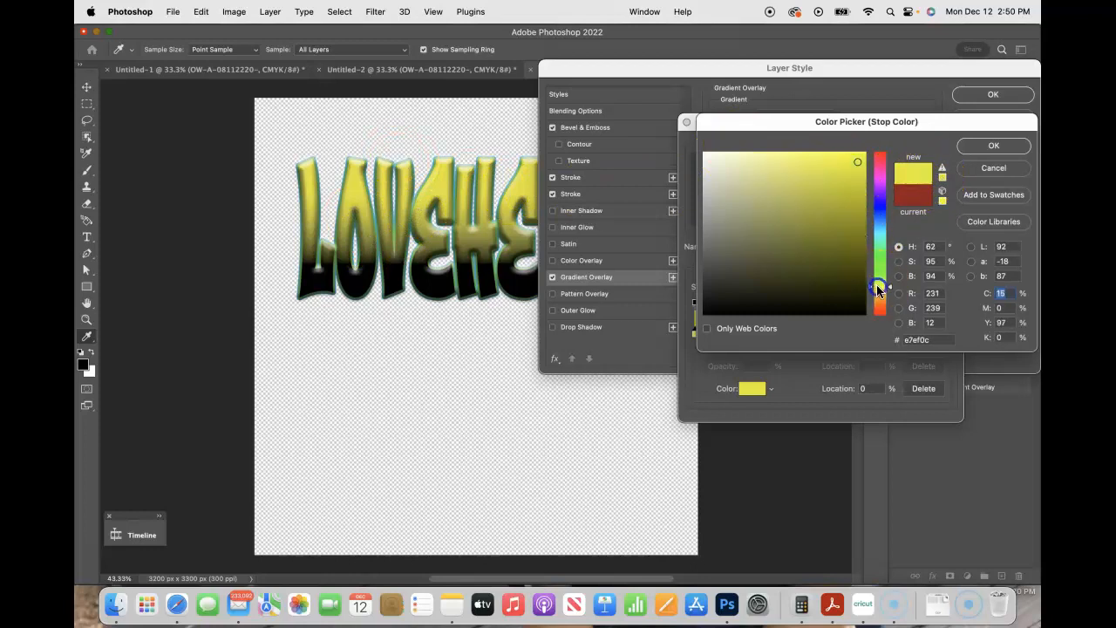
{"action": "left_click", "coordinate": [858, 170]}
{"action": "left_click", "coordinate": [859, 164]}
{"action": "left_click", "coordinate": [965, 153]}
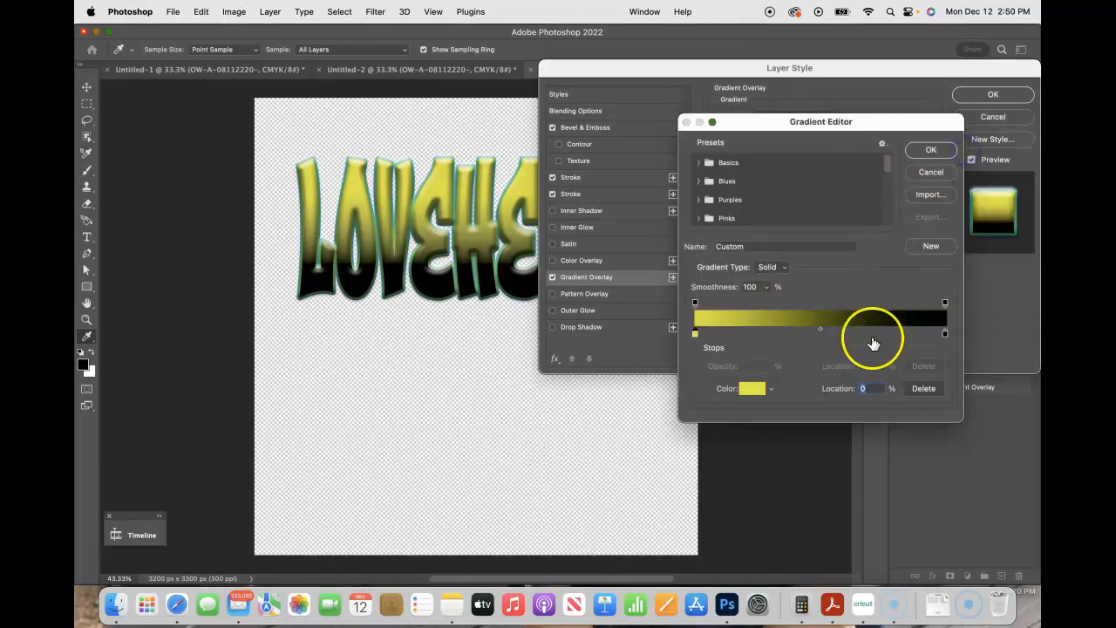
Set the gradient's ending color stop at location 100% to cyan blue 07c8d4 and accept the gradient.
{"action": "left_click", "coordinate": [946, 336]}
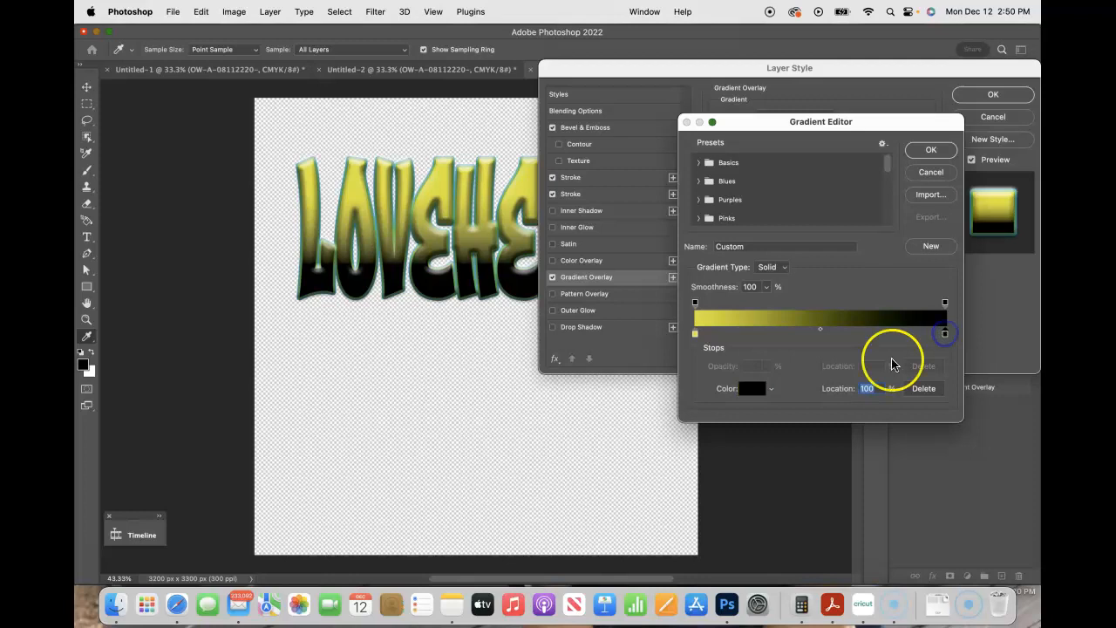
{"action": "left_click", "coordinate": [752, 388]}
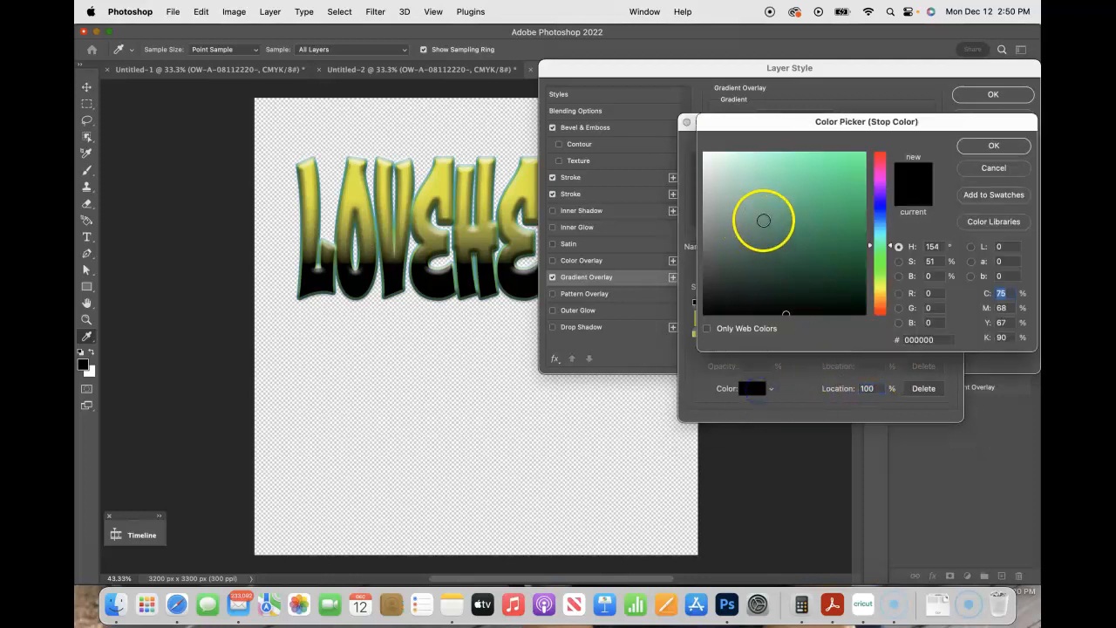
{"action": "left_click", "coordinate": [886, 231]}
{"action": "mouse_move", "coordinate": [848, 232]}
{"action": "left_mouse_down"}
{"action": "mouse_move", "coordinate": [863, 207]}
{"action": "mouse_move", "coordinate": [860, 179]}
{"action": "left_mouse_up"}
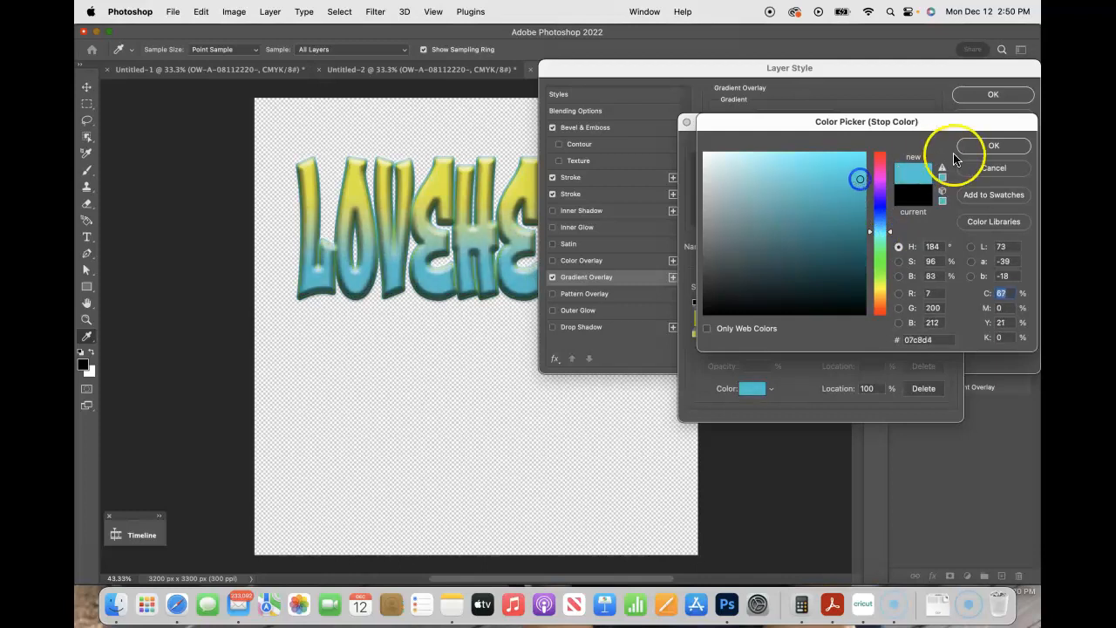
{"action": "left_click", "coordinate": [988, 146]}
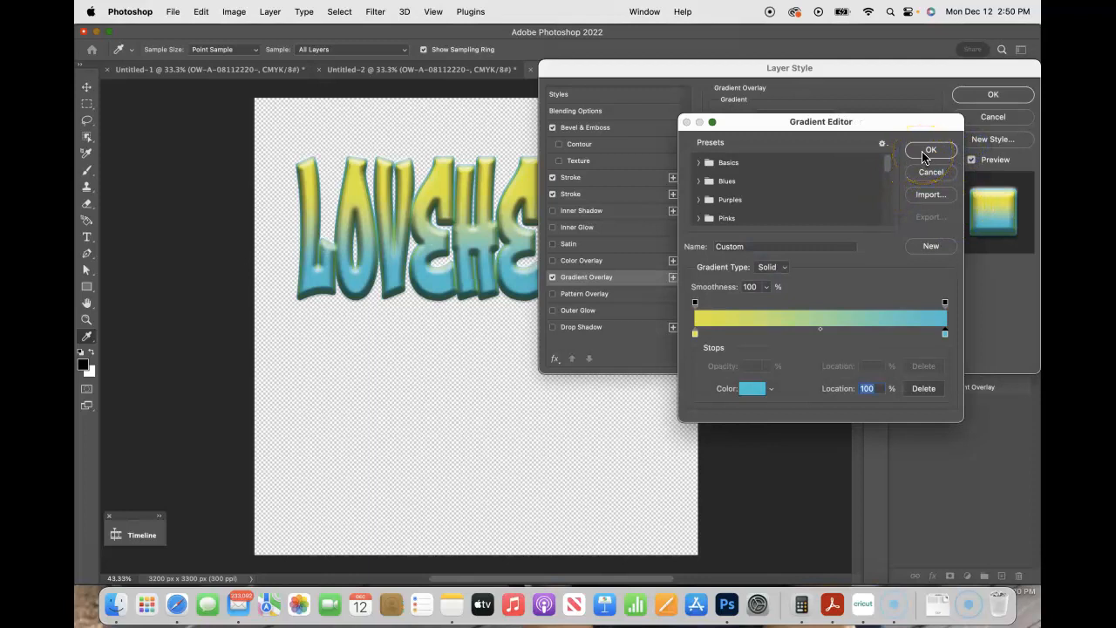
{"action": "left_click", "coordinate": [930, 151]}
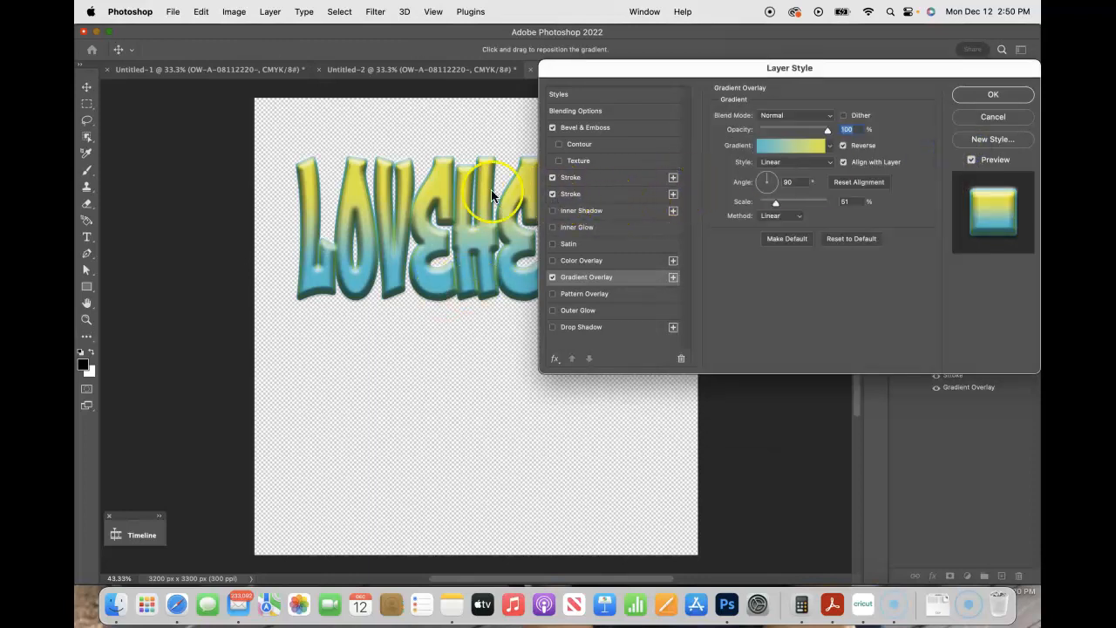
Set the inner green stroke's size to 16 px and recolor it black (000000).
{"action": "left_click", "coordinate": [609, 195]}
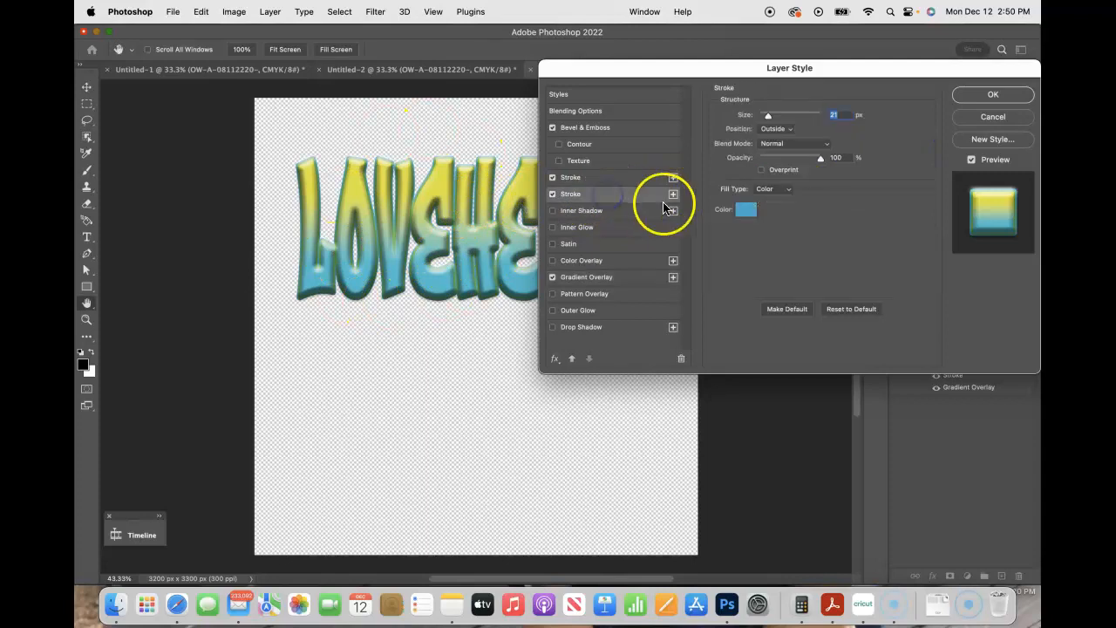
{"action": "left_click", "coordinate": [636, 179]}
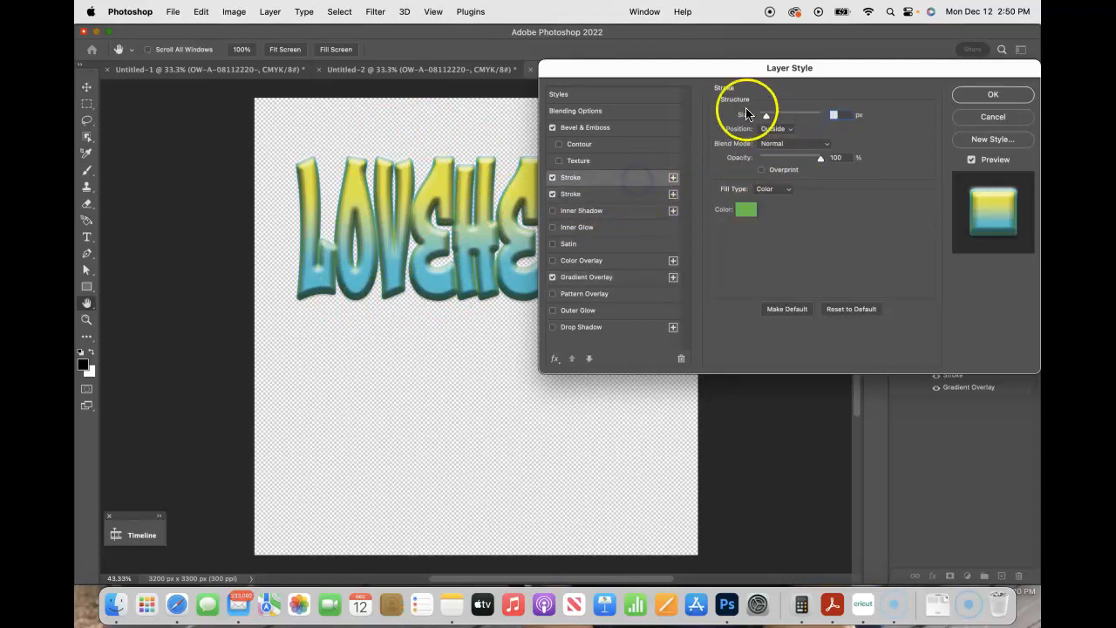
{"action": "left_click", "coordinate": [767, 117]}
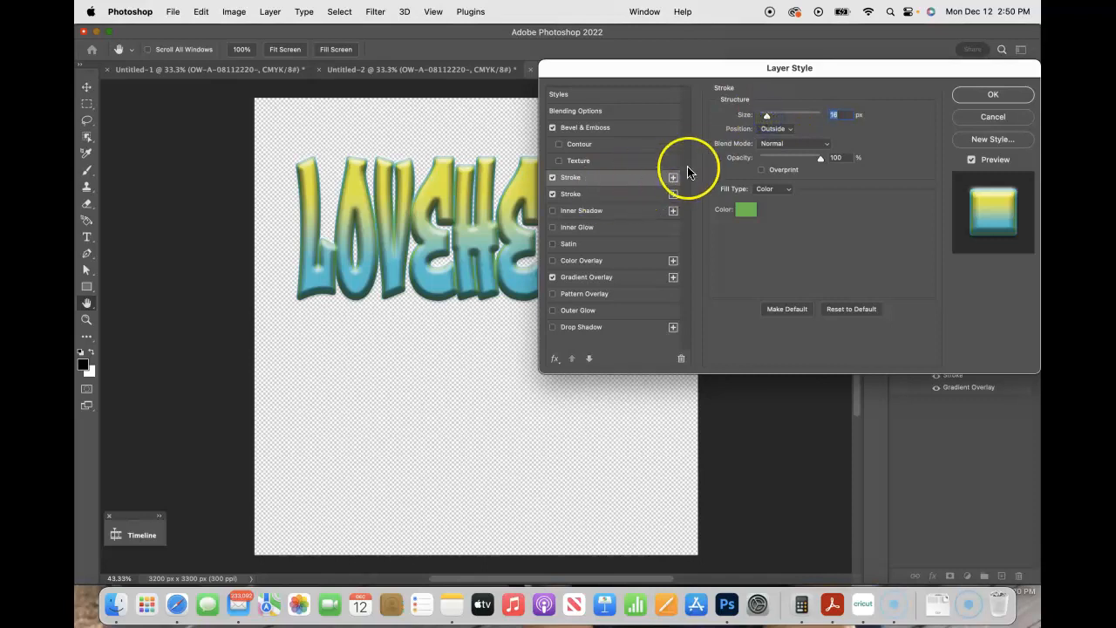
{"action": "left_click", "coordinate": [743, 211]}
{"action": "left_click", "coordinate": [656, 367]}
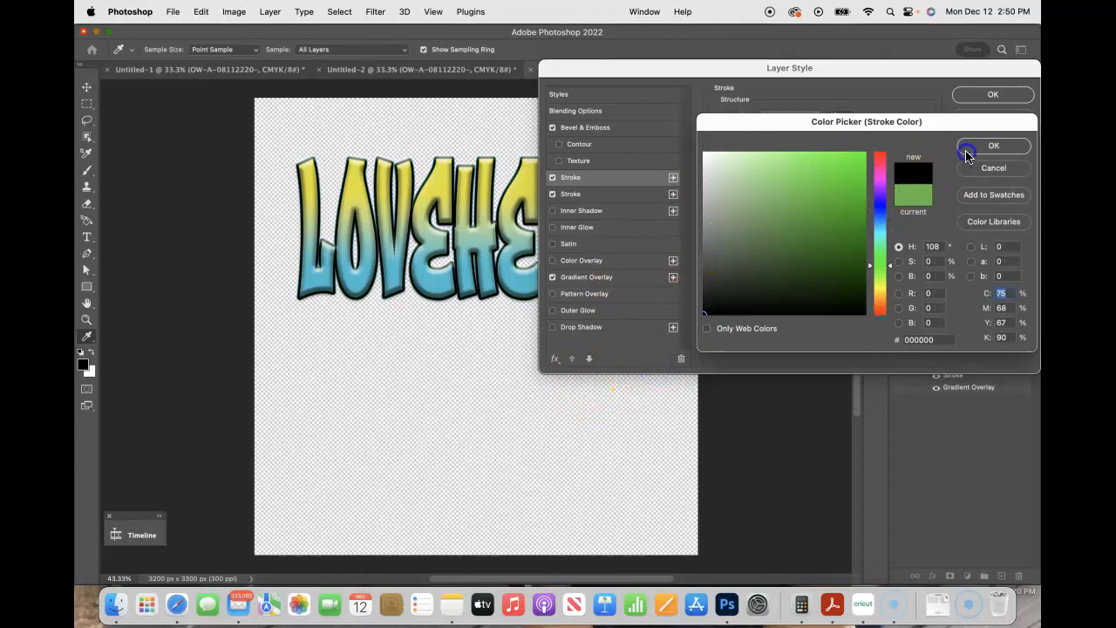
{"action": "left_click", "coordinate": [993, 145]}
Keep the outer stroke's blue color and increase its size to 32 px.
{"action": "left_click", "coordinate": [617, 194]}
{"action": "left_click", "coordinate": [746, 210]}
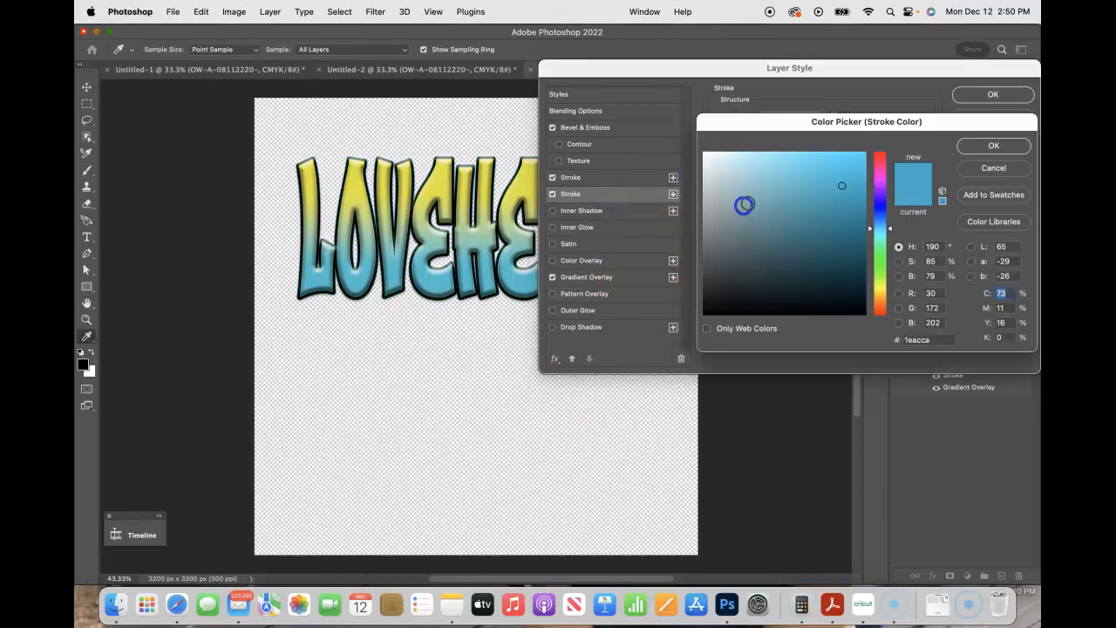
{"action": "left_click", "coordinate": [970, 146]}
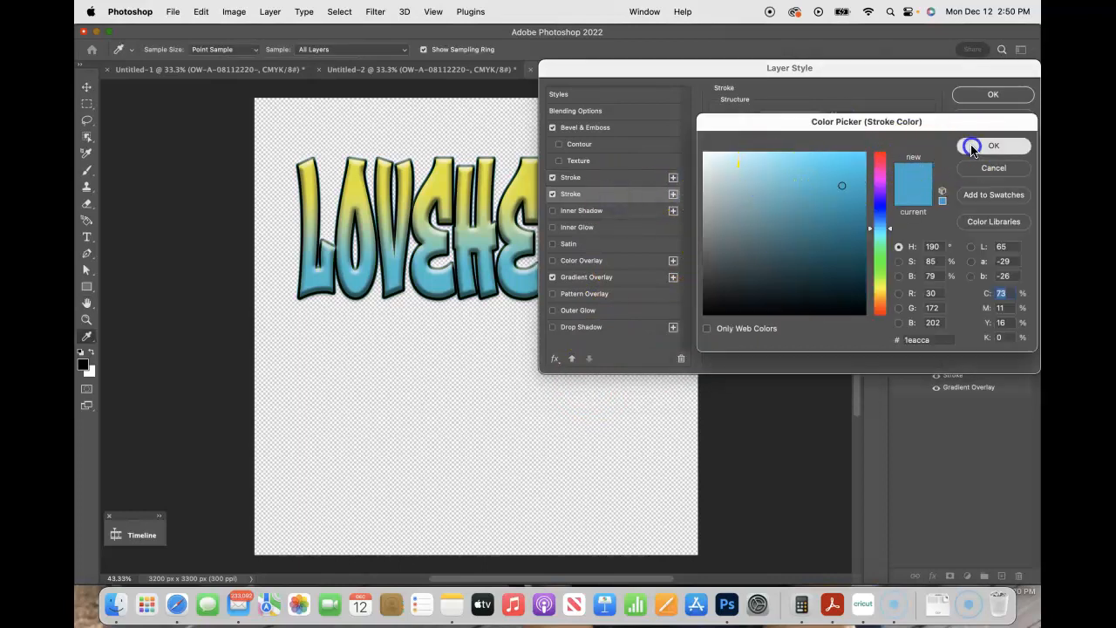
{"action": "left_click_drag", "start_coordinate": [773, 118], "coordinate": [771, 122]}
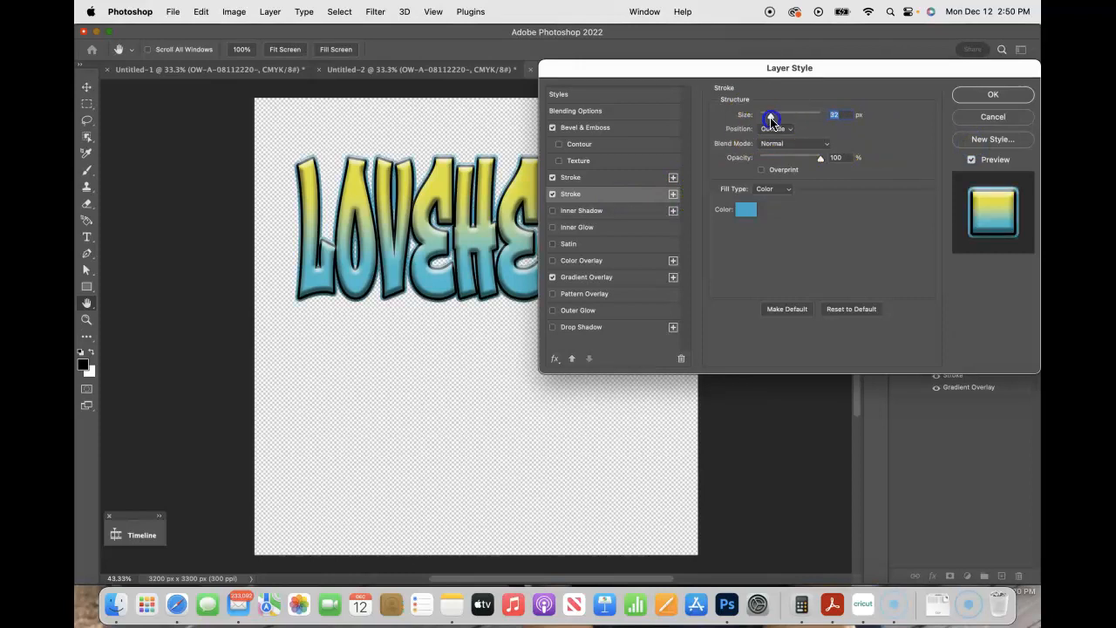
Set the outer stroke's size to 43 px and add a black Drop Shadow with 79 px distance, 50% spread and 70 px size.
{"action": "mouse_move", "coordinate": [771, 120]}
{"action": "left_mouse_down"}
{"action": "mouse_move", "coordinate": [785, 116]}
{"action": "mouse_move", "coordinate": [773, 117]}
{"action": "left_mouse_up"}
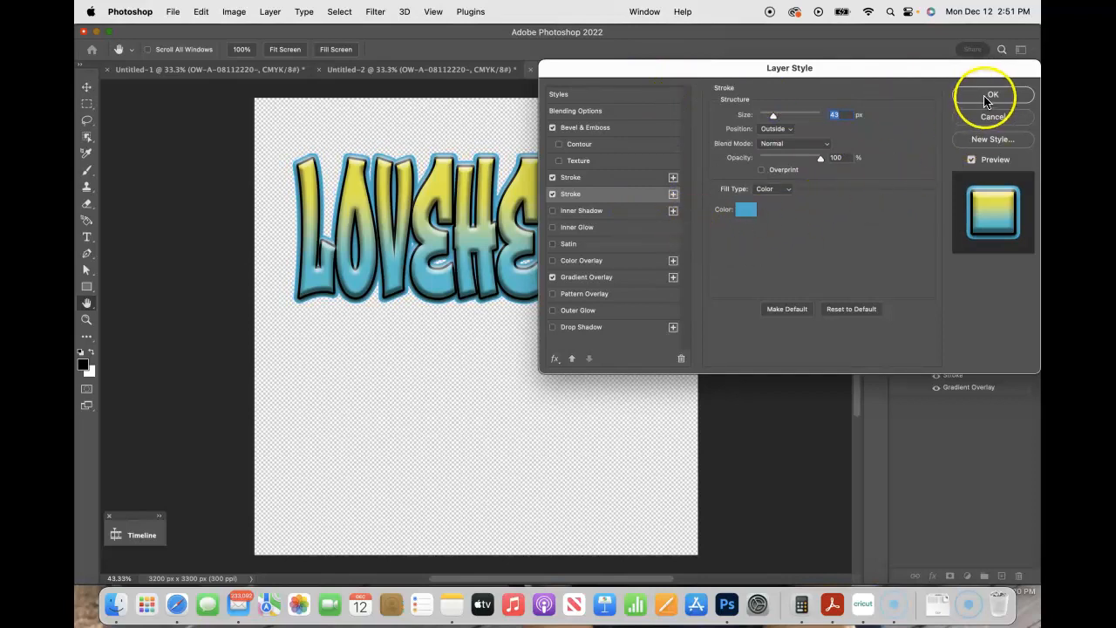
{"action": "left_click", "coordinate": [559, 328]}
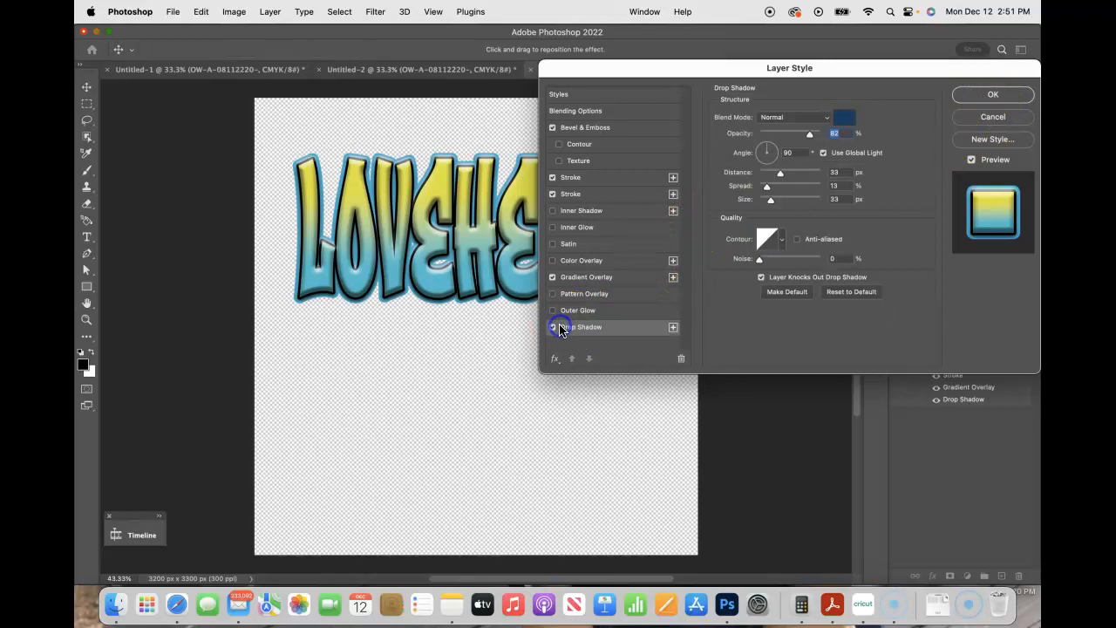
{"action": "left_click", "coordinate": [844, 117]}
{"action": "left_click", "coordinate": [994, 148]}
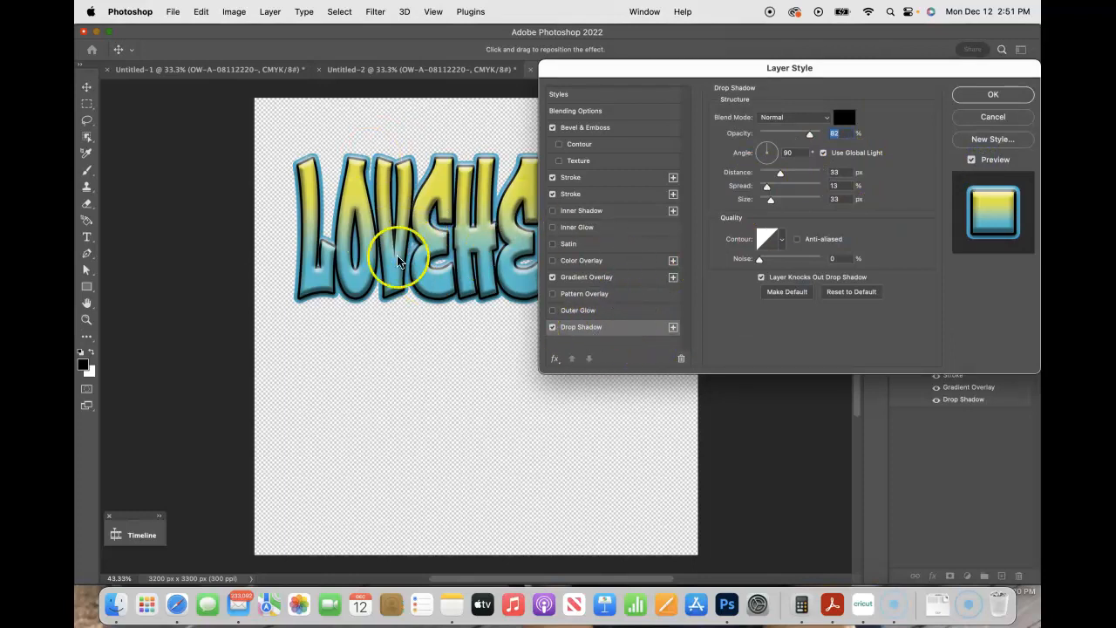
{"action": "mouse_move", "coordinate": [781, 173]}
{"action": "left_mouse_down"}
{"action": "mouse_move", "coordinate": [801, 175]}
{"action": "mouse_move", "coordinate": [771, 187]}
{"action": "mouse_move", "coordinate": [787, 186]}
{"action": "mouse_move", "coordinate": [775, 201]}
{"action": "mouse_move", "coordinate": [790, 185]}
{"action": "left_mouse_up"}
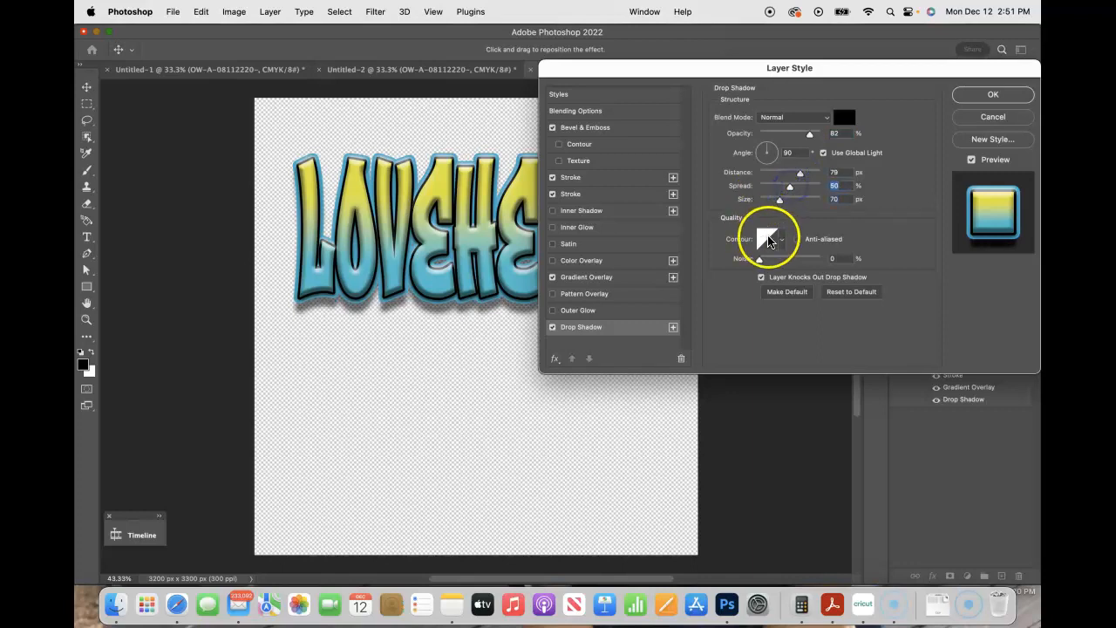
Compare the preset contours for the drop shadow and apply the fourth preset of the first row.
{"action": "left_click", "coordinate": [781, 241]}
{"action": "left_click", "coordinate": [707, 278]}
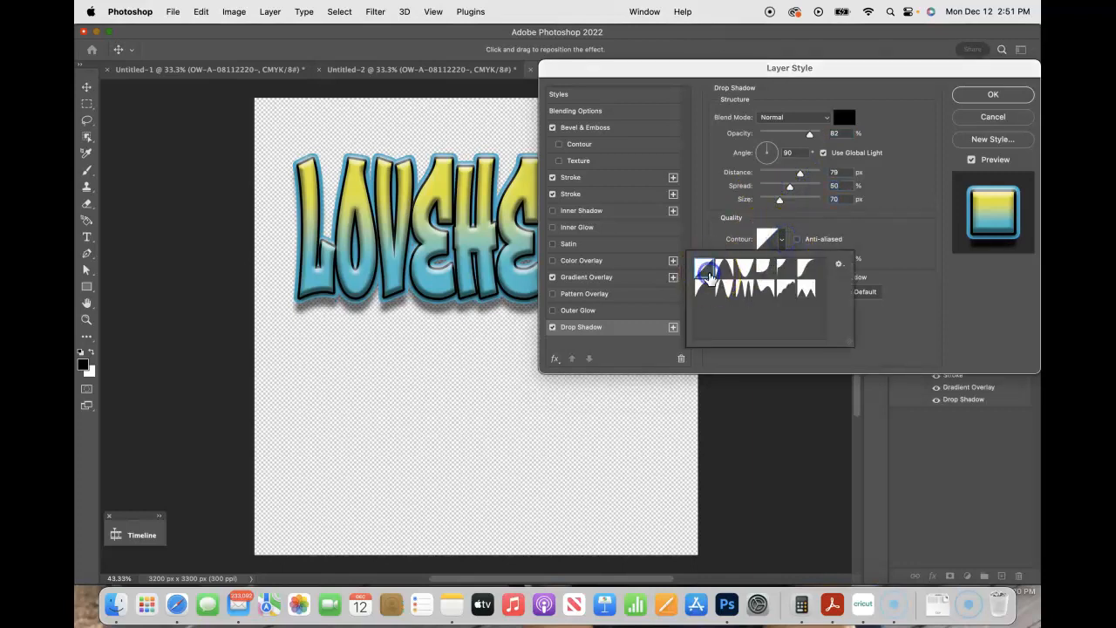
{"action": "left_click", "coordinate": [724, 272]}
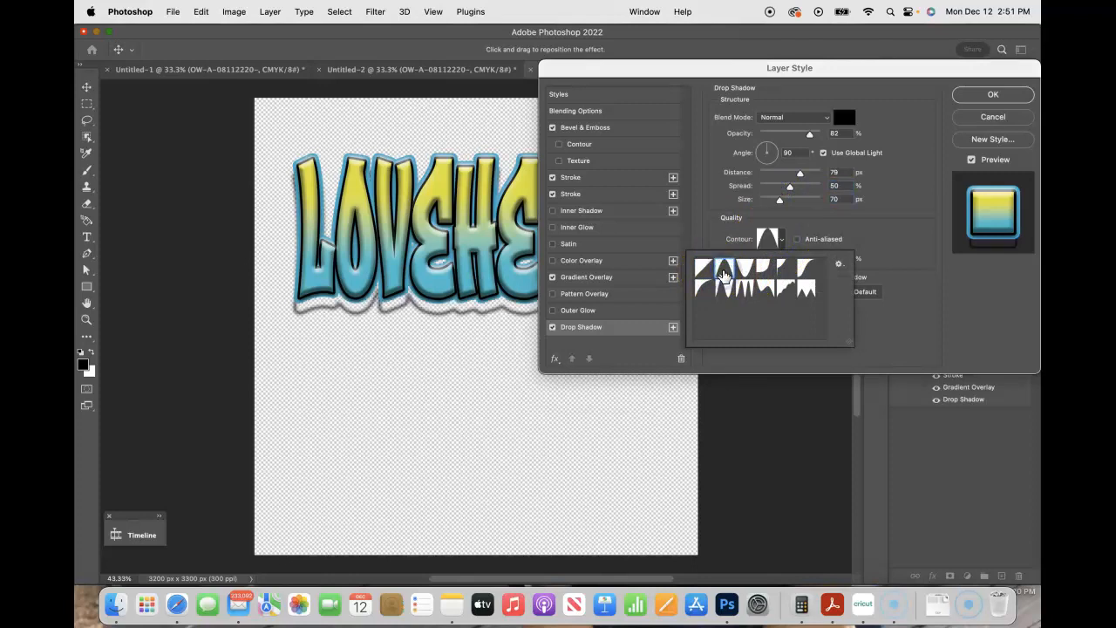
{"action": "left_click", "coordinate": [742, 278]}
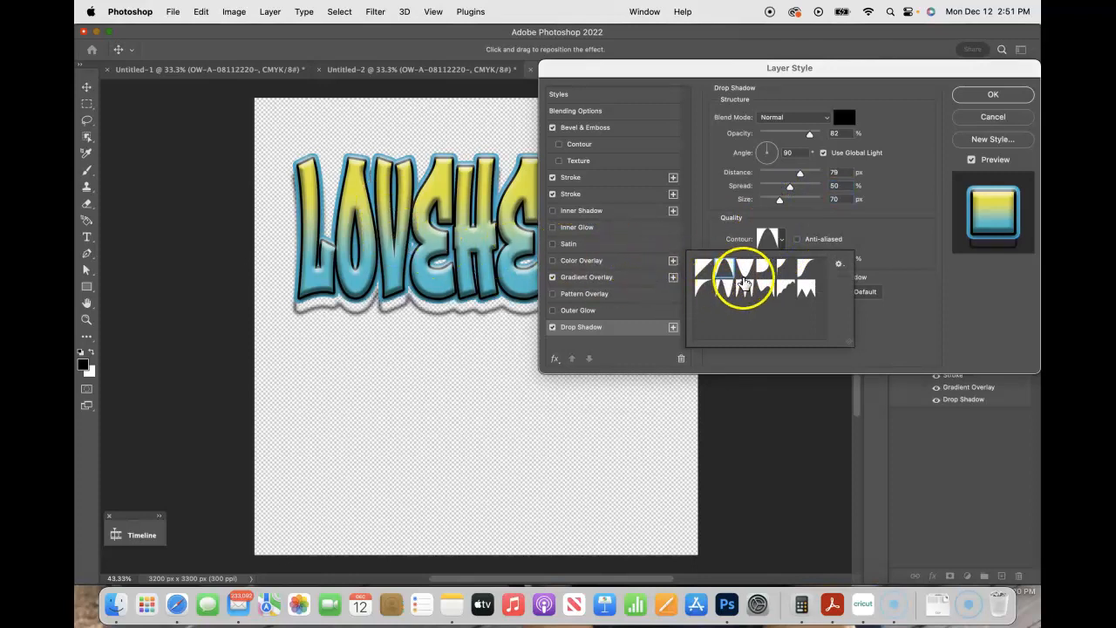
{"action": "left_click", "coordinate": [743, 272]}
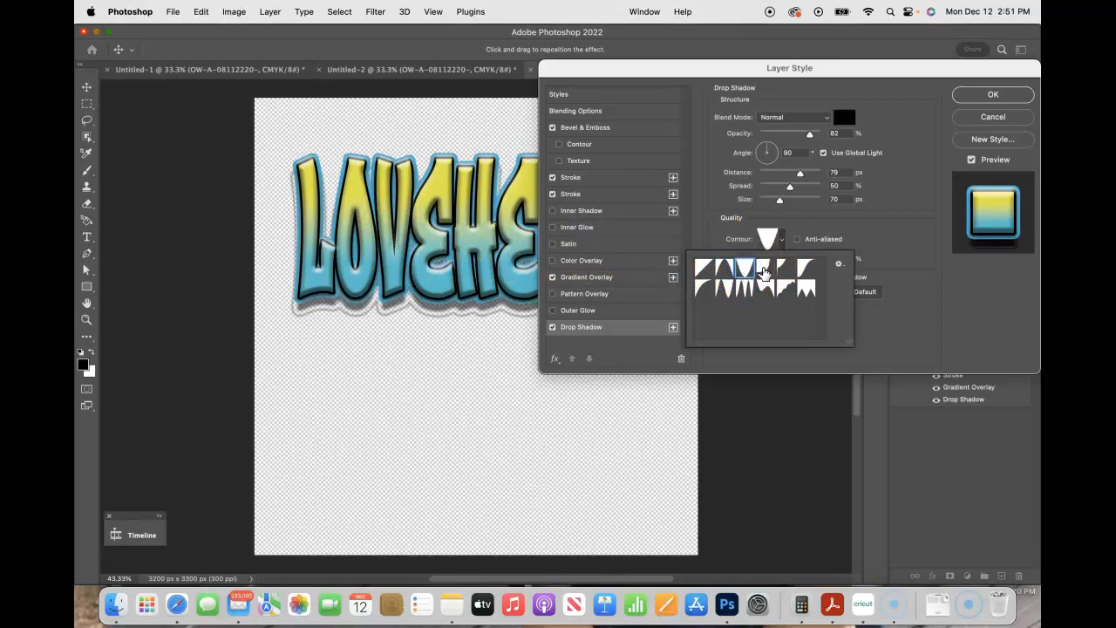
{"action": "left_click", "coordinate": [765, 274]}
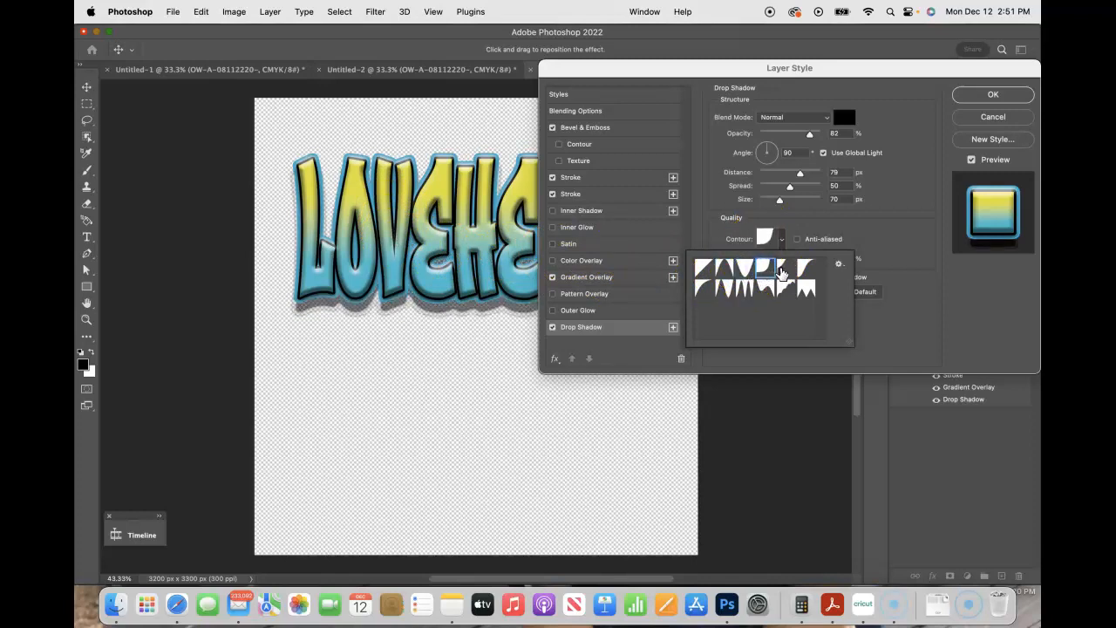
{"action": "left_click", "coordinate": [785, 271]}
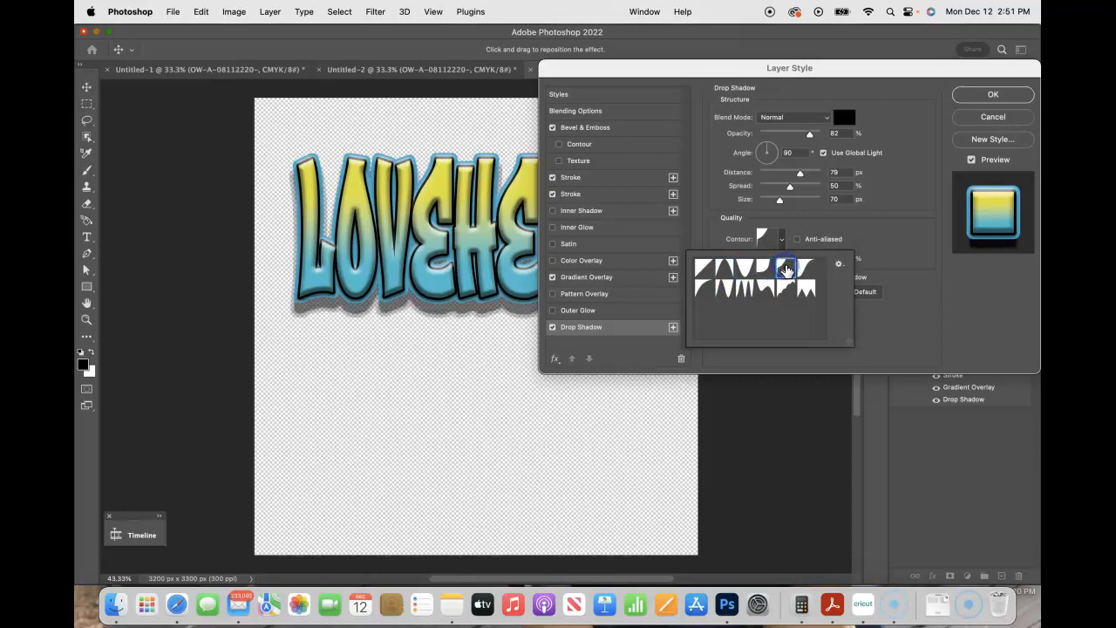
{"action": "left_click", "coordinate": [801, 265]}
{"action": "left_click", "coordinate": [707, 290]}
{"action": "left_click", "coordinate": [724, 290]}
{"action": "left_click", "coordinate": [742, 289]}
{"action": "left_click", "coordinate": [758, 292]}
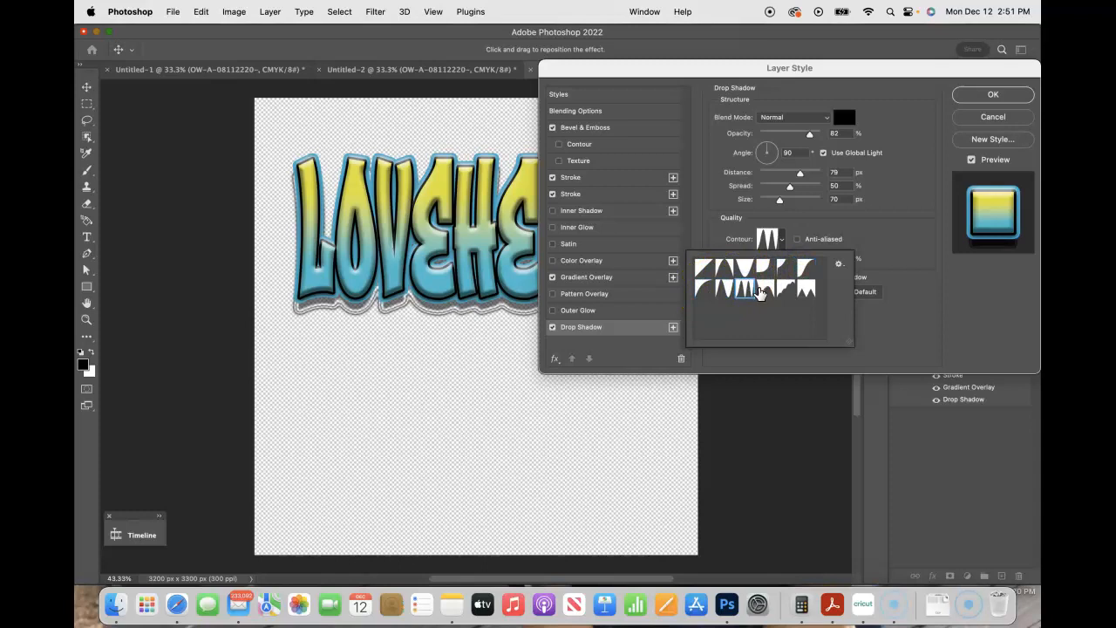
{"action": "left_click", "coordinate": [760, 291]}
{"action": "left_click", "coordinate": [793, 290]}
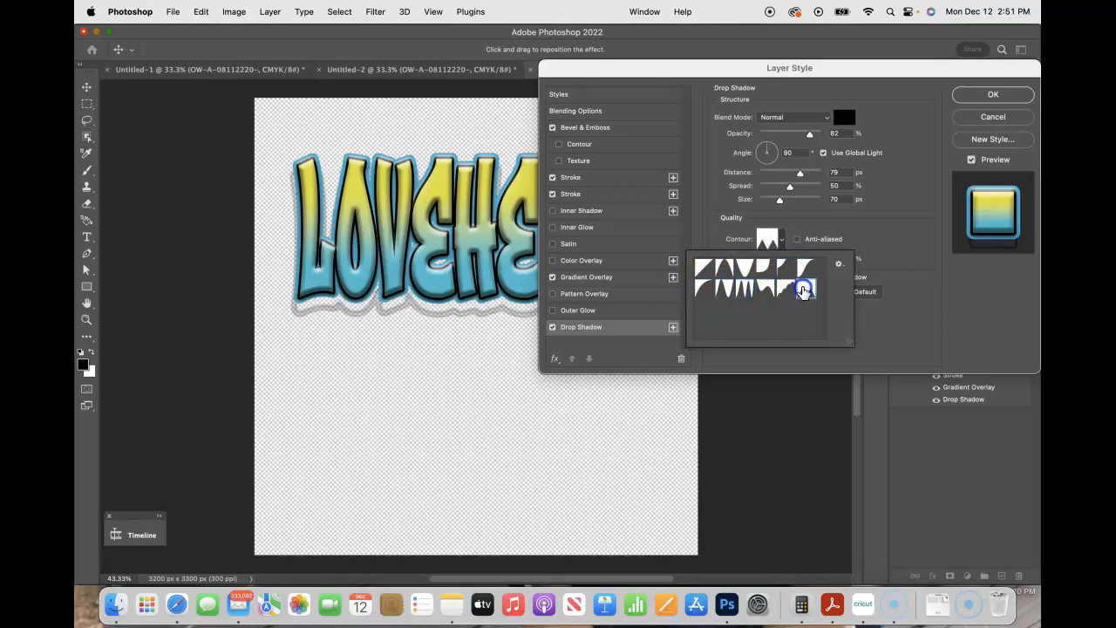
{"action": "left_click", "coordinate": [731, 272]}
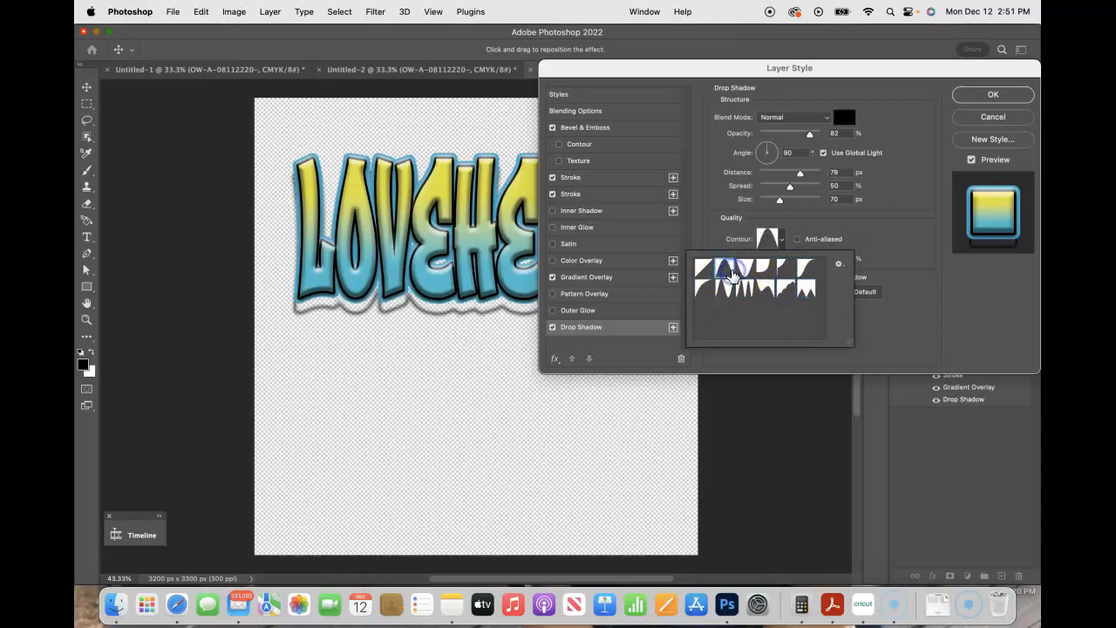
{"action": "left_click", "coordinate": [745, 271]}
{"action": "left_click", "coordinate": [761, 269]}
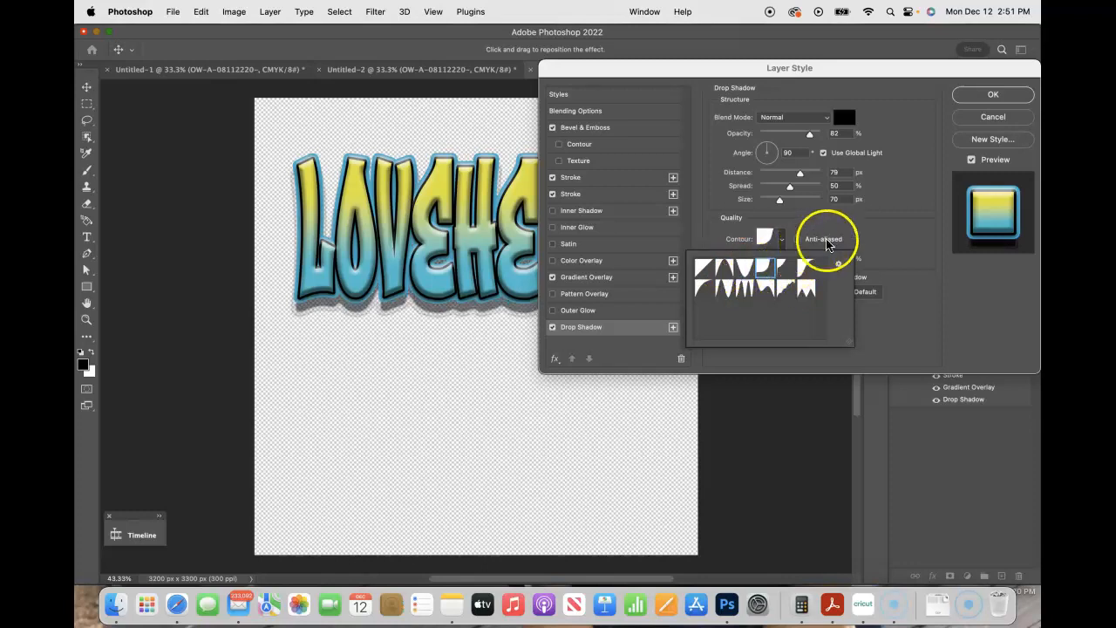
{"action": "left_click", "coordinate": [887, 232]}
Try out the drop shadow's noise and its Layer Knocks Out Drop Shadow option.
{"action": "left_click_drag", "start_coordinate": [760, 264], "coordinate": [697, 252]}
{"action": "left_click", "coordinate": [762, 277]}
{"action": "left_click", "coordinate": [761, 277]}
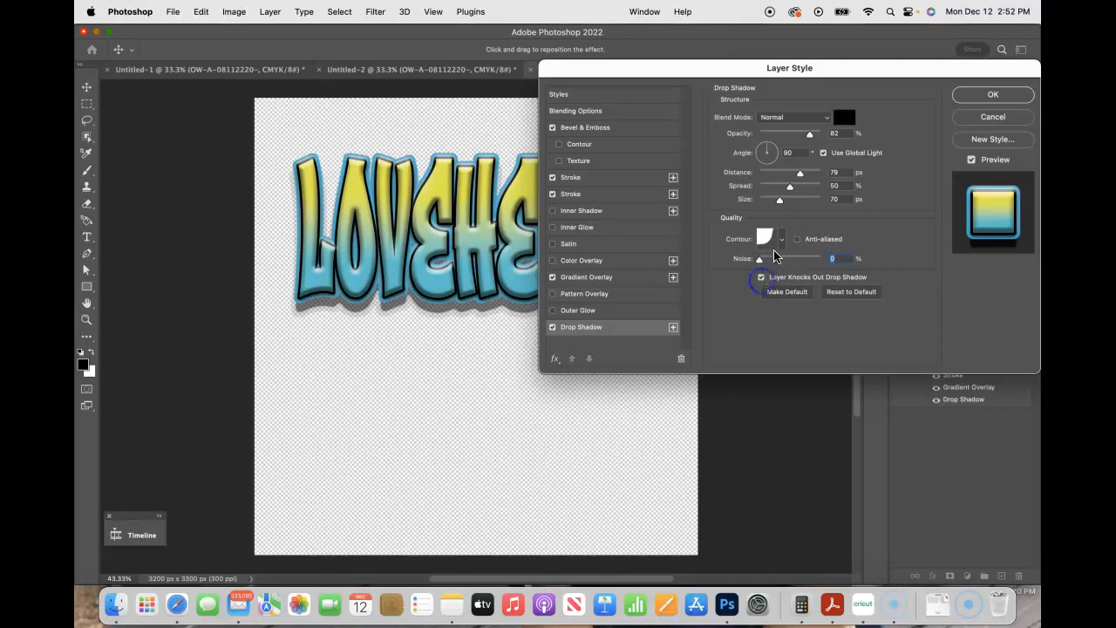
Set the drop shadow's spread to 47% and its opacity to 100%, and accept the layer style.
{"action": "left_click_drag", "start_coordinate": [790, 187], "coordinate": [788, 186]}
{"action": "left_click_drag", "start_coordinate": [811, 141], "coordinate": [882, 155]}
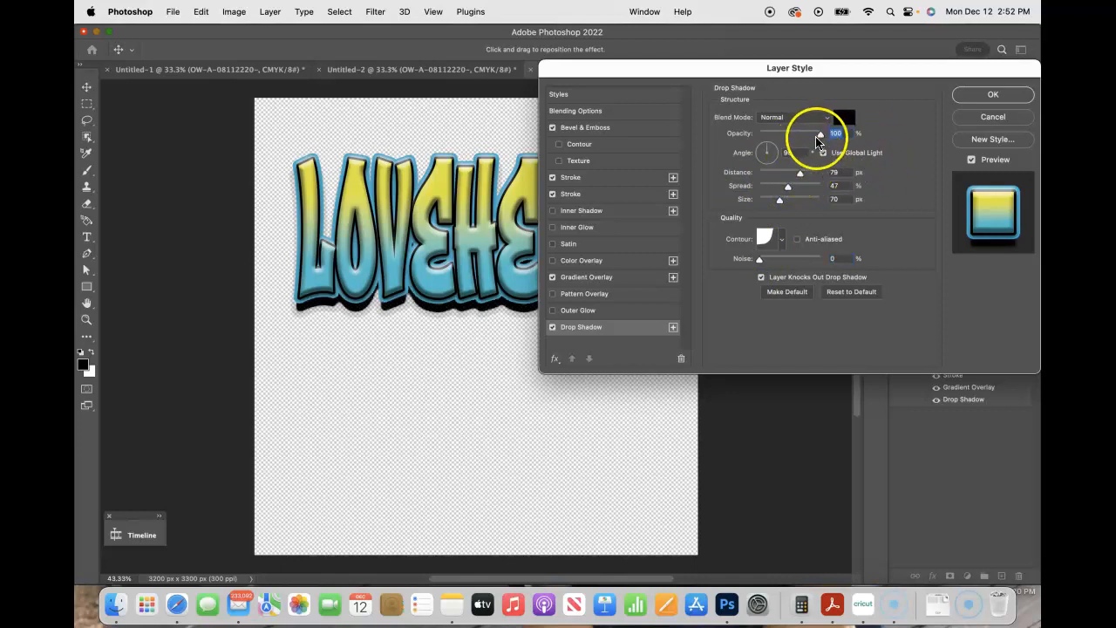
{"action": "left_click_drag", "start_coordinate": [821, 137], "coordinate": [802, 141]}
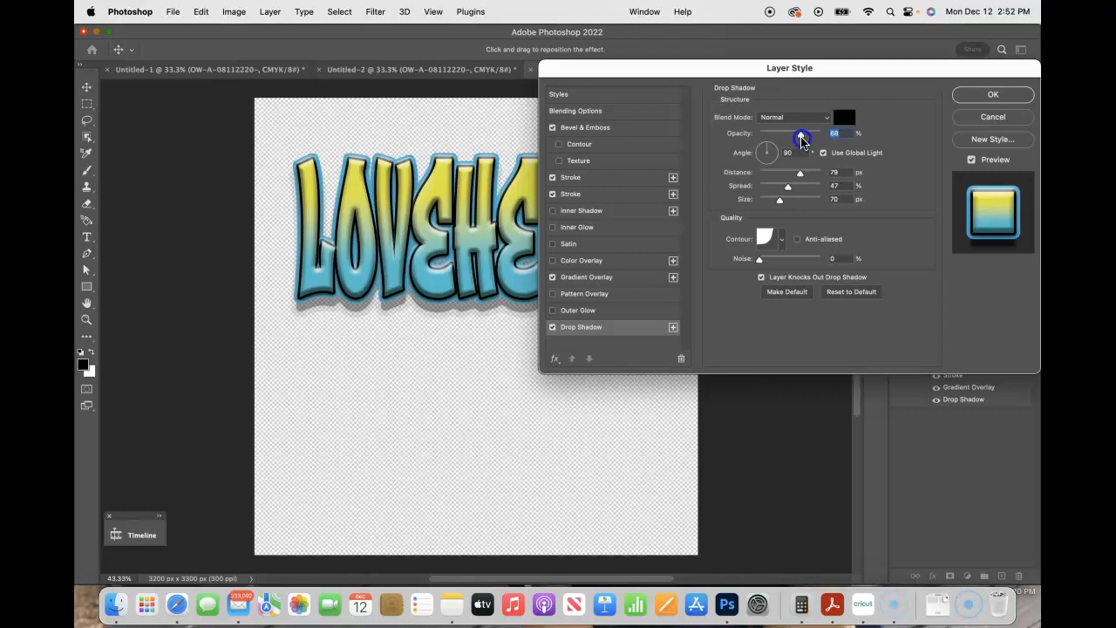
{"action": "left_click_drag", "start_coordinate": [801, 140], "coordinate": [836, 138]}
{"action": "left_click_drag", "start_coordinate": [808, 174], "coordinate": [796, 197]}
{"action": "left_click_drag", "start_coordinate": [802, 67], "coordinate": [828, 125]}
{"action": "left_click_drag", "start_coordinate": [825, 245], "coordinate": [834, 220]}
{"action": "left_click", "coordinate": [1005, 144]}
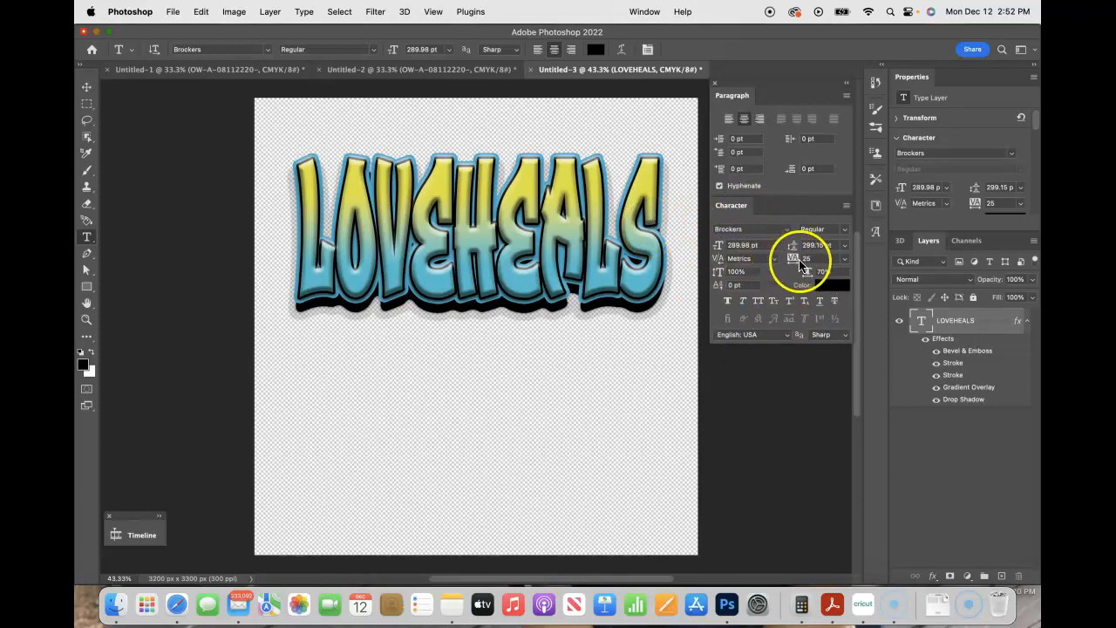
Try tracking values of -10, 75 and 100 on the LOVEHEALS text and settle on 10.
{"action": "left_click", "coordinate": [844, 260]}
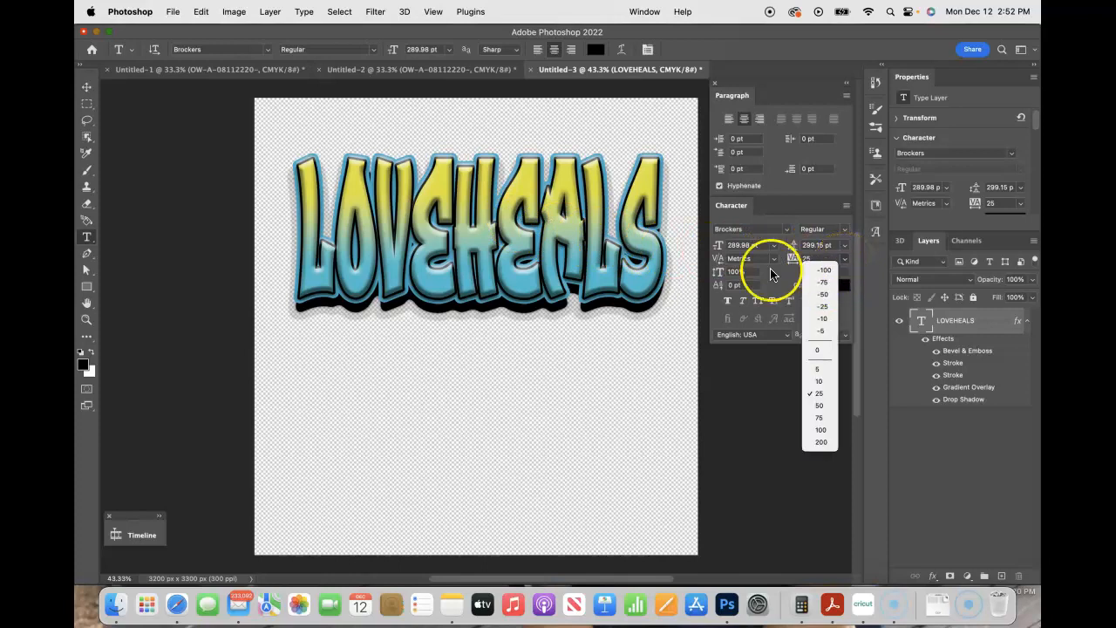
{"action": "left_click", "coordinate": [822, 318]}
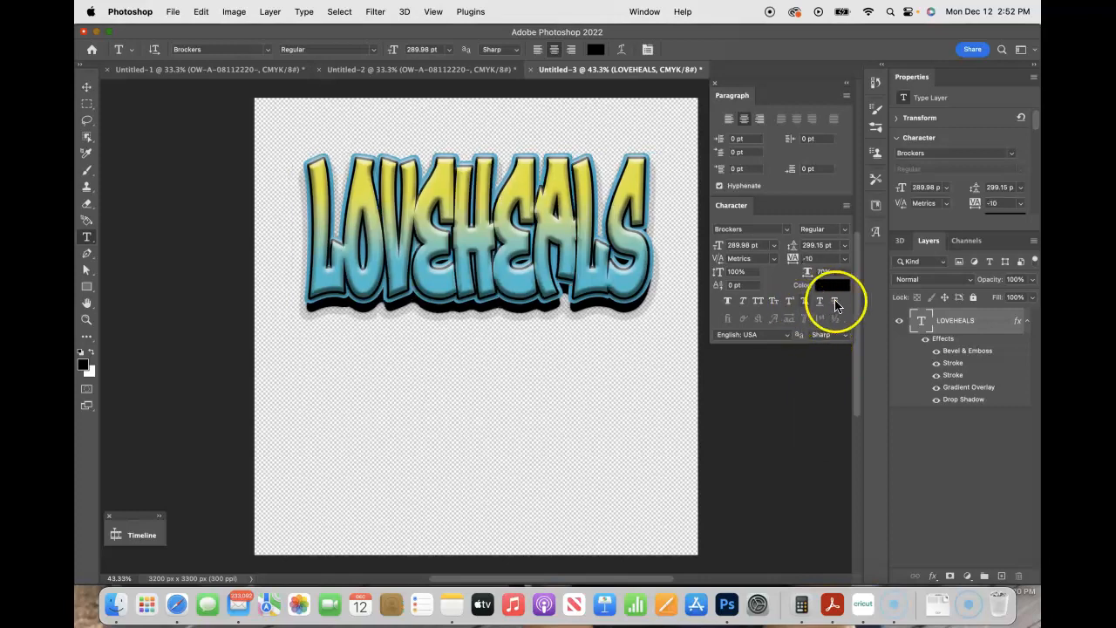
{"action": "left_click", "coordinate": [845, 260]}
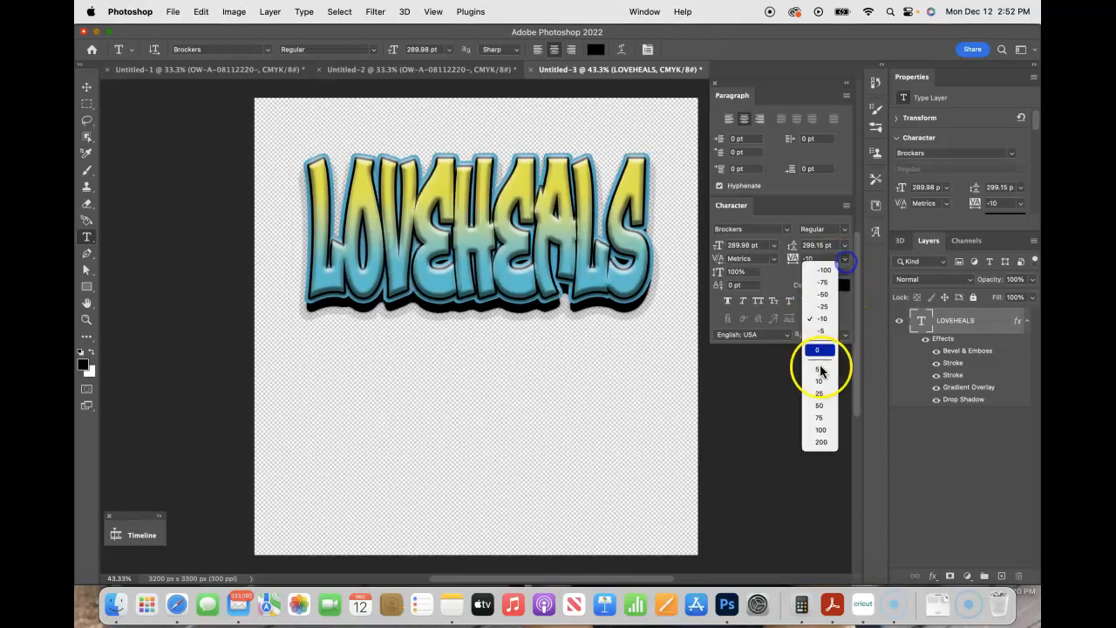
{"action": "left_click", "coordinate": [820, 419]}
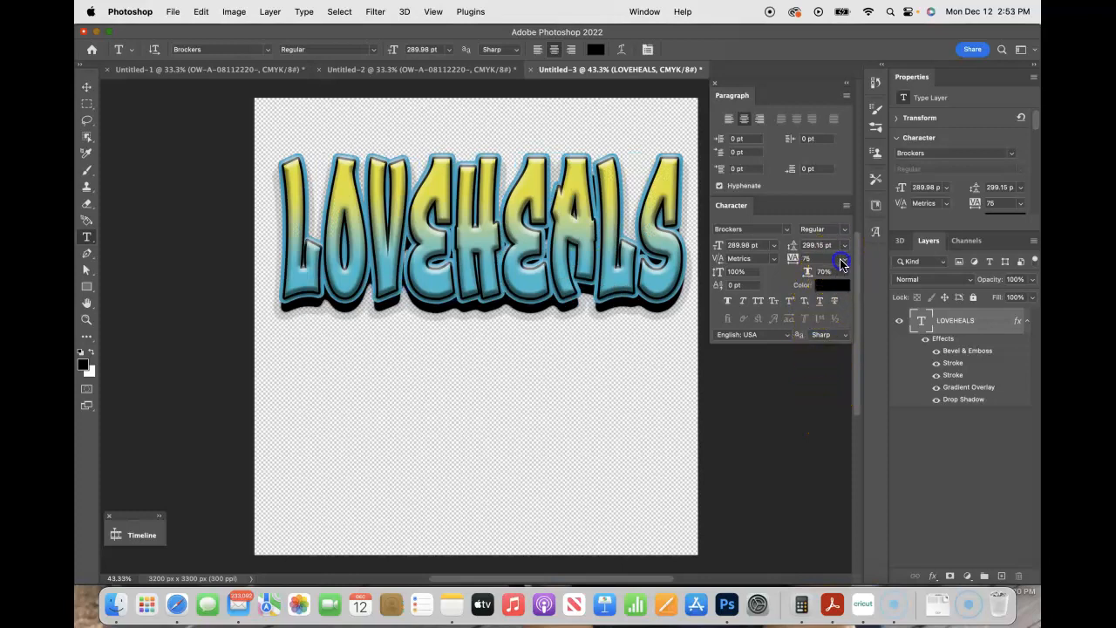
{"action": "left_click", "coordinate": [841, 263]}
{"action": "left_click", "coordinate": [822, 428]}
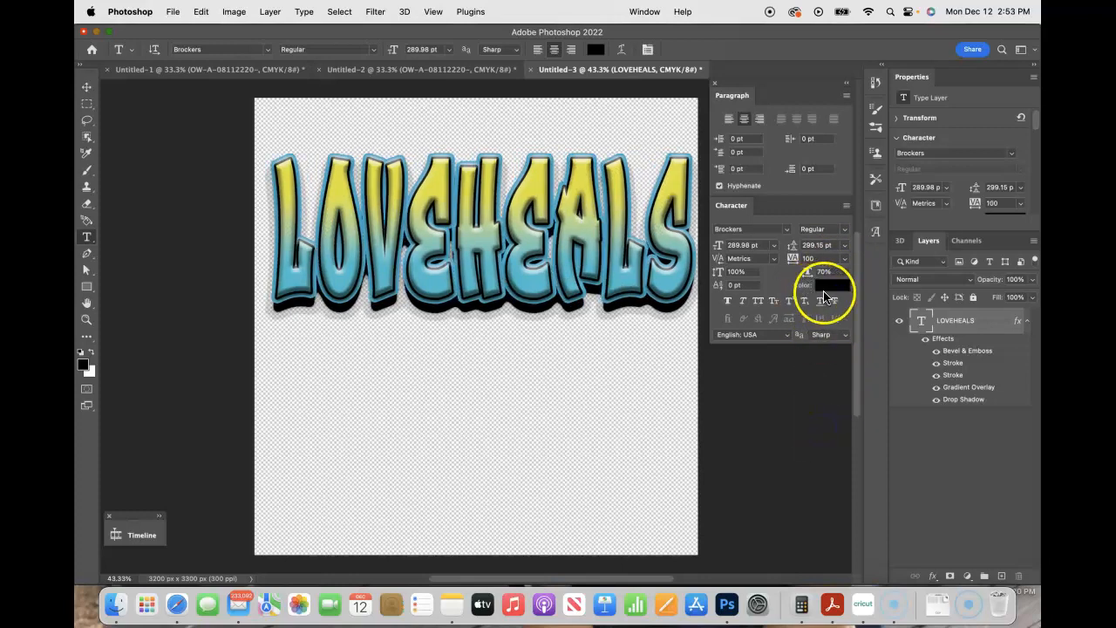
{"action": "left_click", "coordinate": [844, 259]}
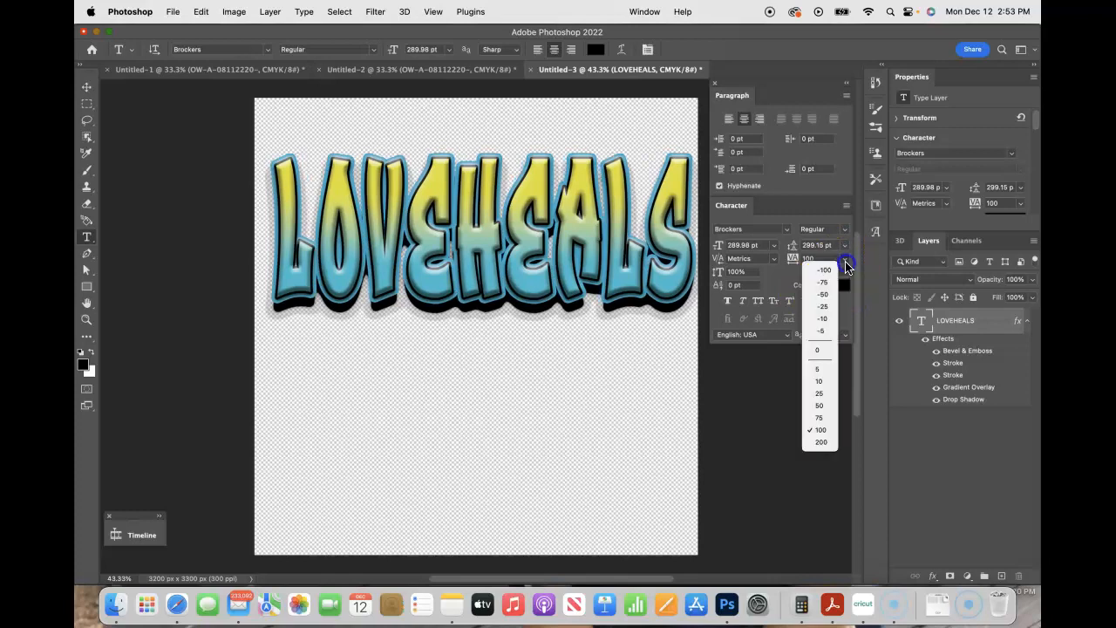
{"action": "left_click", "coordinate": [822, 384]}
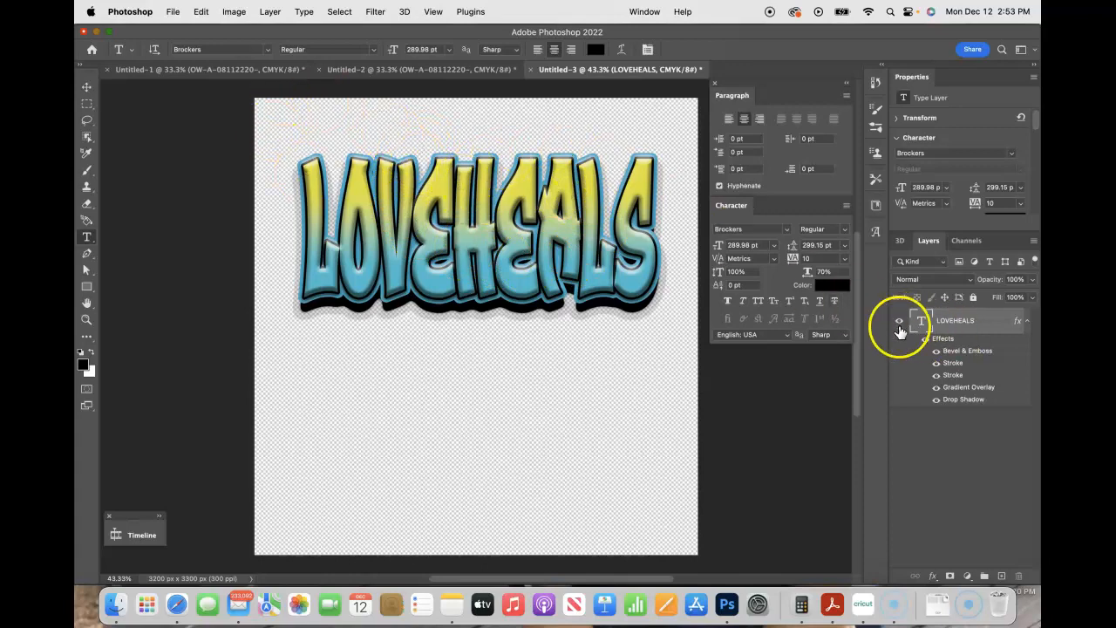
Review the inner black stroke's settings and close the layer style without changes.
{"action": "double_click", "coordinate": [960, 366]}
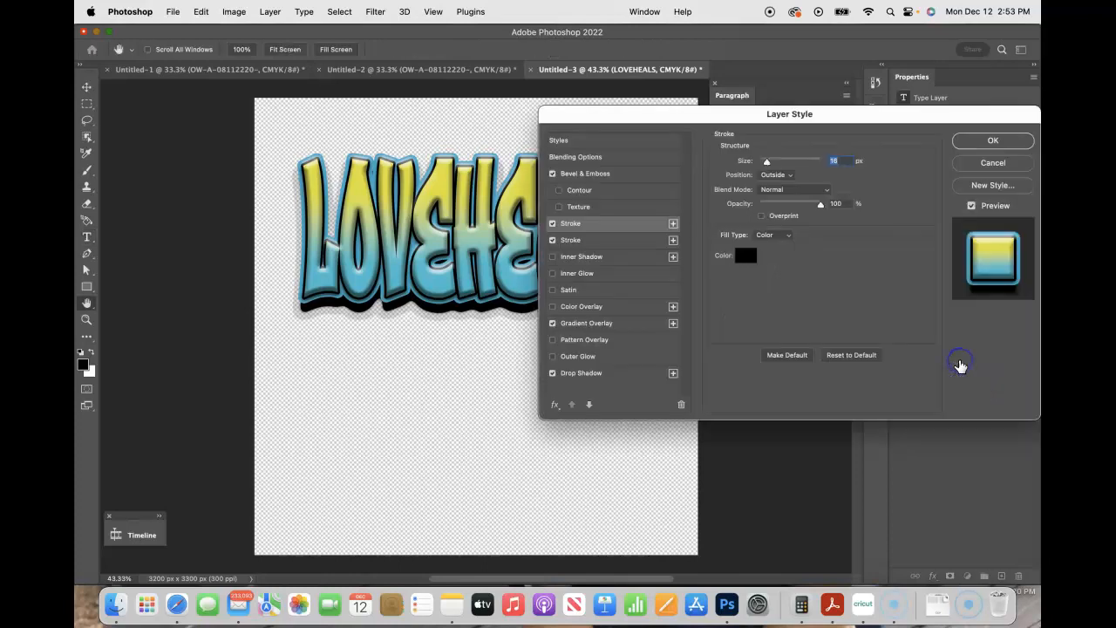
{"action": "left_click", "coordinate": [991, 162]}
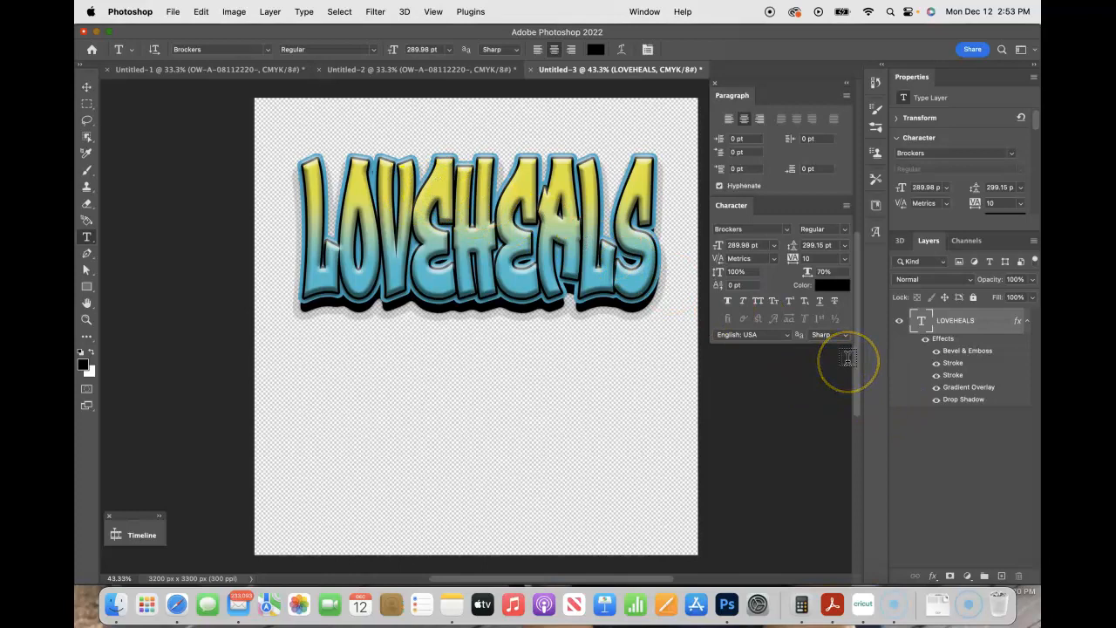
Add a new layer above the lettering and dab black dots beside the base of the first L with the 71 px Soft Round brush.
{"action": "left_click", "coordinate": [1001, 576]}
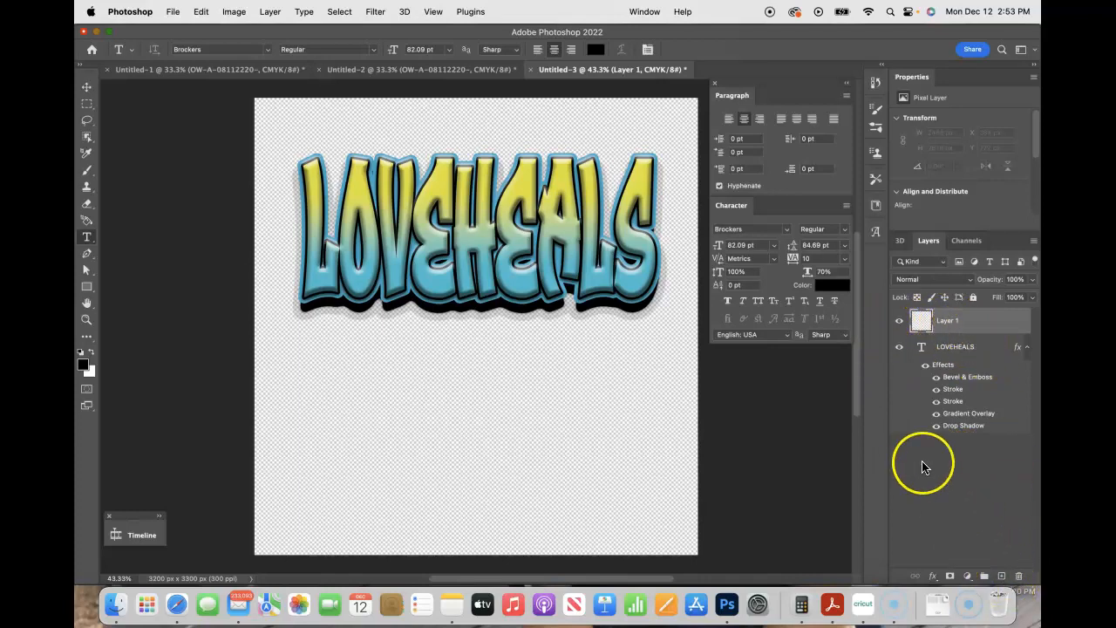
{"action": "left_click", "coordinate": [86, 170]}
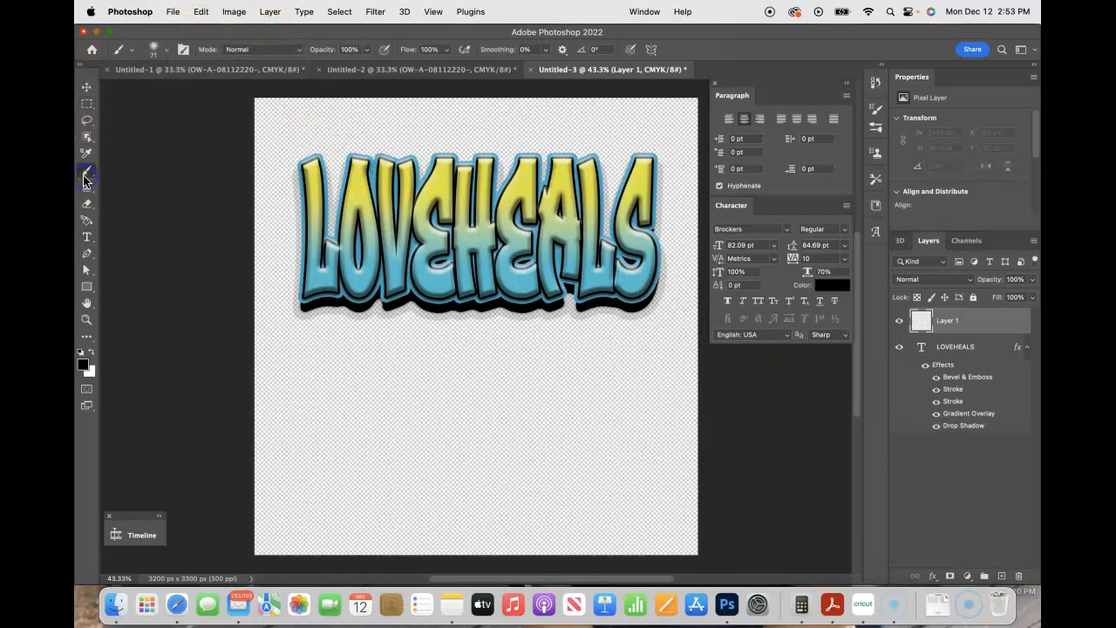
{"action": "left_click", "coordinate": [166, 50]}
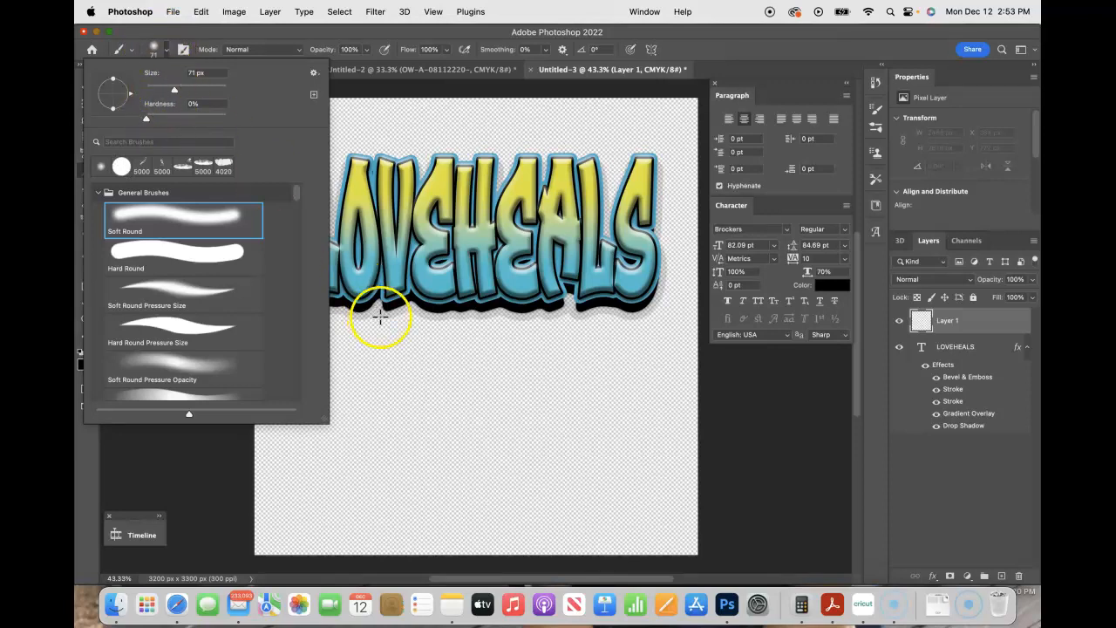
{"action": "left_click", "coordinate": [426, 342]}
{"action": "left_click", "coordinate": [200, 11]}
{"action": "left_click", "coordinate": [229, 32]}
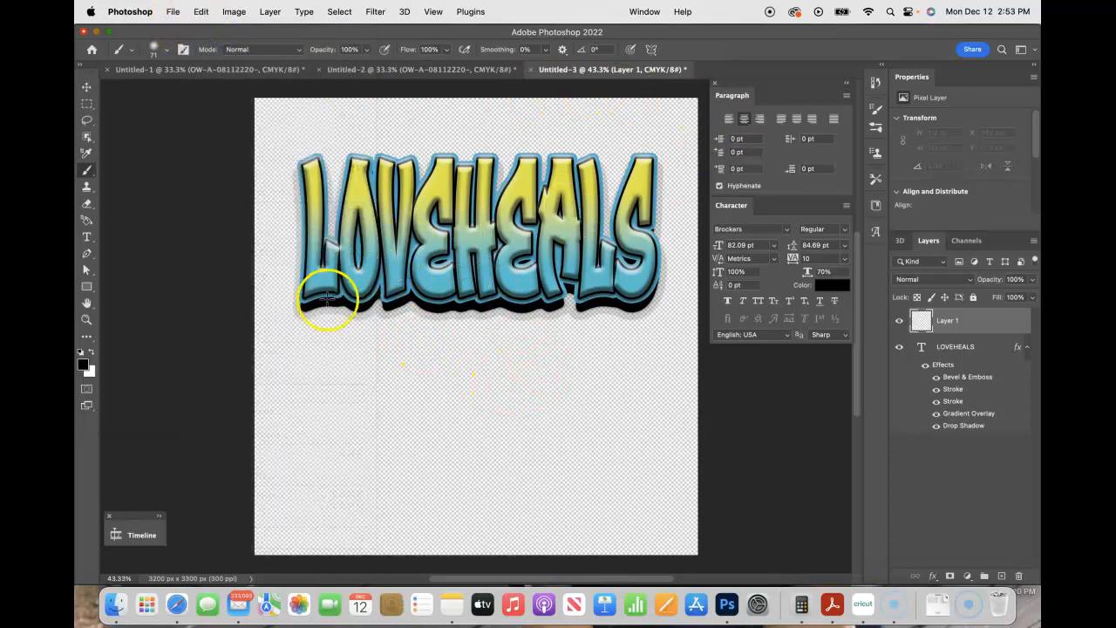
{"action": "left_click", "coordinate": [295, 312]}
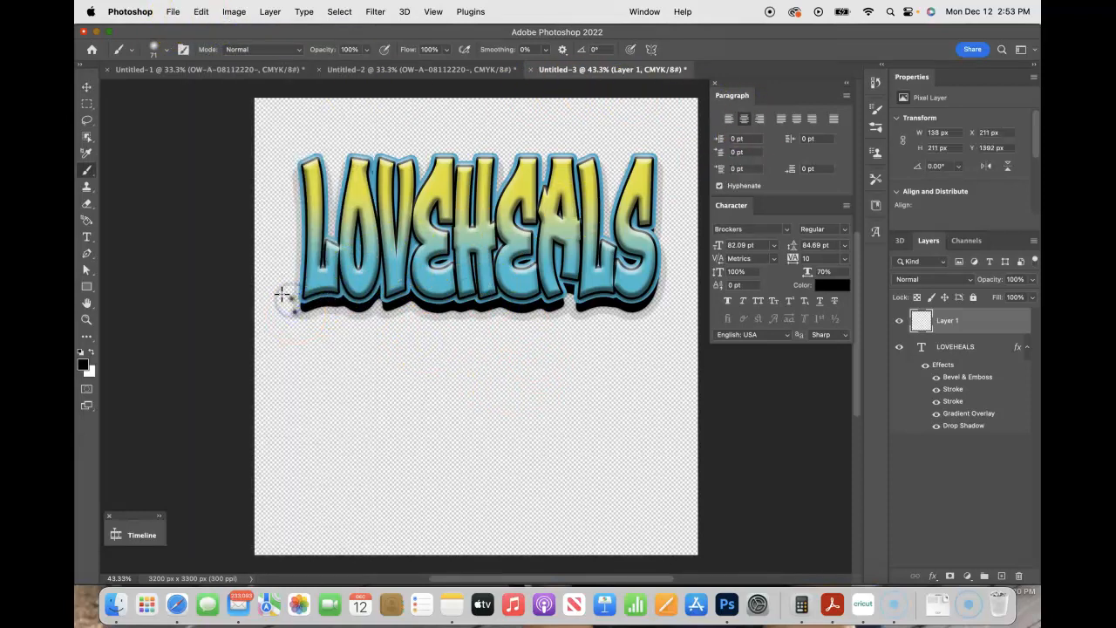
{"action": "left_click", "coordinate": [286, 326]}
Dab more black dots under and beside the first letters with the Soft Round brush at 87 px, undoing the stray outlying dot.
{"action": "left_click", "coordinate": [169, 51]}
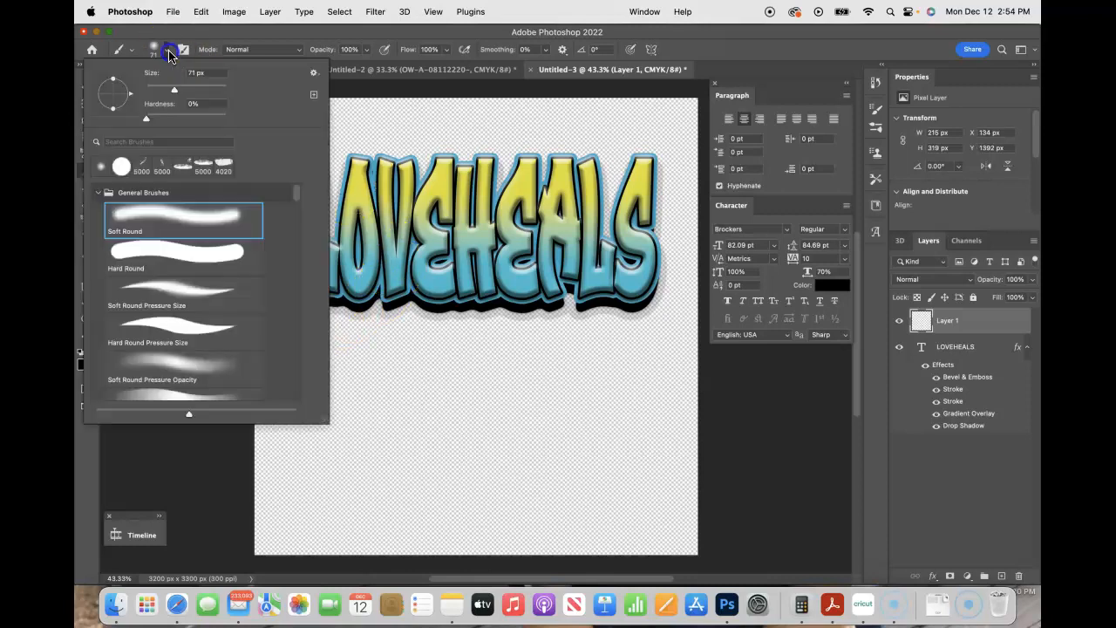
{"action": "left_click_drag", "start_coordinate": [180, 91], "coordinate": [182, 91]}
{"action": "left_click", "coordinate": [393, 326]}
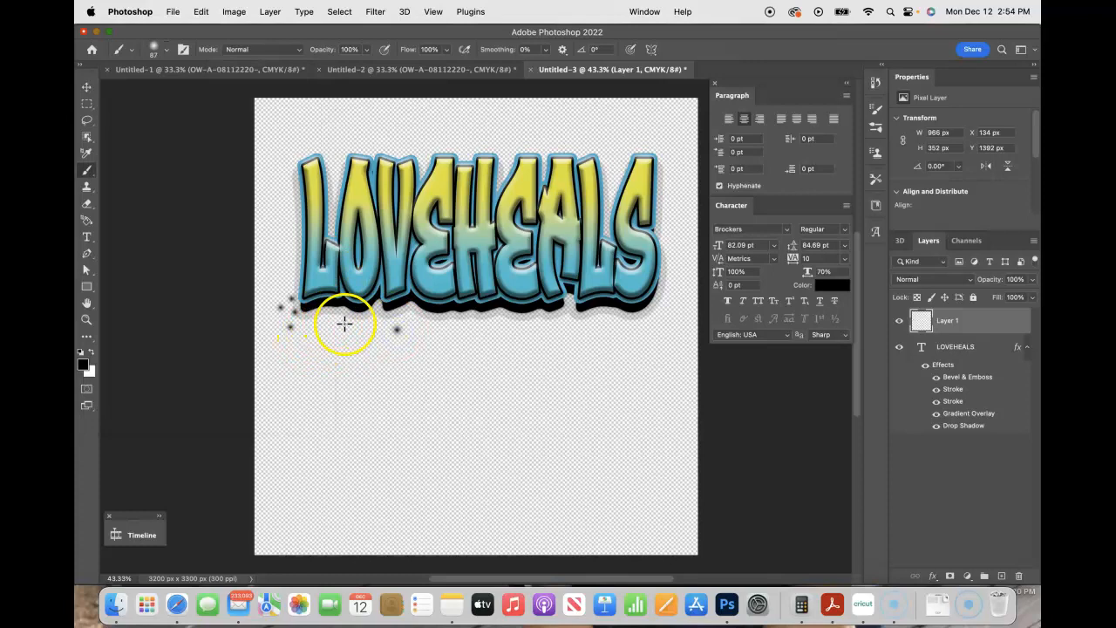
{"action": "left_click", "coordinate": [336, 346]}
{"action": "left_click", "coordinate": [262, 252]}
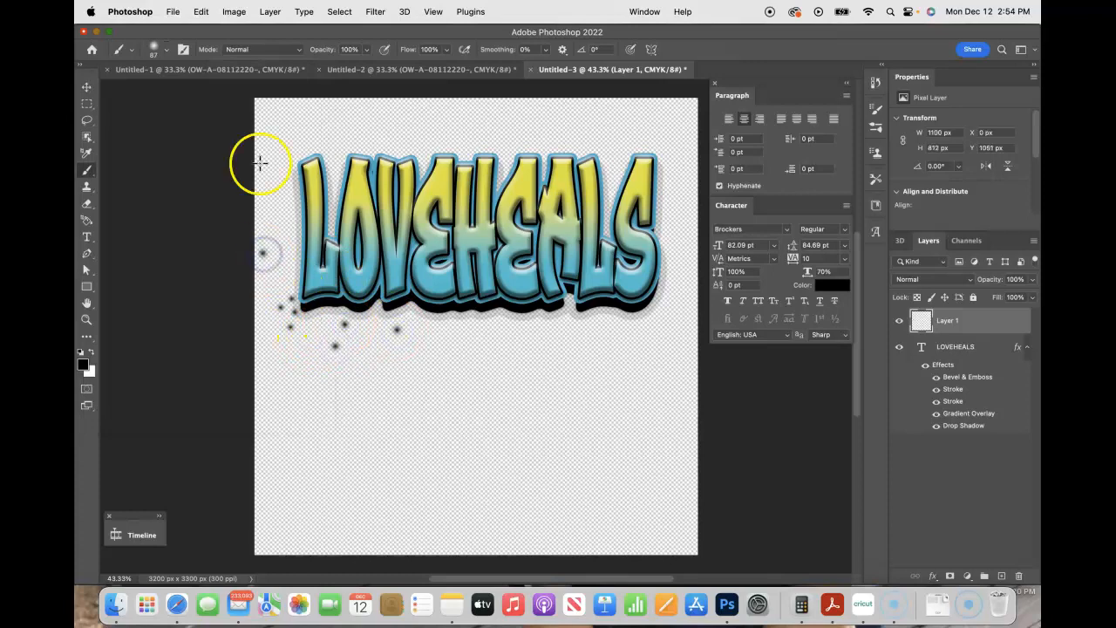
{"action": "left_click", "coordinate": [200, 11]}
{"action": "left_click", "coordinate": [200, 32]}
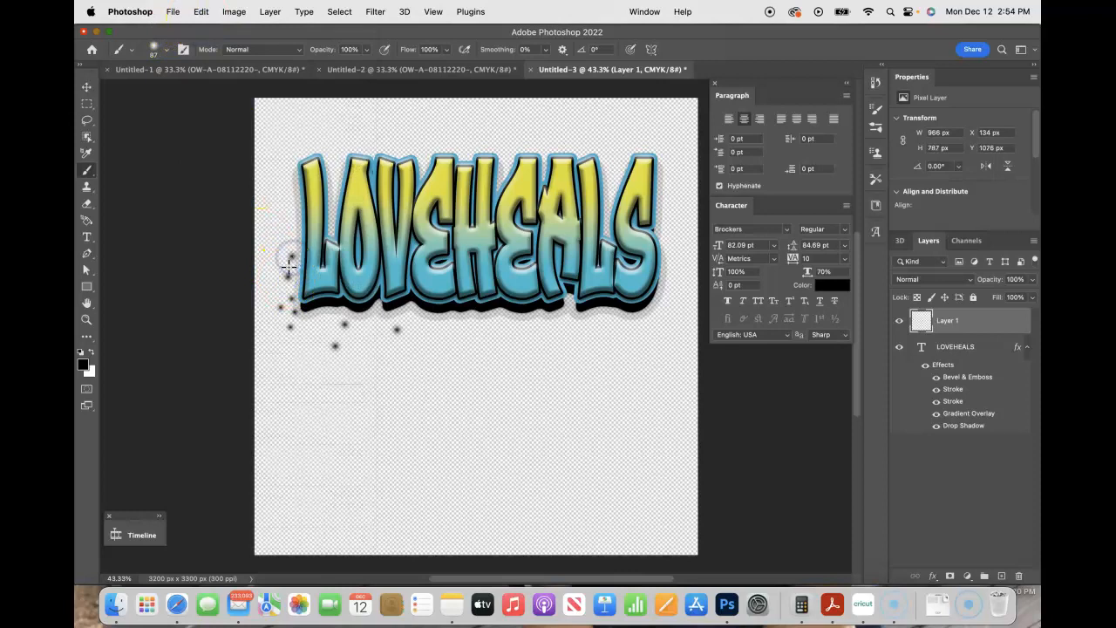
Set the brush to 60 px and the color to off-white fafafa, and dab highlights onto the centers of the black dots.
{"action": "left_click", "coordinate": [168, 54]}
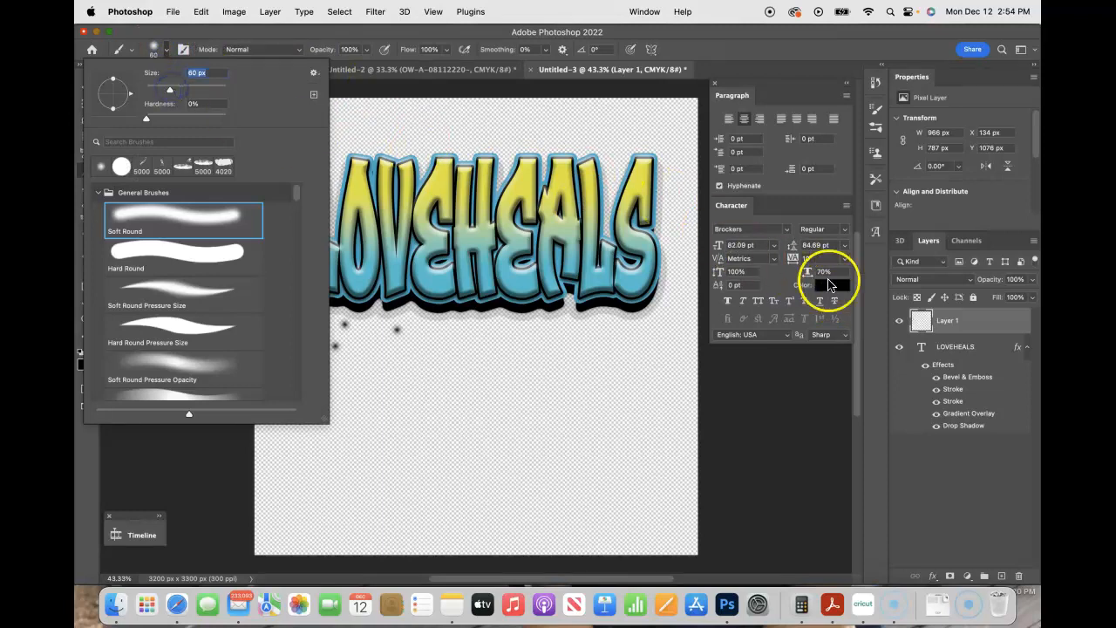
{"action": "left_click", "coordinate": [830, 286]}
{"action": "left_click", "coordinate": [695, 157]}
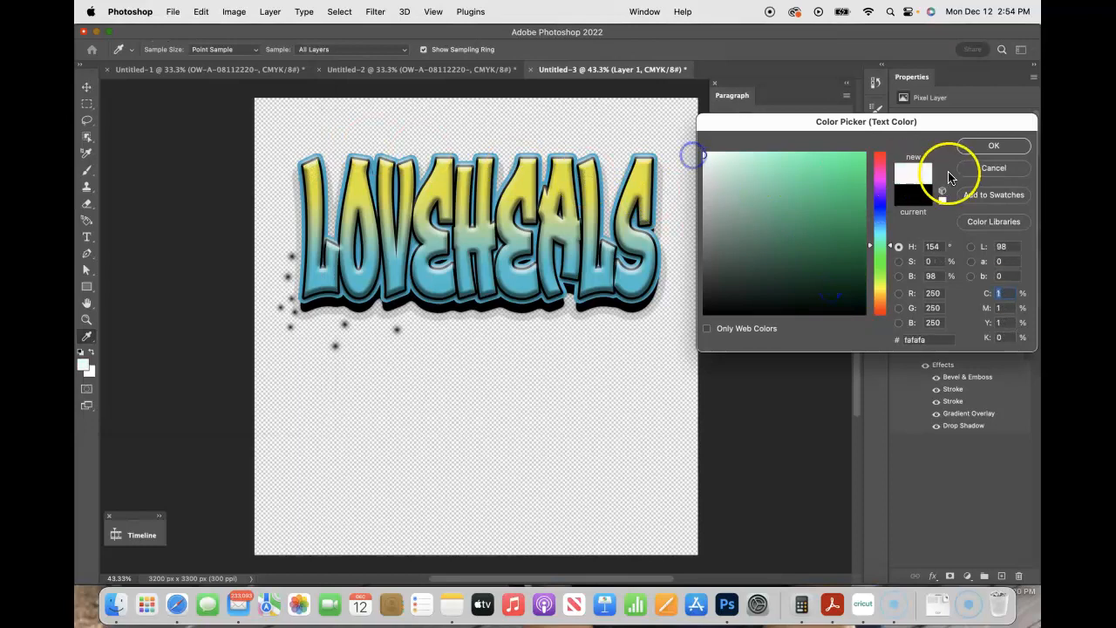
{"action": "left_click", "coordinate": [974, 148]}
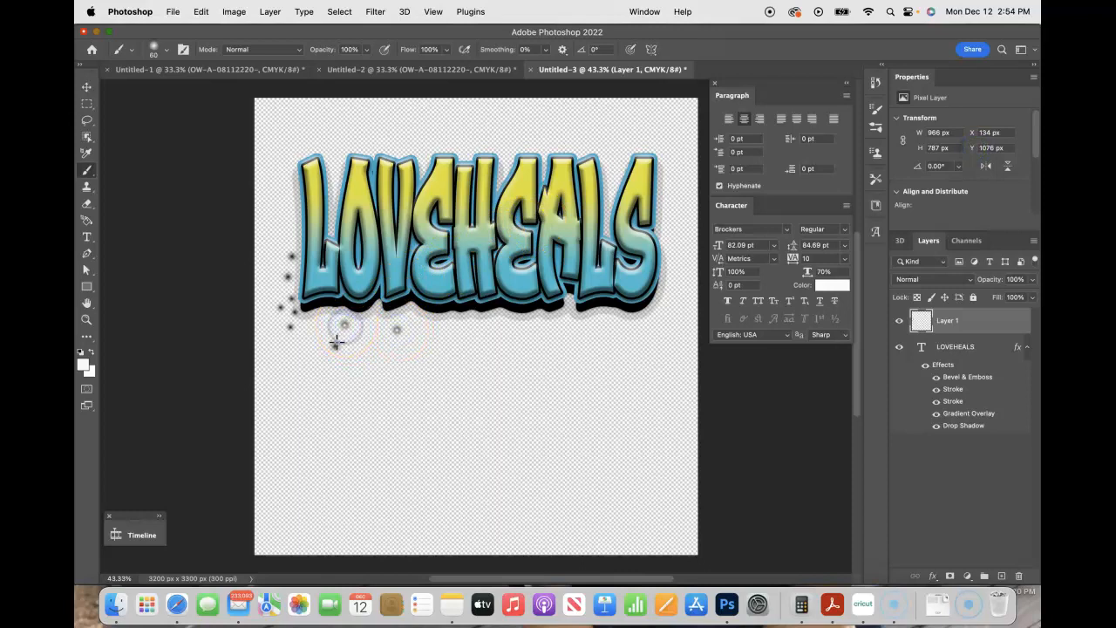
{"action": "left_click", "coordinate": [291, 328]}
Sample yellow e0e325 from the lettering's A as the paint color and tint the two highest dots beside the first L.
{"action": "left_click", "coordinate": [824, 285]}
{"action": "left_click", "coordinate": [558, 176]}
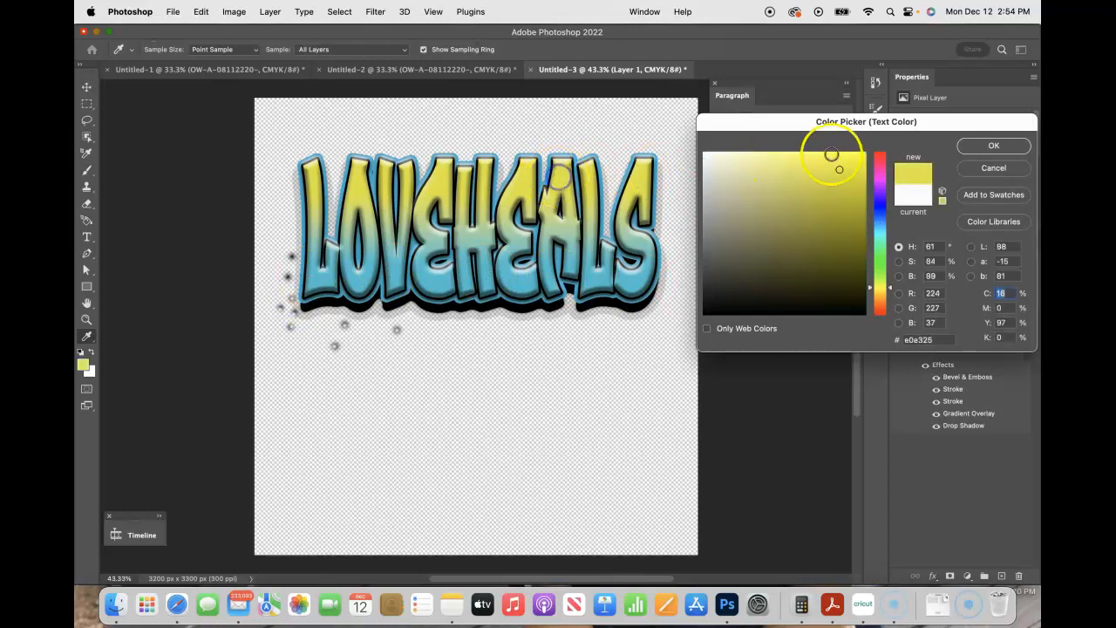
{"action": "left_click", "coordinate": [974, 147]}
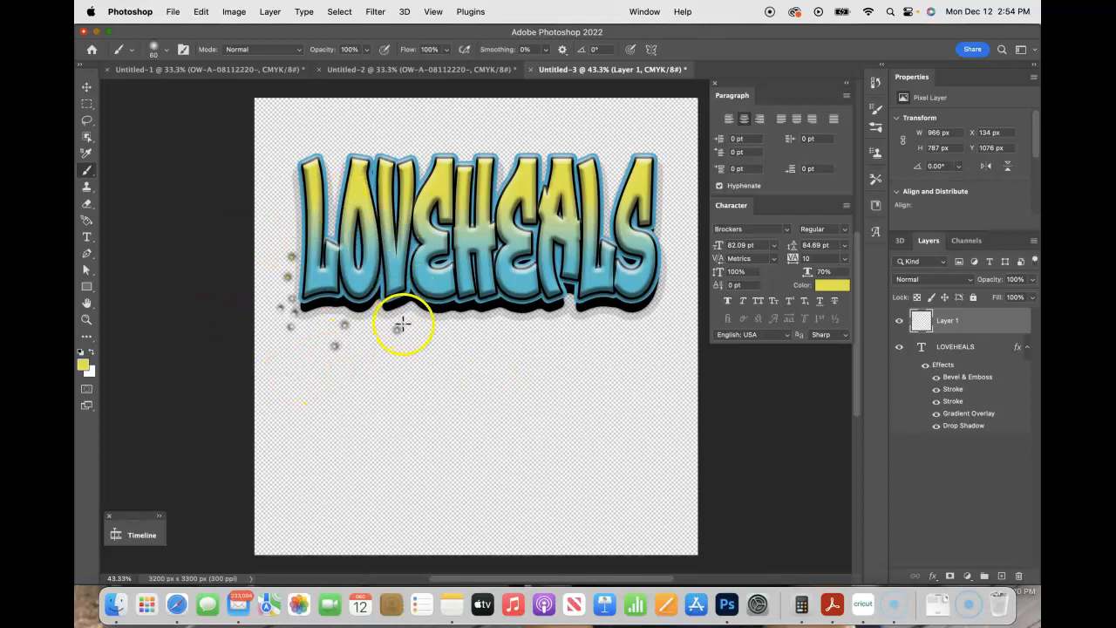
Enlarge the Soft Round brush to 118 px and dab three yellow dots below the first E of the lettering.
{"action": "left_click", "coordinate": [163, 49]}
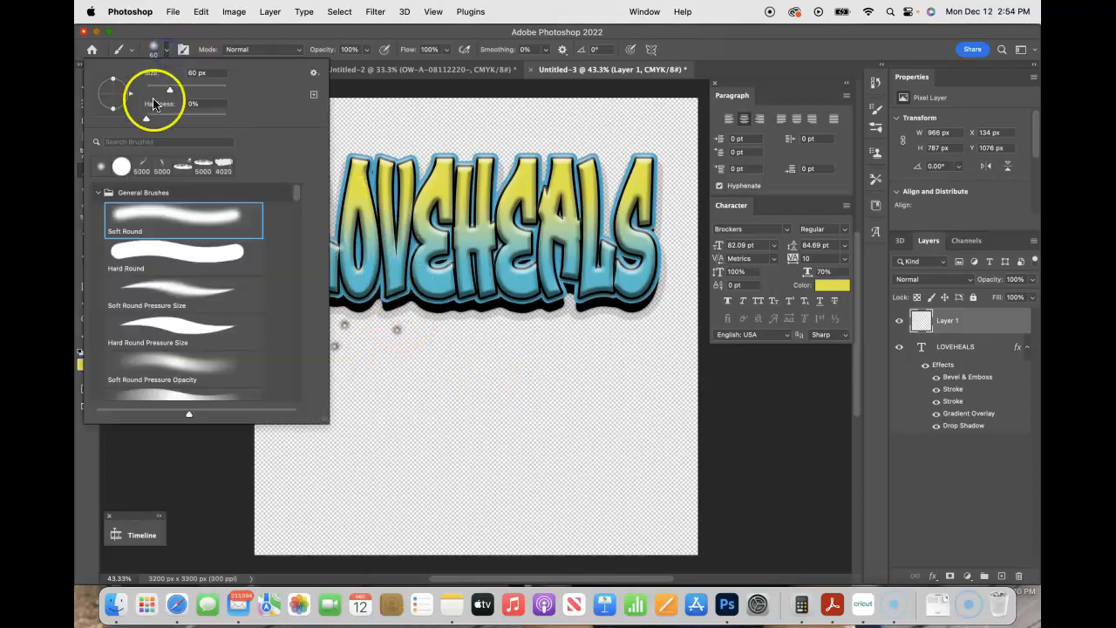
{"action": "left_click_drag", "start_coordinate": [170, 90], "coordinate": [190, 91]}
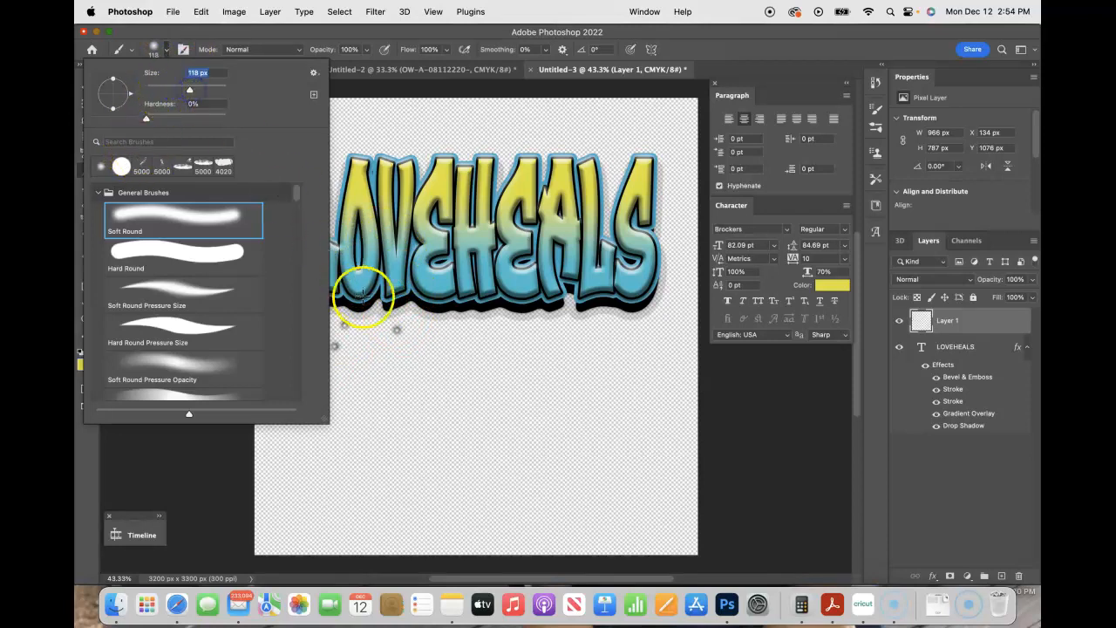
{"action": "left_click", "coordinate": [448, 328]}
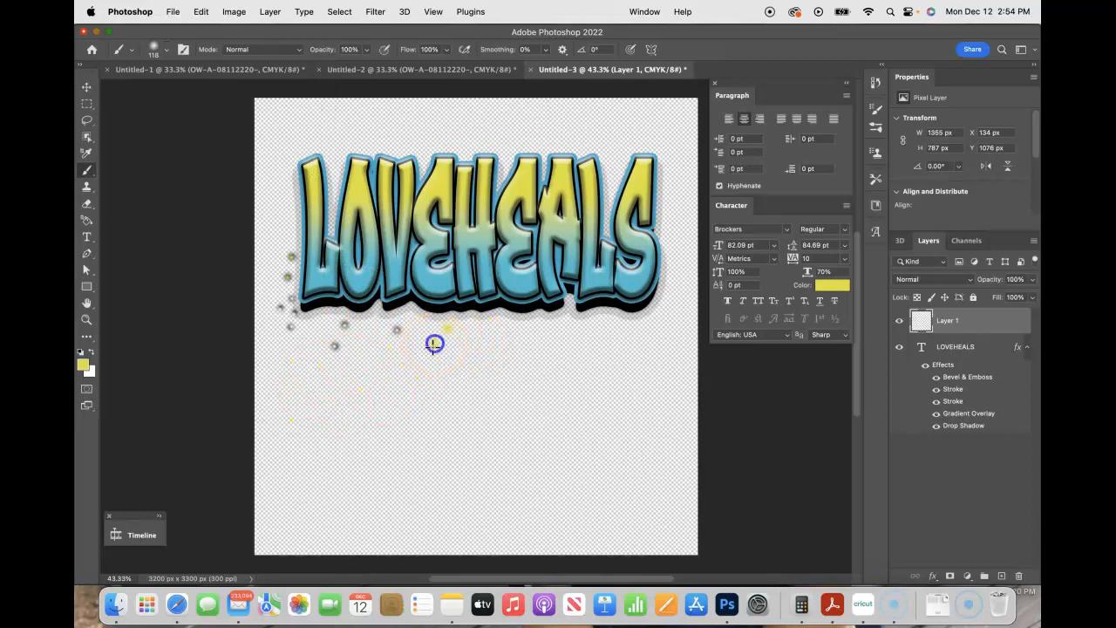
Sample blue 54c6d3 from the lettering, reduce the brush to 89 px, and dab blue over the three yellow dots.
{"action": "left_click", "coordinate": [831, 286]}
{"action": "left_click", "coordinate": [525, 274]}
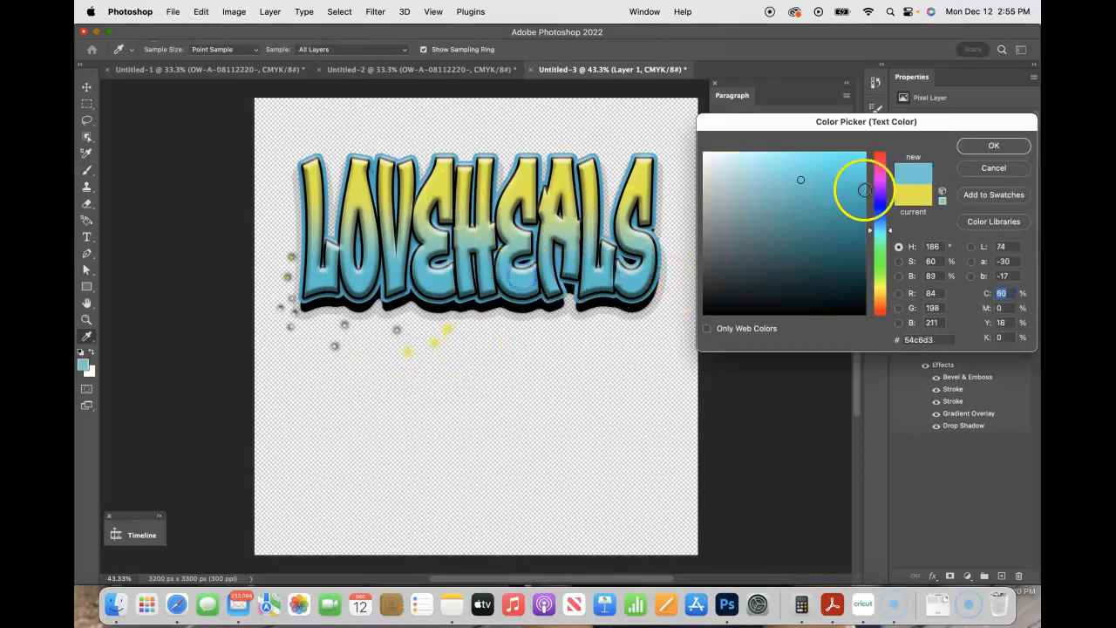
{"action": "left_click", "coordinate": [965, 150]}
{"action": "key", "text": "b"}
{"action": "left_click", "coordinate": [169, 51]}
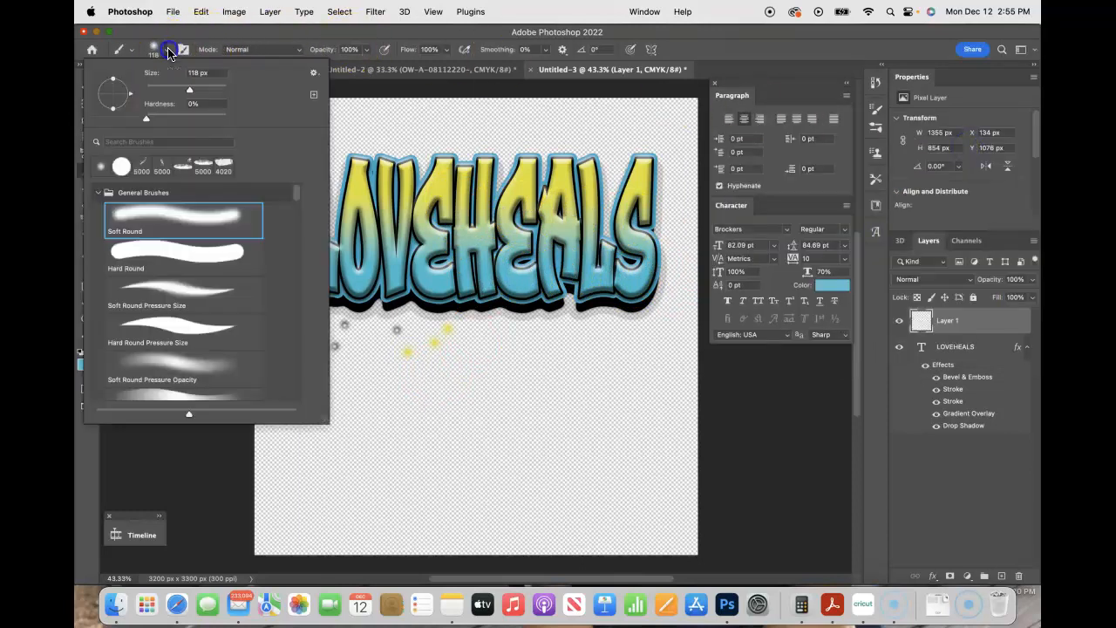
{"action": "left_click_drag", "start_coordinate": [190, 89], "coordinate": [186, 93]}
{"action": "left_click", "coordinate": [448, 329]}
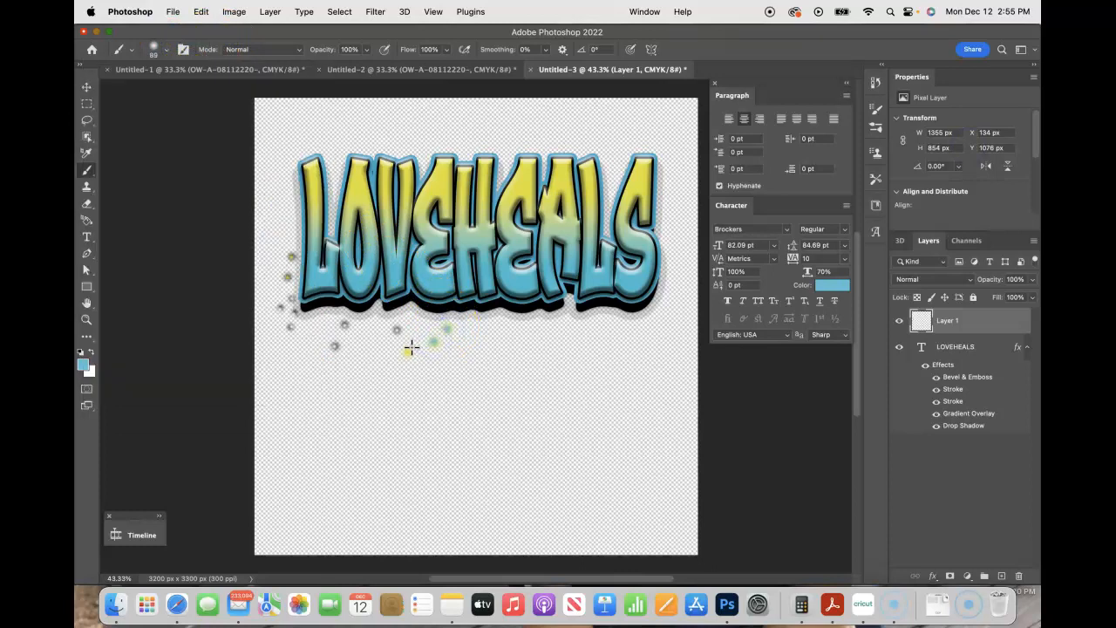
{"action": "left_click", "coordinate": [407, 350]}
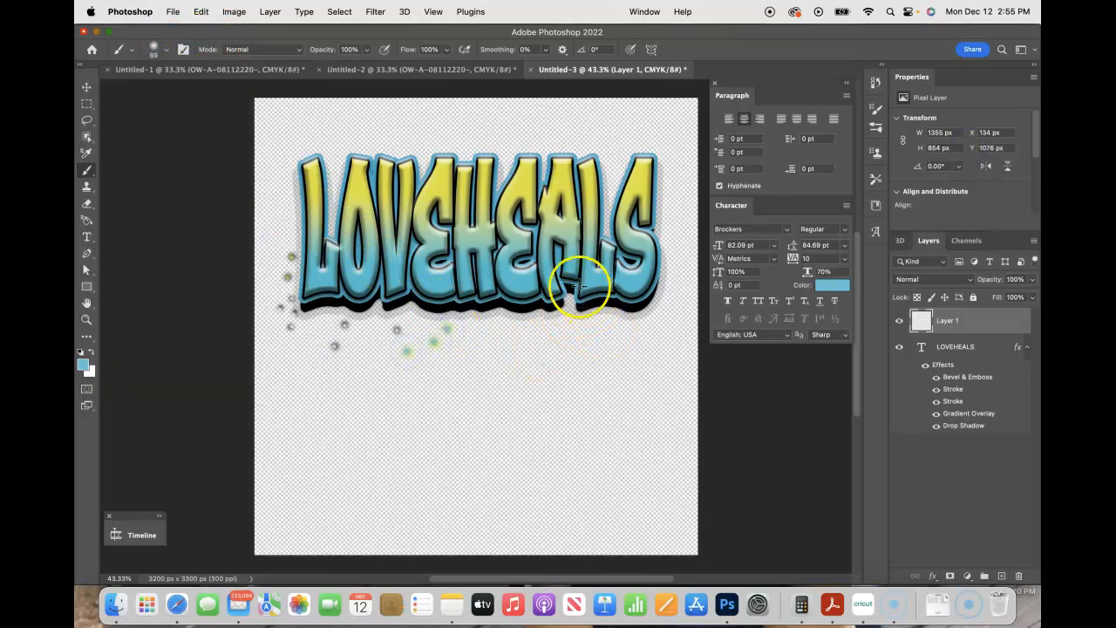
Compare the artwork with and without the painted dots, and leave Layer 1 hidden.
{"action": "left_click", "coordinate": [899, 321]}
{"action": "left_click", "coordinate": [899, 323]}
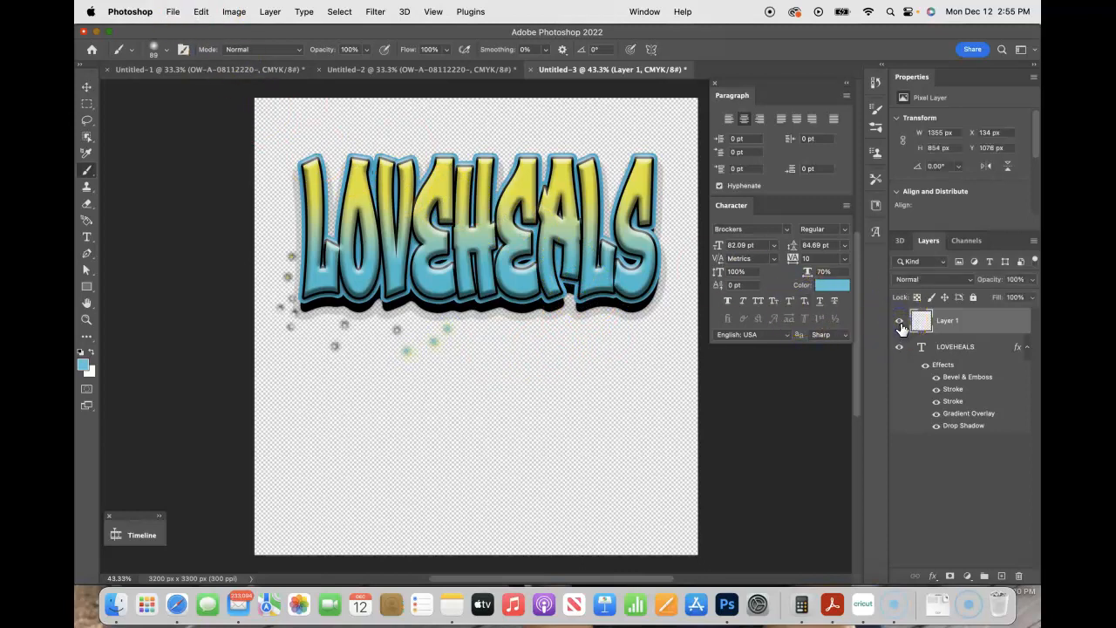
{"action": "left_click", "coordinate": [899, 323]}
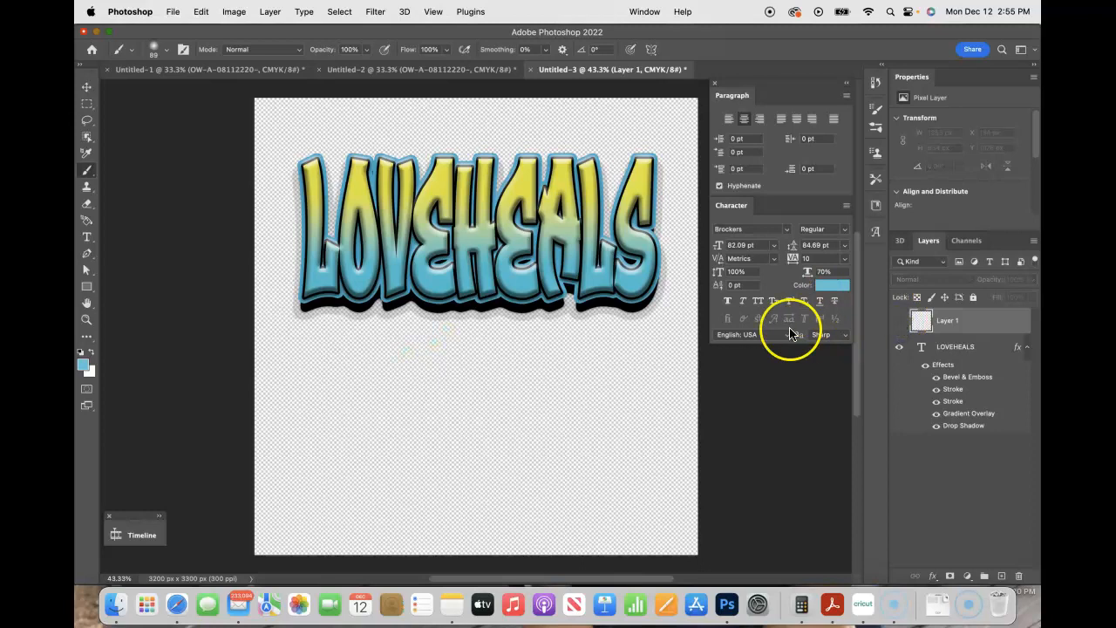
Search this Mac for SPARK and place the white spiral sparkle magic wand PNG as an embedded image.
{"action": "left_click", "coordinate": [174, 12]}
{"action": "left_click", "coordinate": [203, 250]}
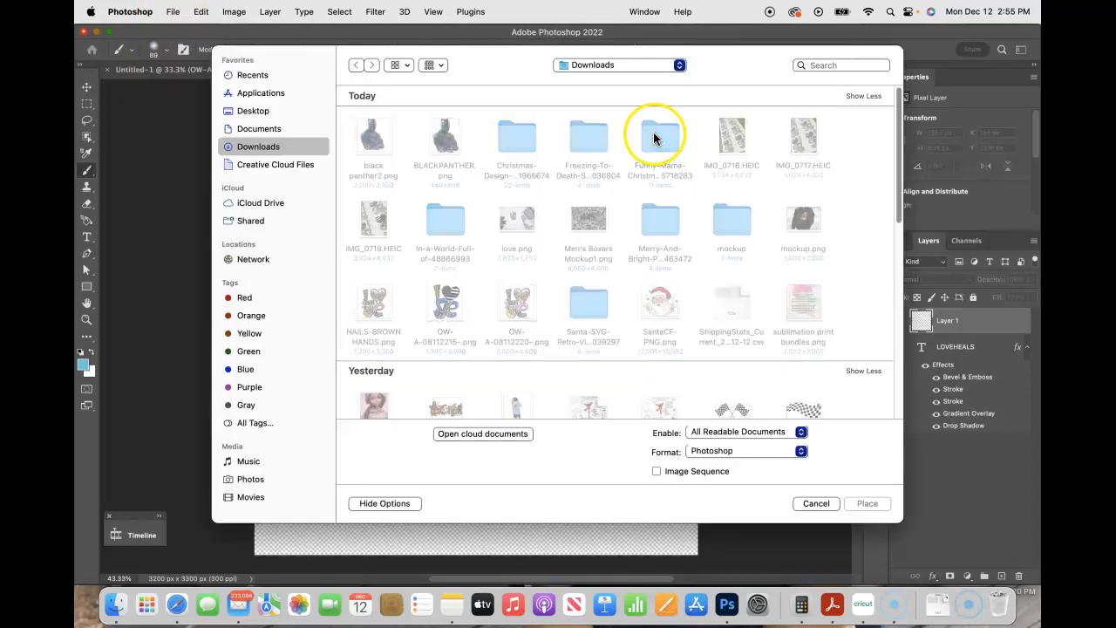
{"action": "left_click", "coordinate": [821, 68]}
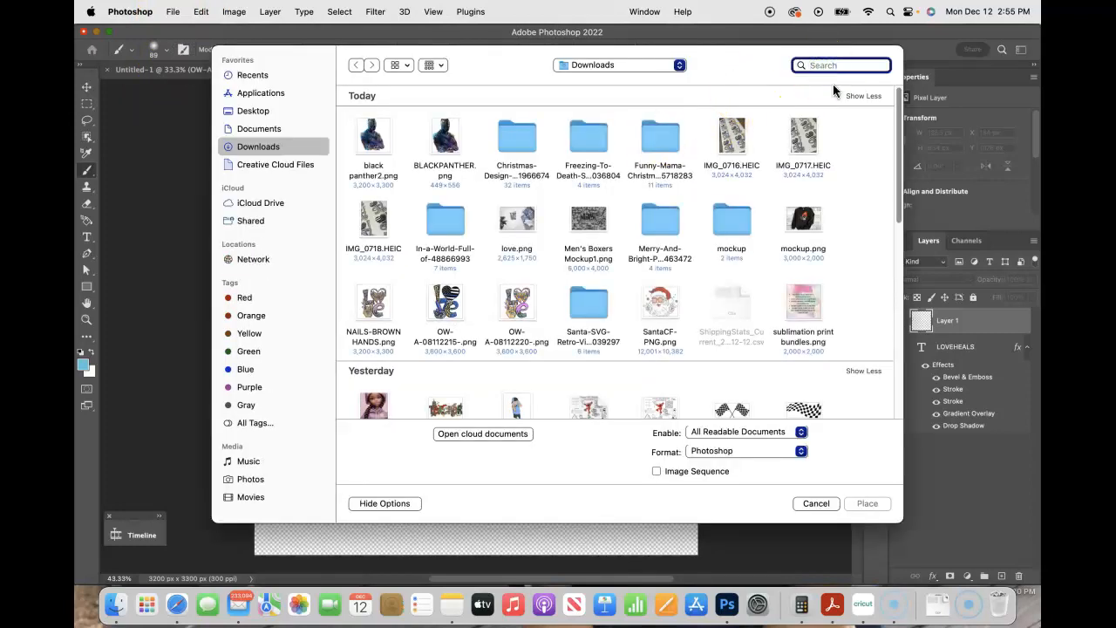
{"action": "type", "text": "SPARK"}
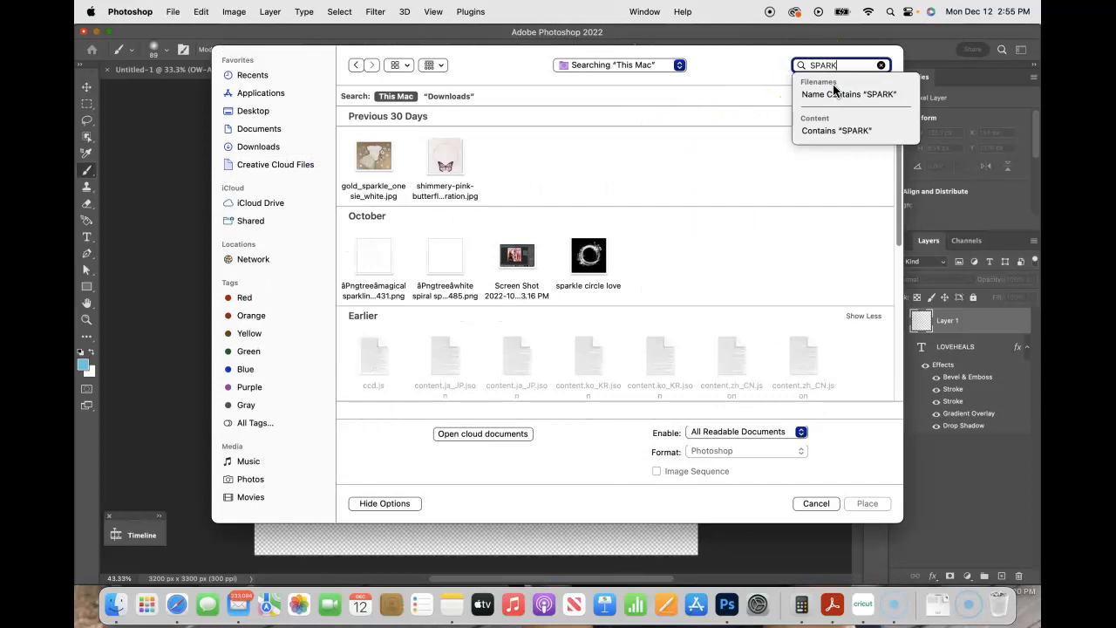
{"action": "key", "text": "Return"}
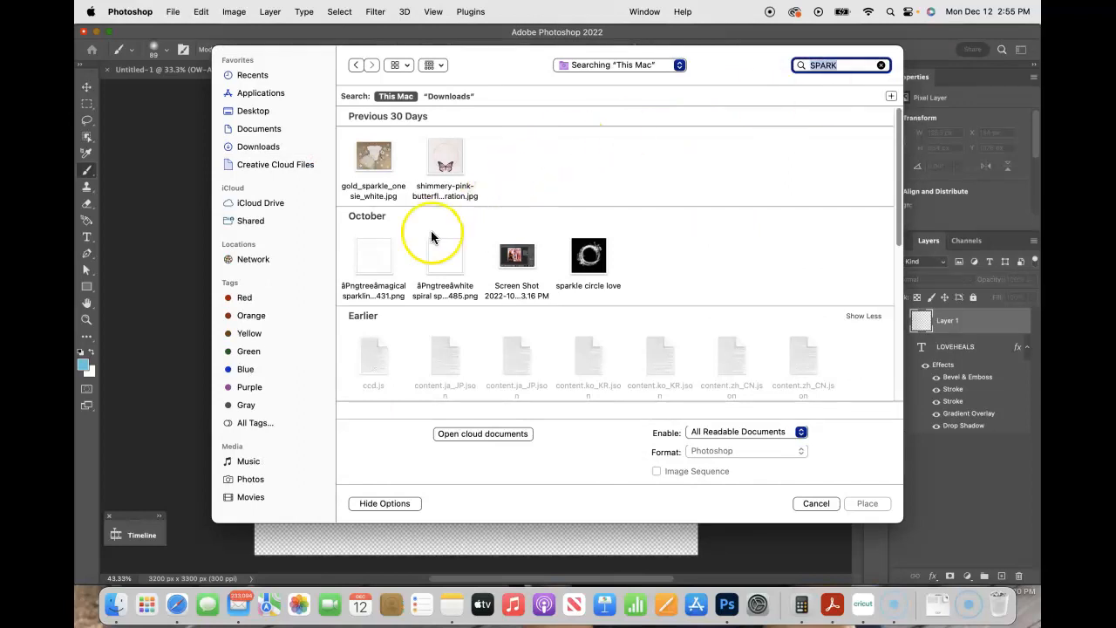
{"action": "left_click", "coordinate": [451, 263]}
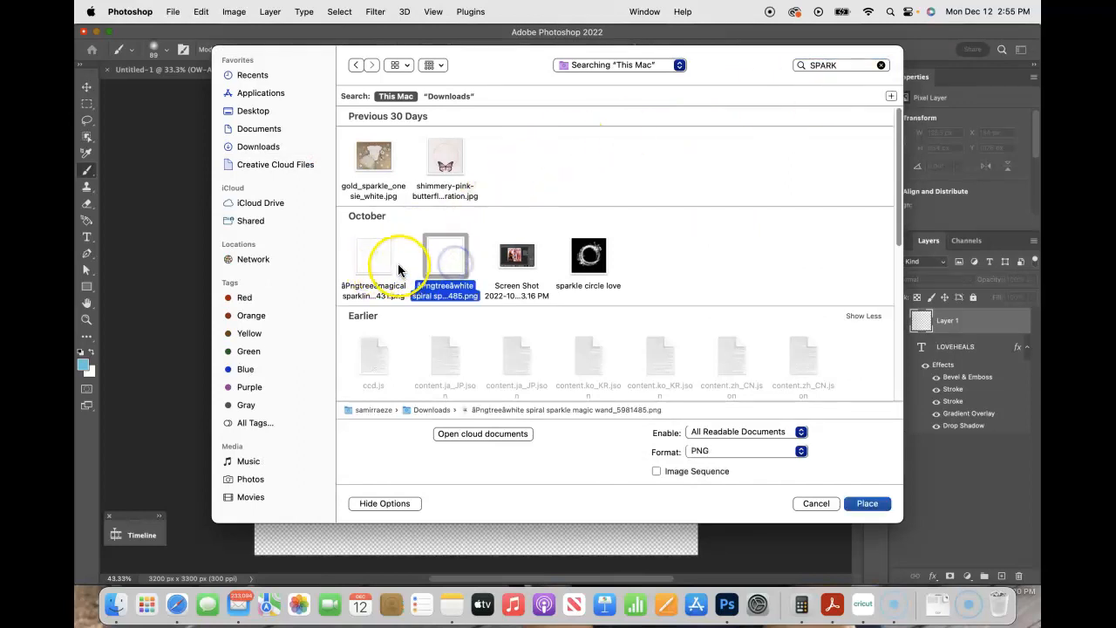
{"action": "key", "text": "Return"}
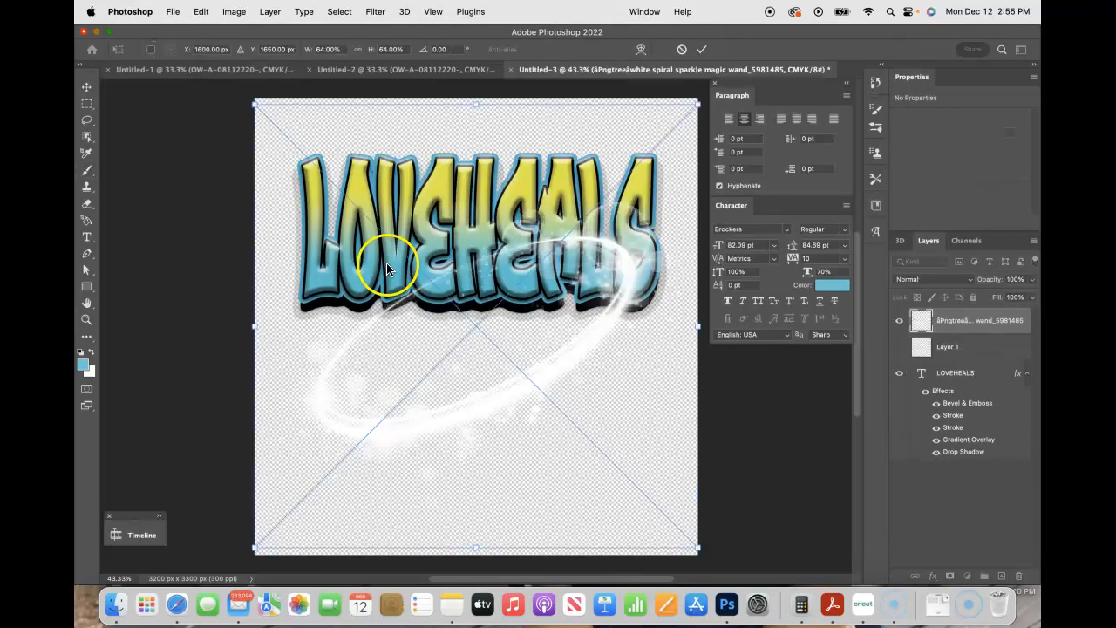
Scale the sparkle image proportionally to 26.75% and position it over the final letters of LOVEHEALS.
{"action": "left_click", "coordinate": [358, 49]}
{"action": "left_click_drag", "start_coordinate": [262, 103], "coordinate": [568, 384]}
{"action": "left_click_drag", "start_coordinate": [625, 469], "coordinate": [568, 252]}
{"action": "left_click_drag", "start_coordinate": [642, 188], "coordinate": [680, 148]}
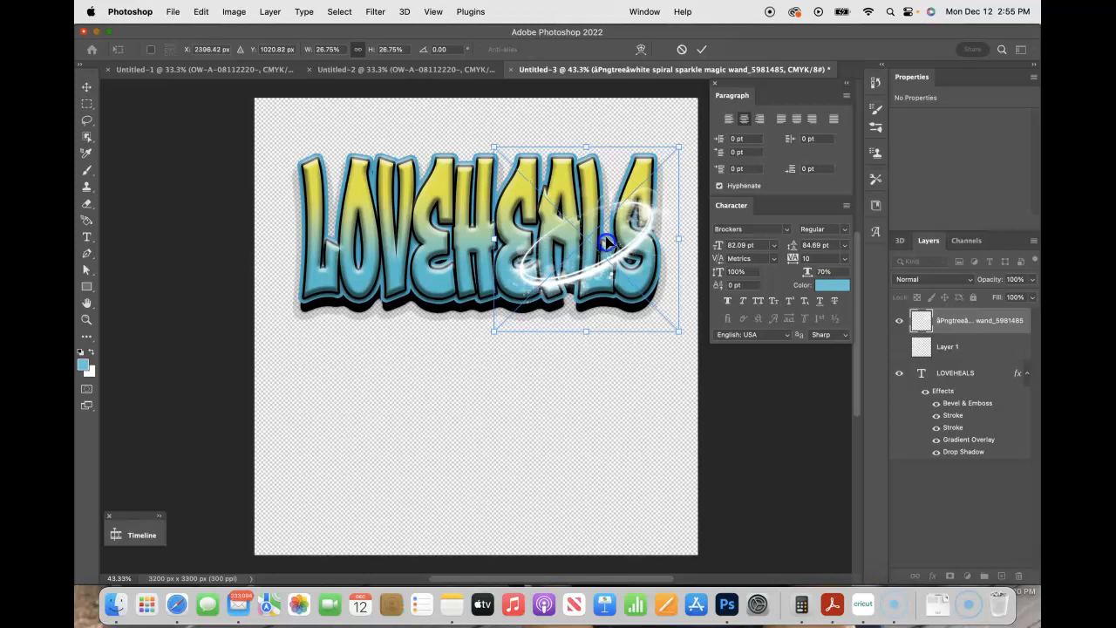
{"action": "left_click", "coordinate": [701, 49]}
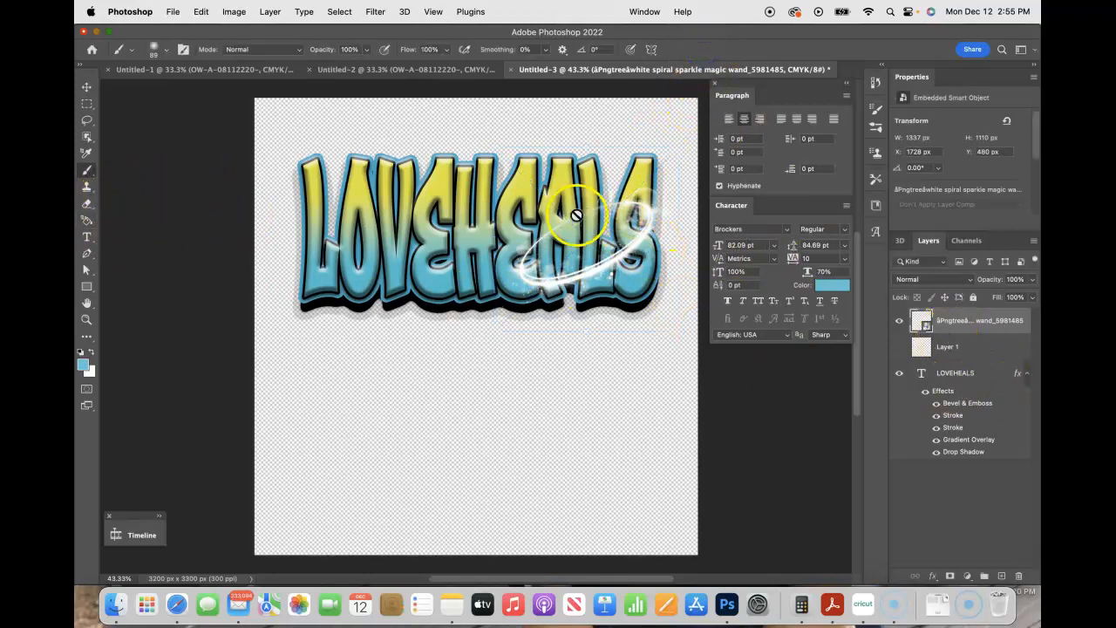
Rasterize the sparkle layer and erase the upper-left part of its swirl with the 153 px Eraser.
{"action": "left_click", "coordinate": [86, 204]}
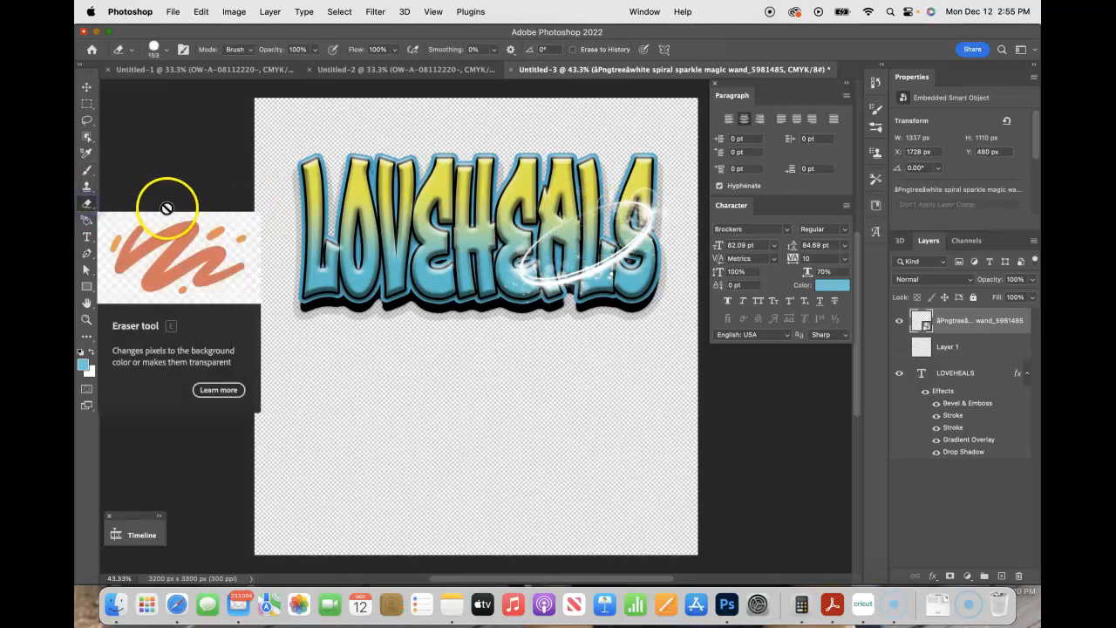
{"action": "left_click", "coordinate": [567, 216]}
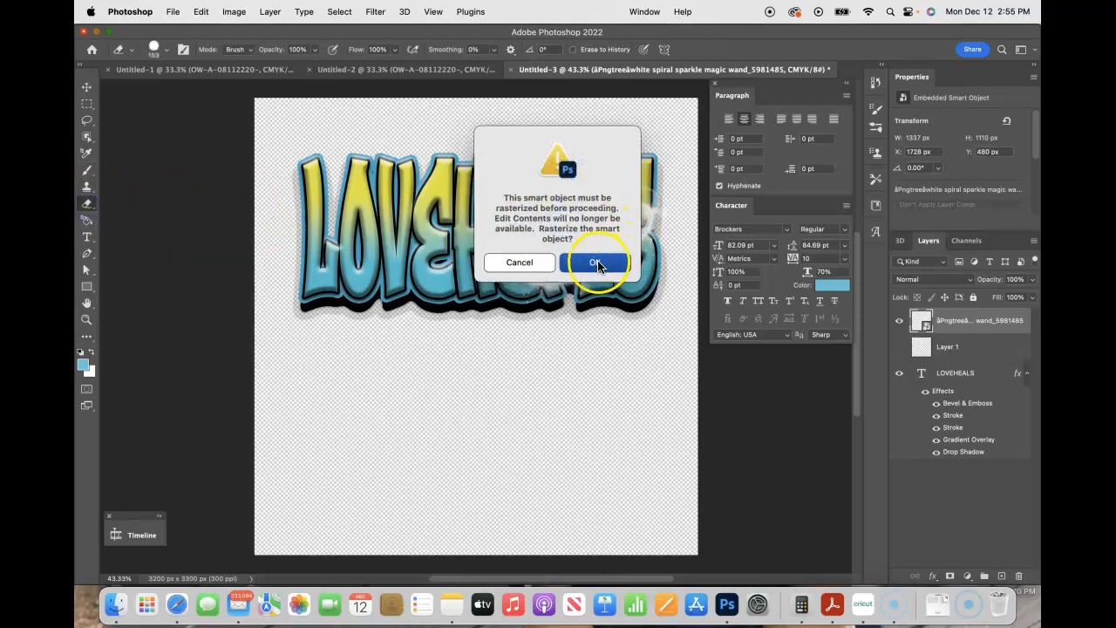
{"action": "left_click", "coordinate": [596, 263]}
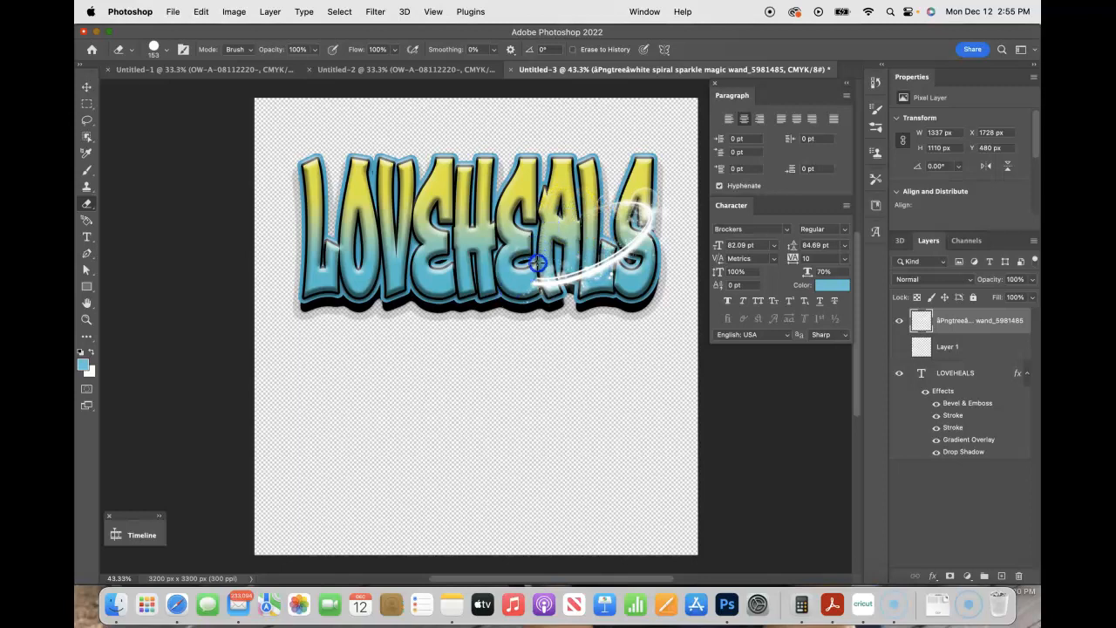
{"action": "left_click_drag", "start_coordinate": [580, 228], "coordinate": [598, 205]}
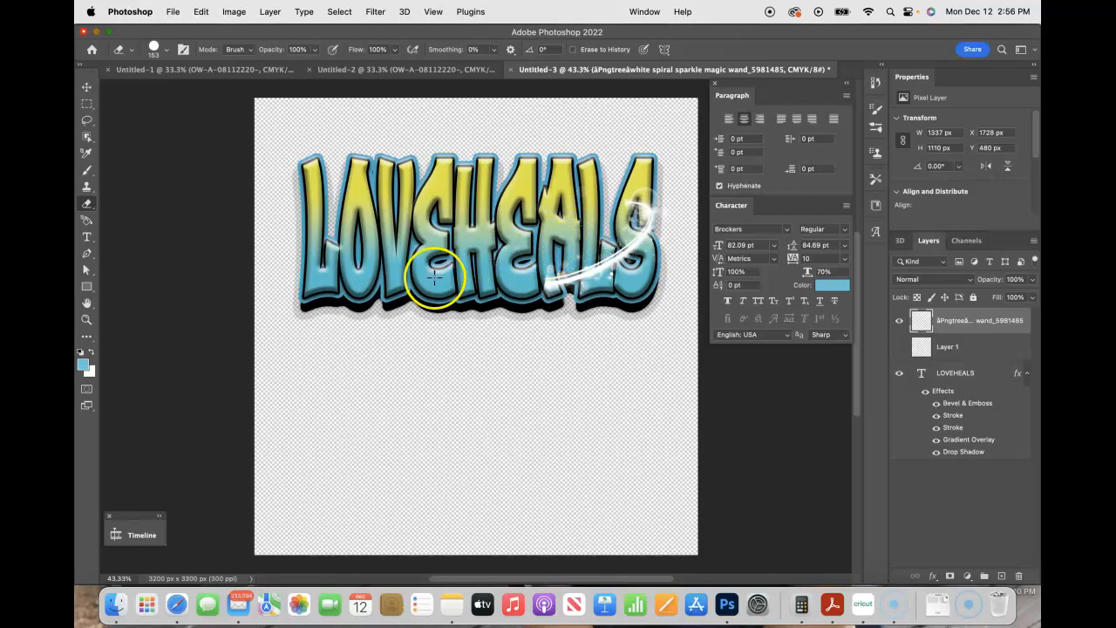
Shift the sparkle swirl slightly toward the A and rotate it -19.20° across the final letters.
{"action": "left_click", "coordinate": [85, 90]}
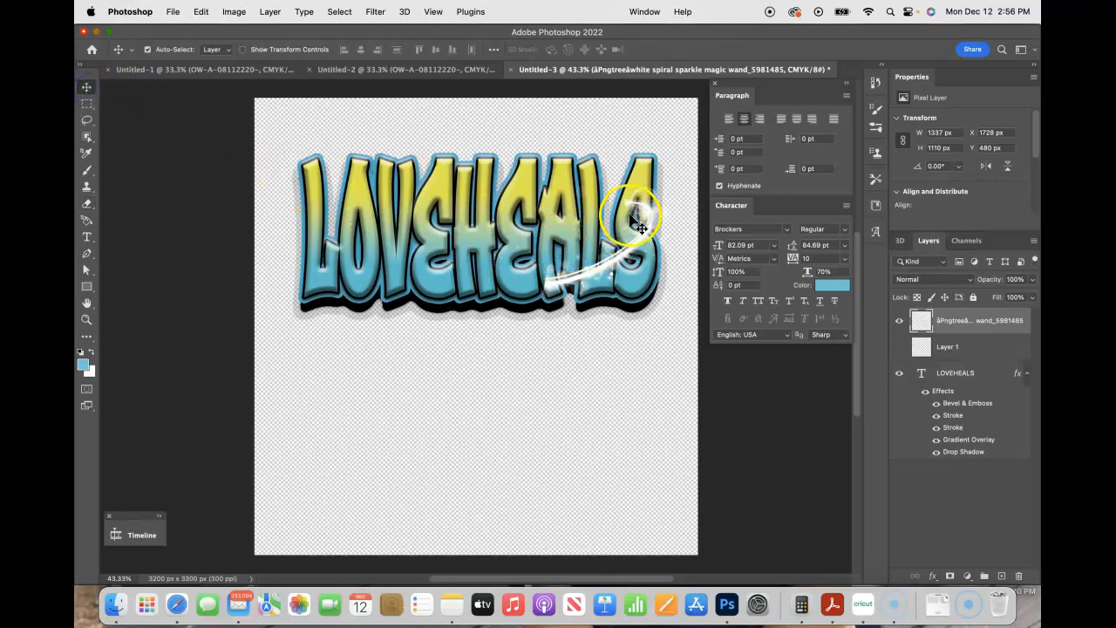
{"action": "left_click_drag", "start_coordinate": [648, 211], "coordinate": [631, 214]}
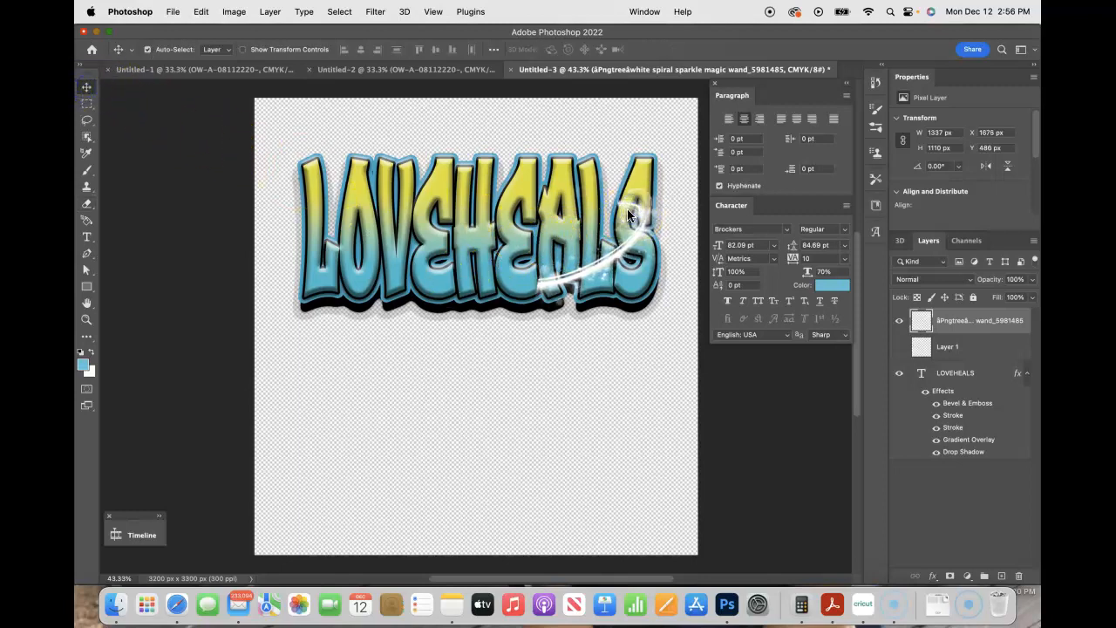
{"action": "key", "text": "super+t"}
{"action": "left_click_drag", "start_coordinate": [559, 361], "coordinate": [598, 363]}
{"action": "left_click_drag", "start_coordinate": [589, 270], "coordinate": [569, 279]}
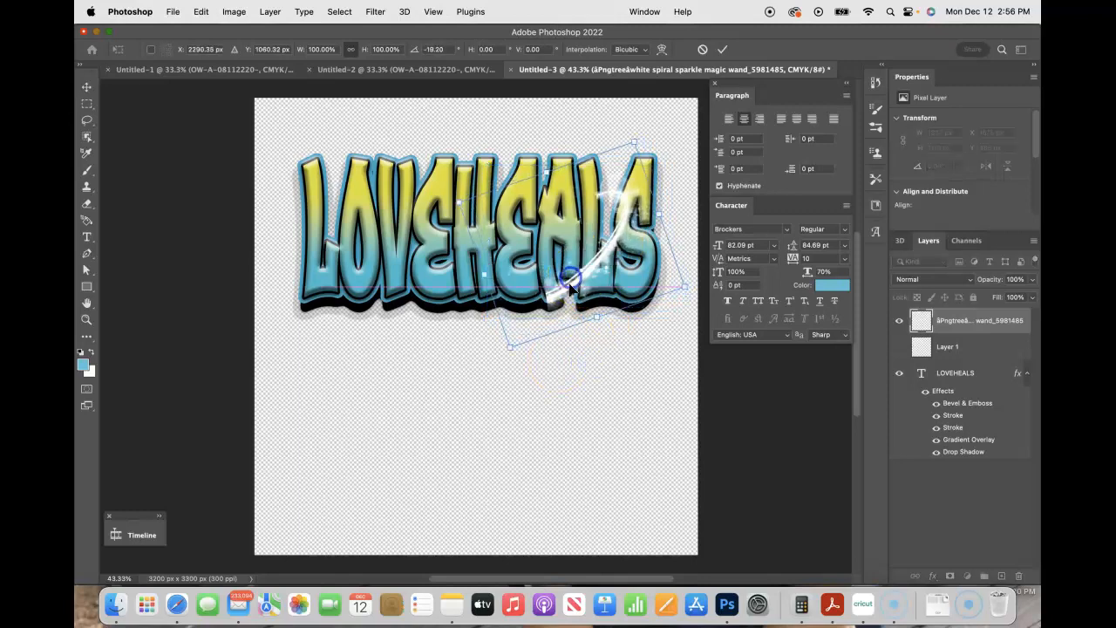
{"action": "left_click", "coordinate": [721, 49]}
Move the sparkle layer beneath the LOVEHEALS text layer and delete it.
{"action": "left_click_drag", "start_coordinate": [971, 318], "coordinate": [979, 445]}
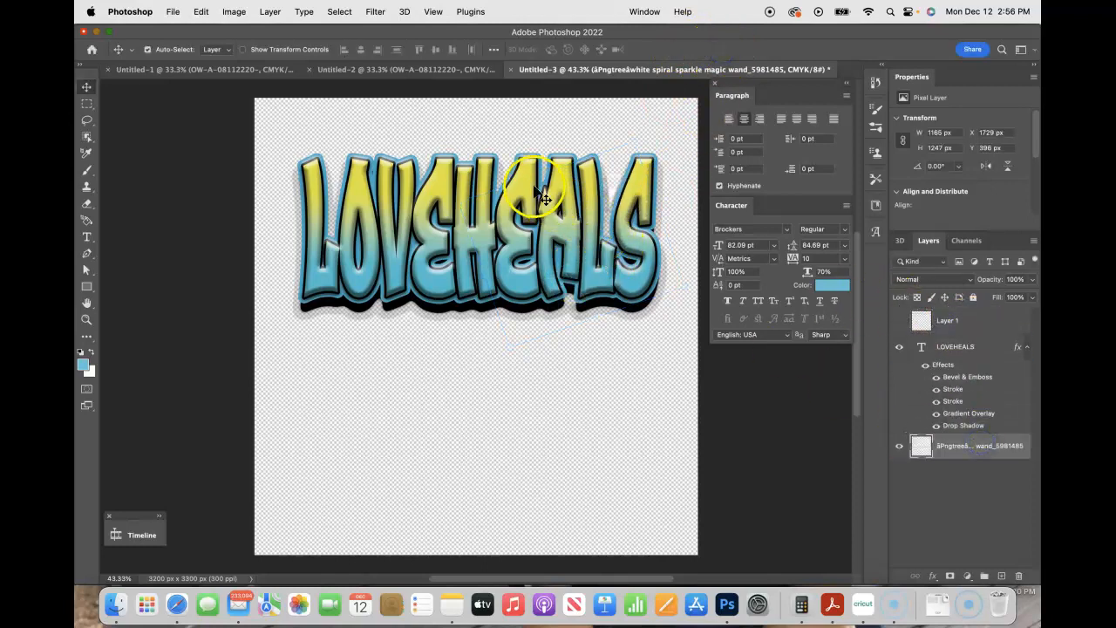
{"action": "key", "text": "BackSpace"}
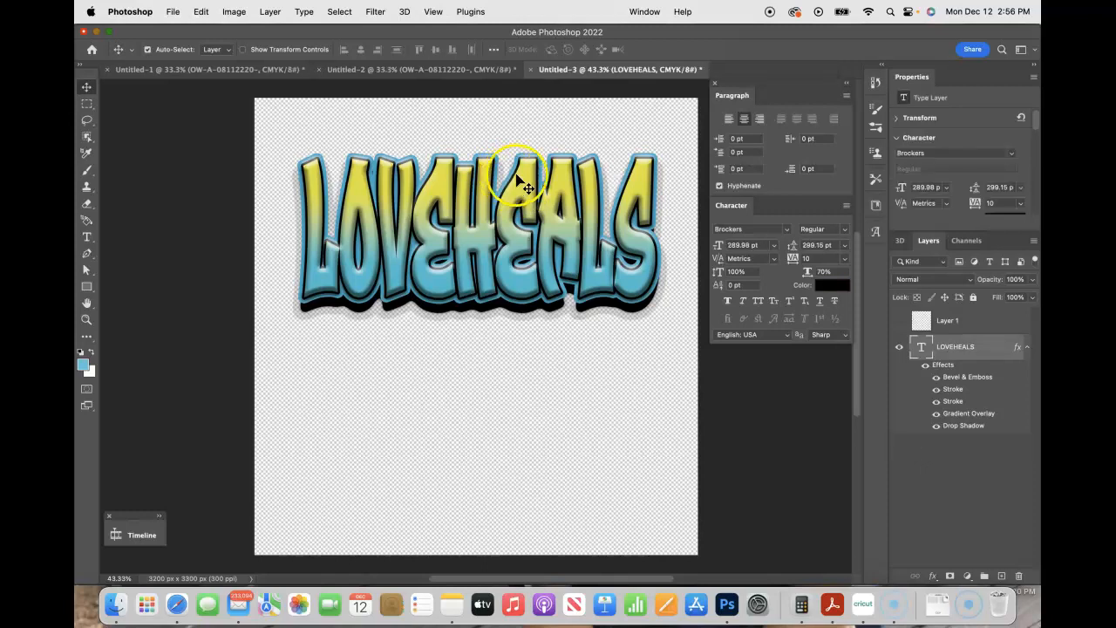
Convert the LOVEHEALS text layer with its effects into a smart object.
{"action": "right_click", "coordinate": [924, 346]}
{"action": "left_click", "coordinate": [927, 349]}
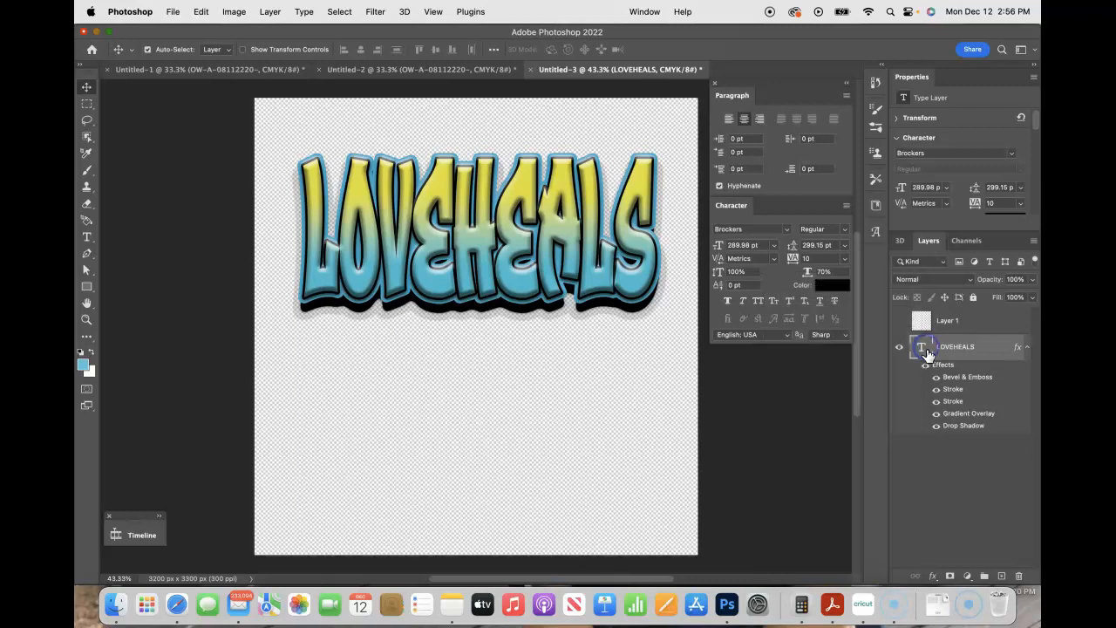
{"action": "double_click", "coordinate": [922, 347]}
{"action": "left_click", "coordinate": [693, 51]}
{"action": "right_click", "coordinate": [954, 348]}
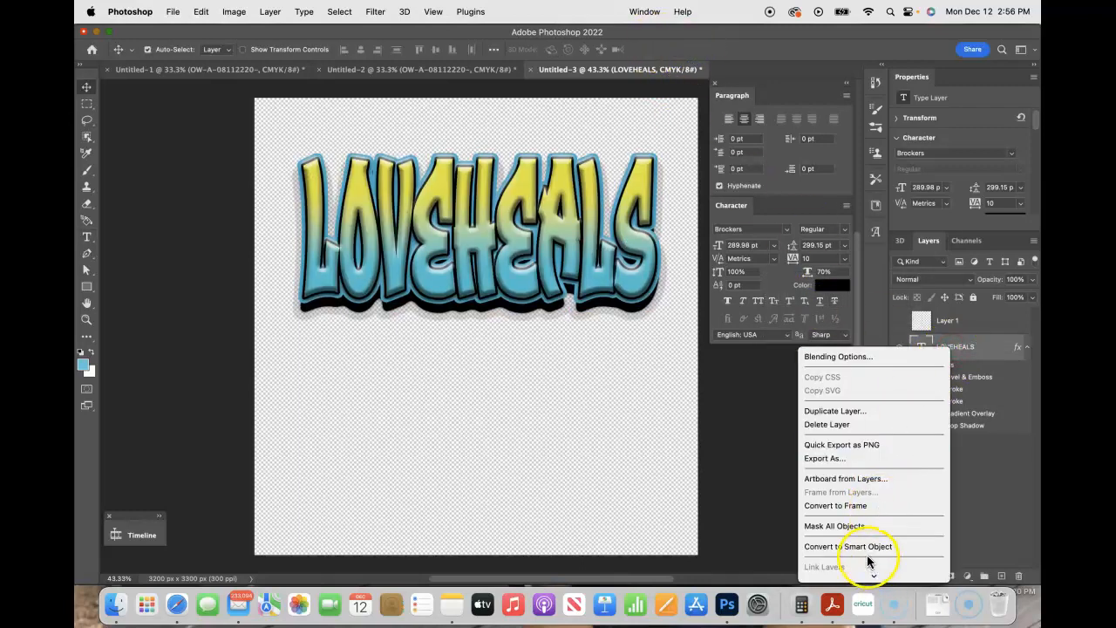
{"action": "left_click", "coordinate": [866, 548]}
Replace the text inside the LOVEHEALS smart object with AMAZING, then save and close its contents.
{"action": "double_click", "coordinate": [922, 349]}
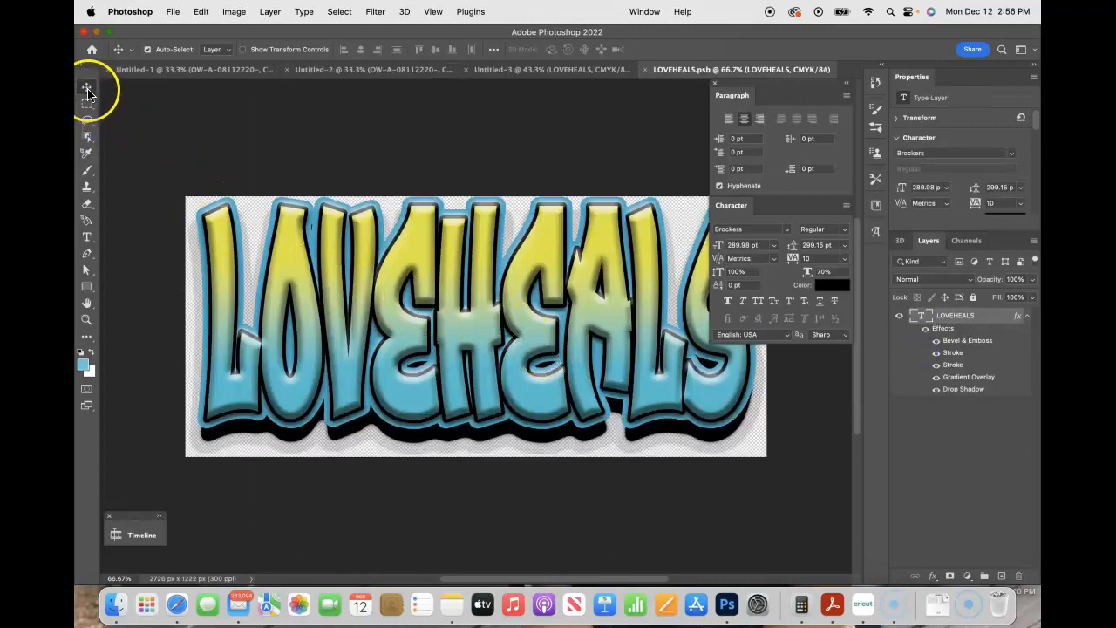
{"action": "left_click", "coordinate": [87, 237]}
{"action": "double_click", "coordinate": [406, 329]}
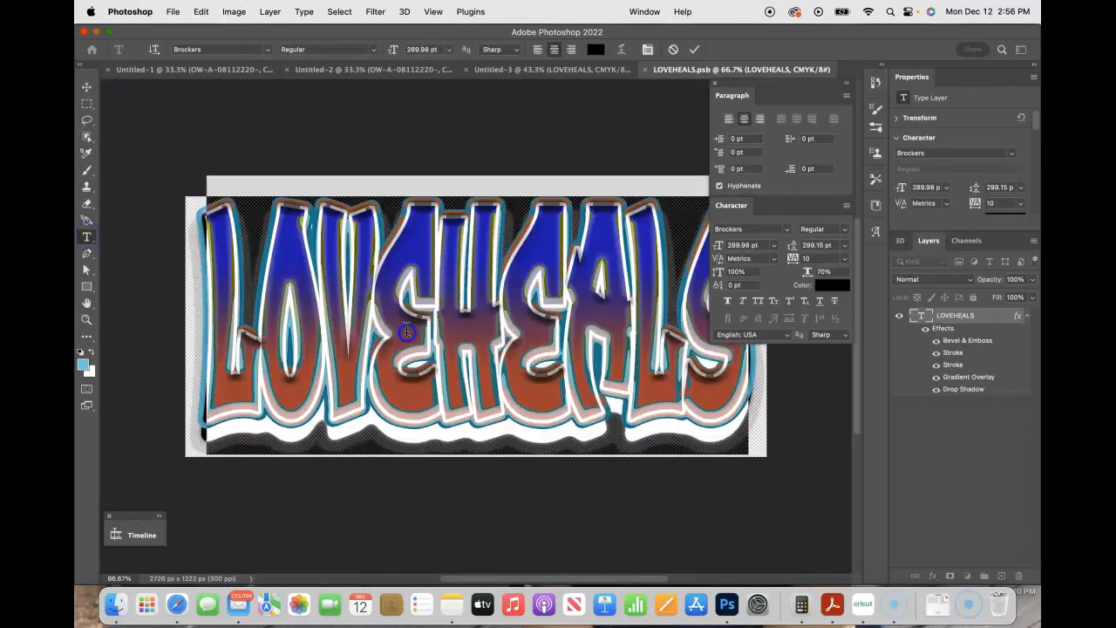
{"action": "type", "text": "A"}
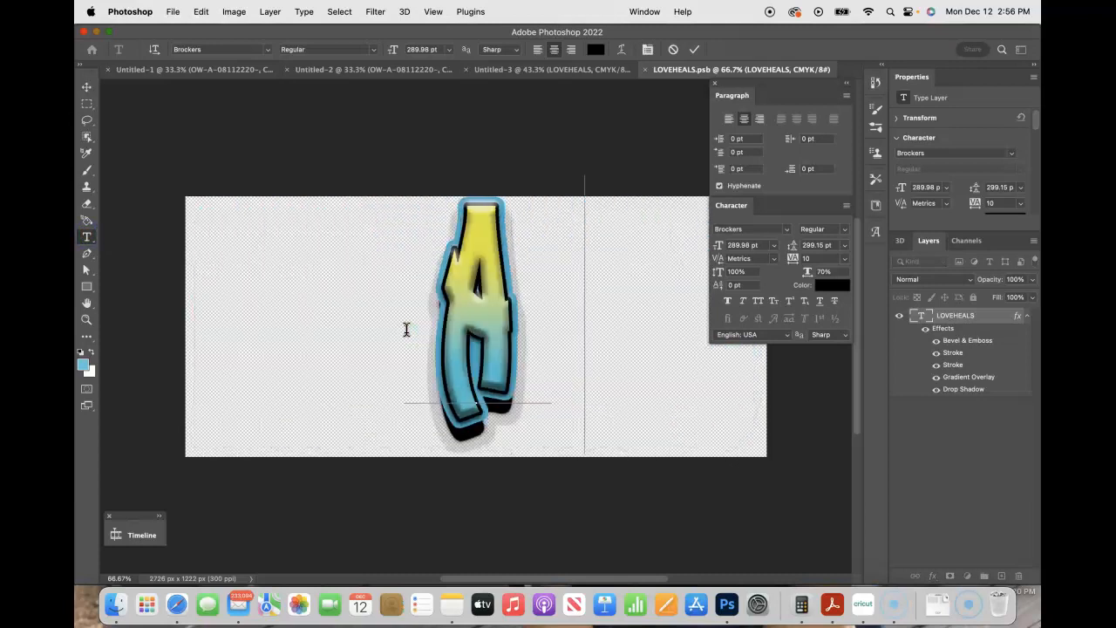
{"action": "type", "text": "MAZING"}
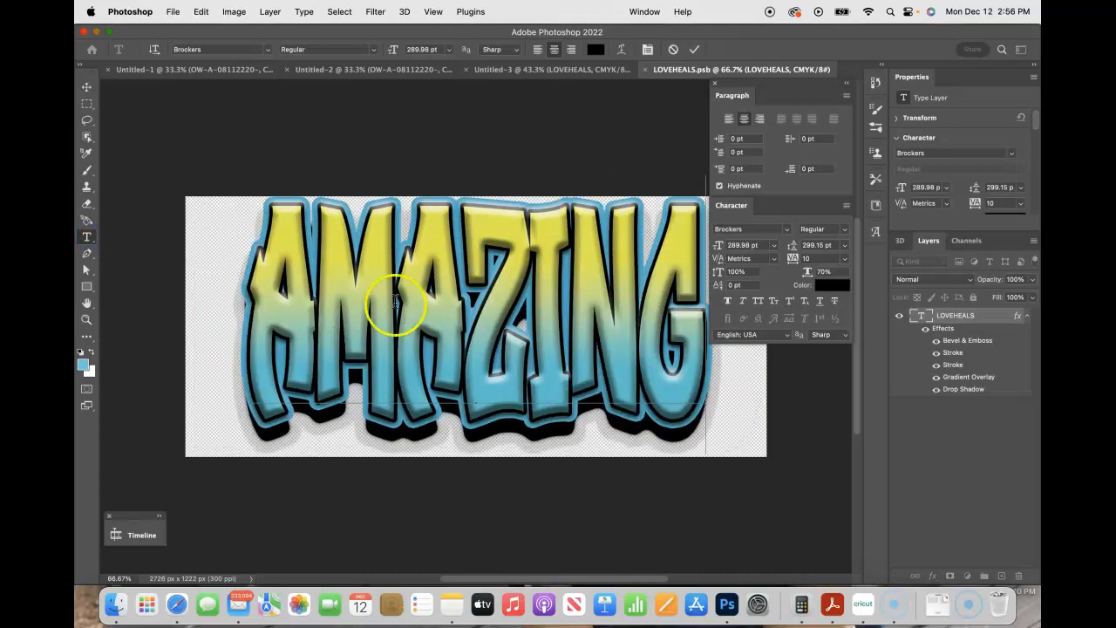
{"action": "left_click", "coordinate": [695, 50]}
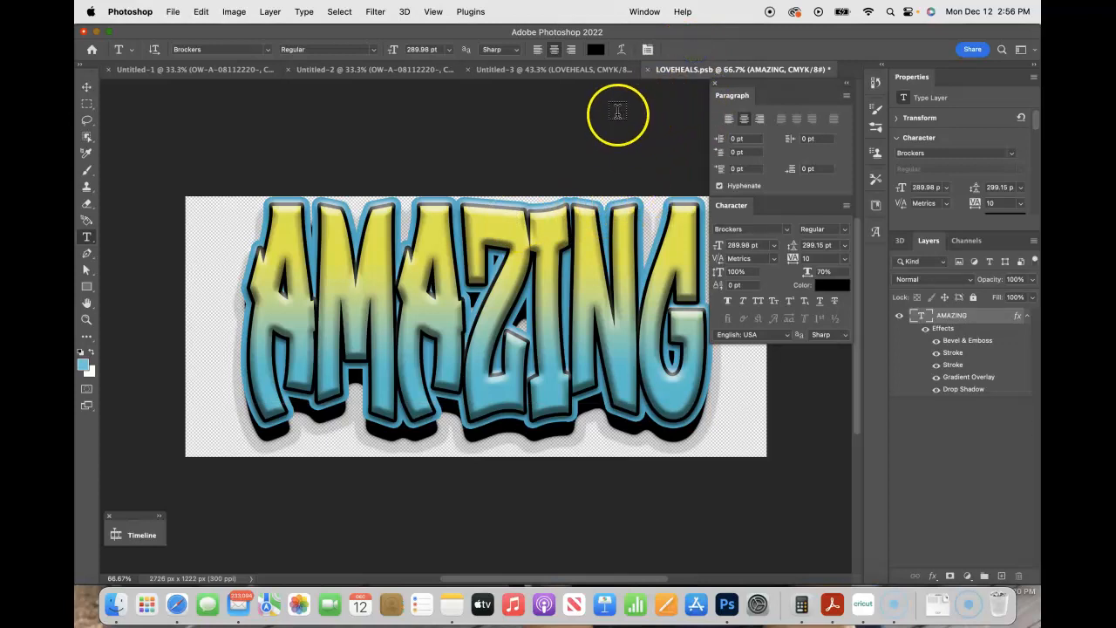
{"action": "left_click", "coordinate": [647, 70]}
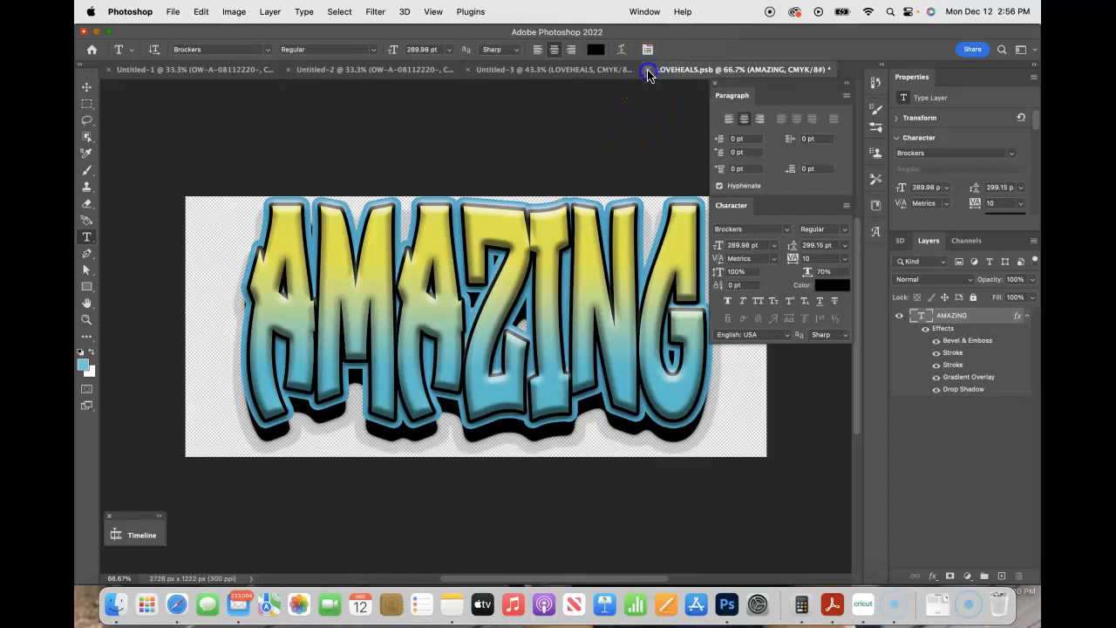
{"action": "left_click", "coordinate": [552, 247]}
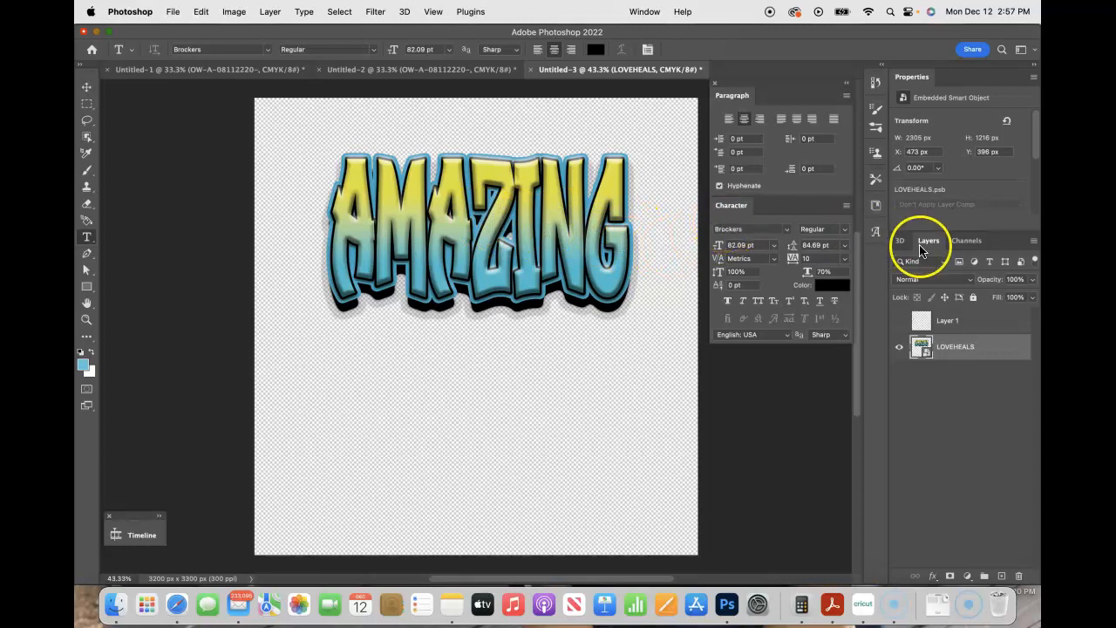
Set the character tracking to 50 and stretch the AMAZING smart object to about 109.6% width and 102.7% height.
{"action": "left_click", "coordinate": [845, 258]}
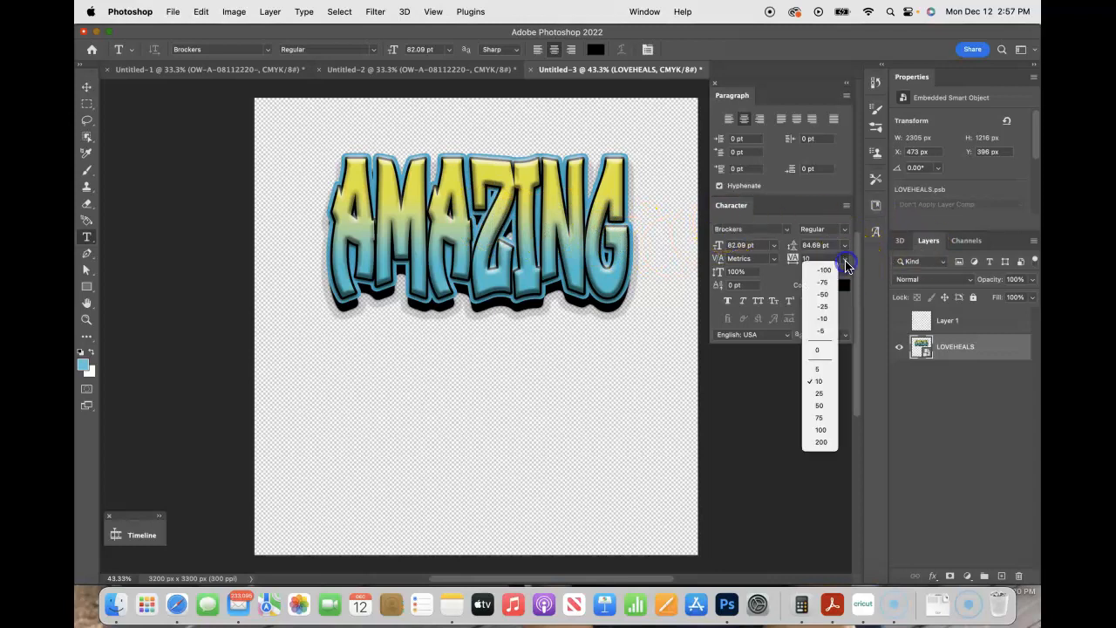
{"action": "left_click", "coordinate": [824, 410]}
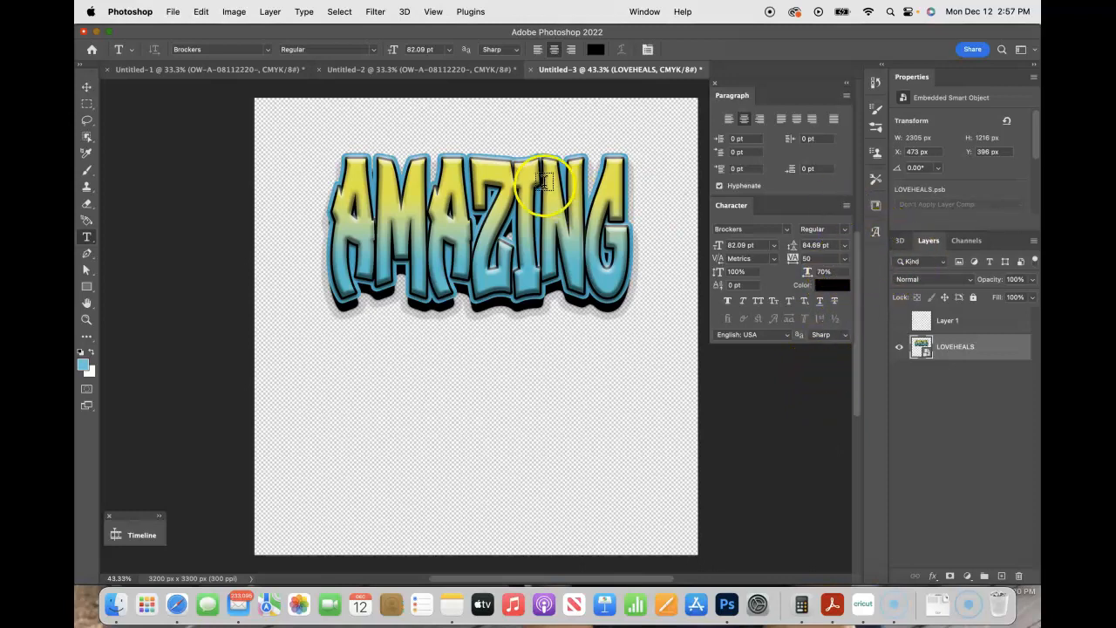
{"action": "key", "text": "super+t"}
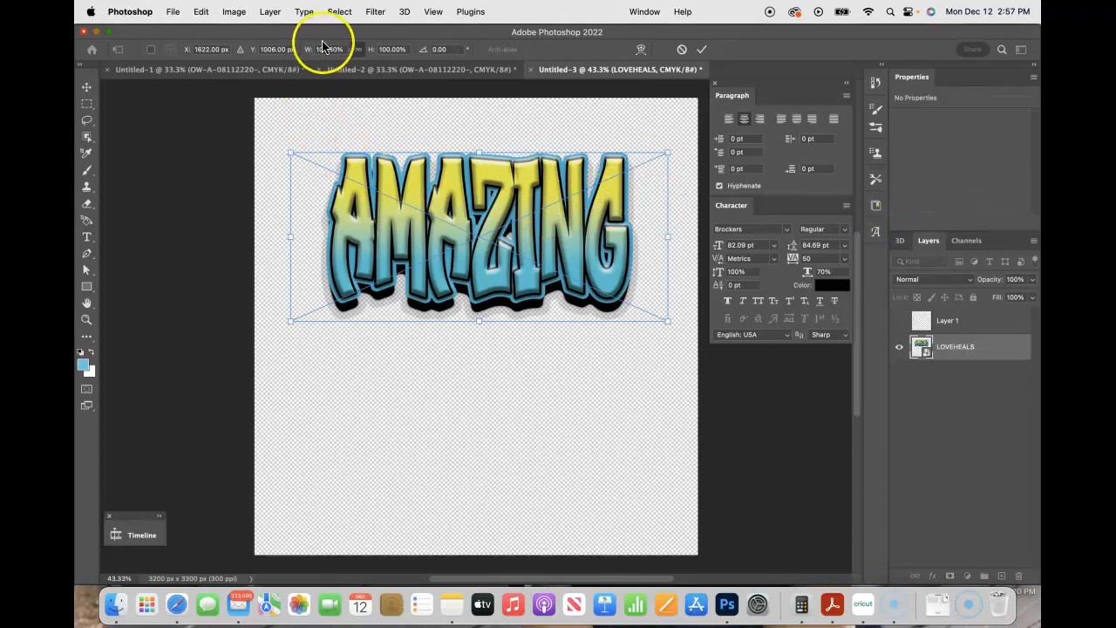
{"action": "left_click_drag", "start_coordinate": [291, 321], "coordinate": [274, 325]}
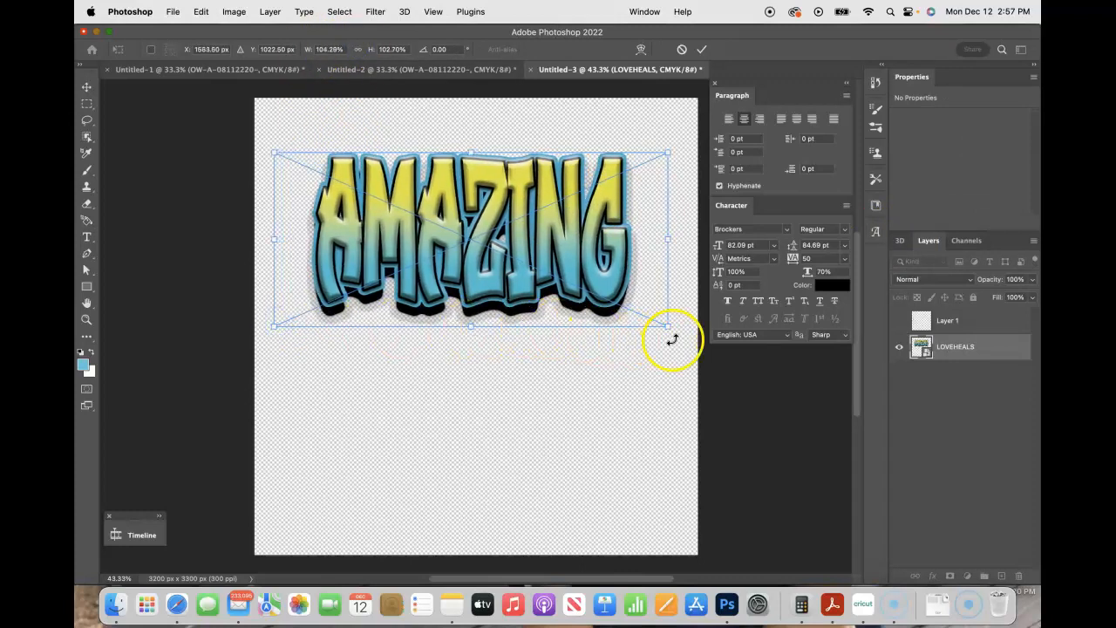
{"action": "left_click_drag", "start_coordinate": [668, 328], "coordinate": [689, 328]}
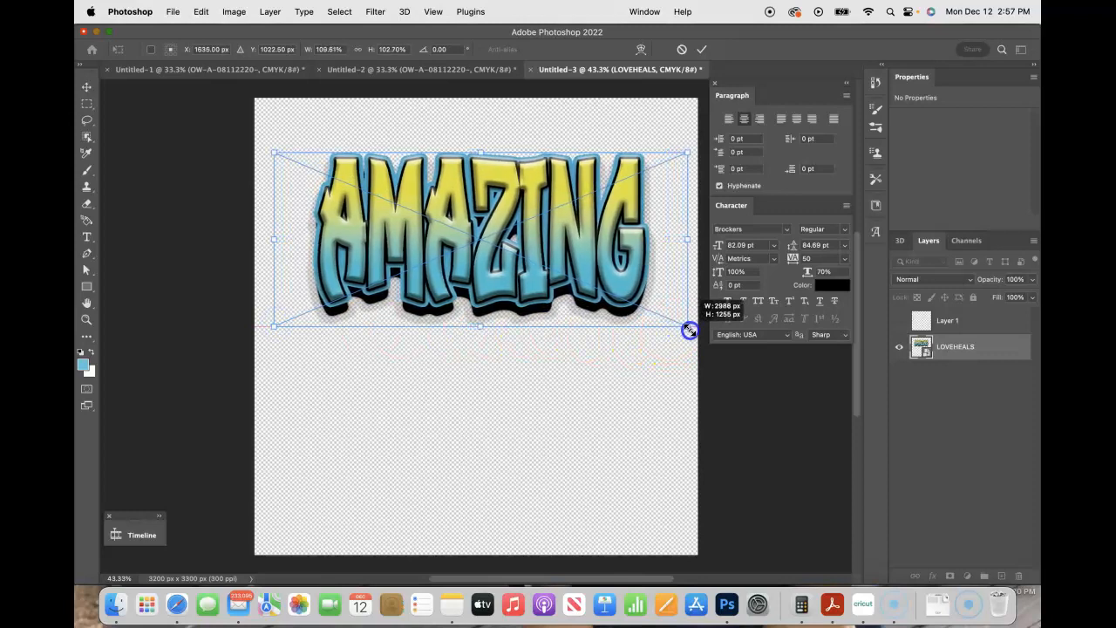
{"action": "left_click", "coordinate": [703, 50]}
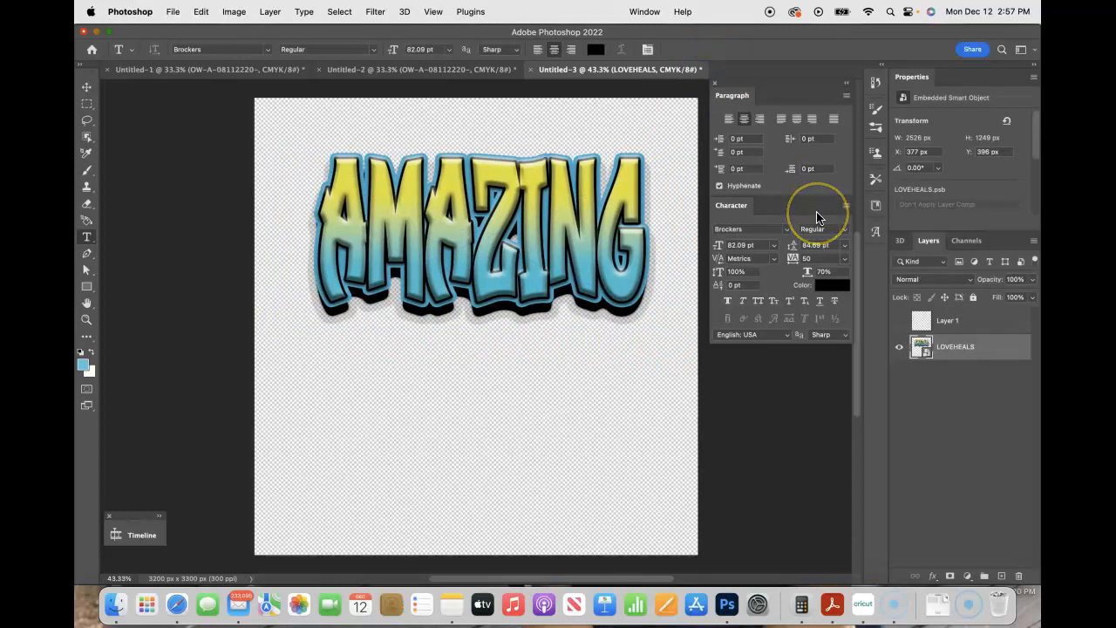